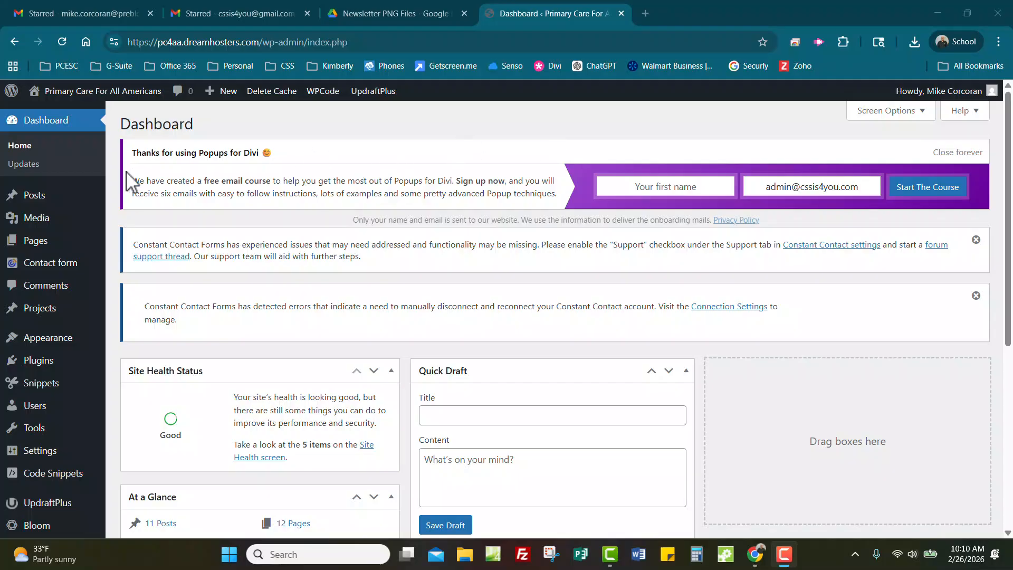
# Step: Open the list of all posts and look over the existing Newsletter and Teach-In/Learn-In entries
pyautogui.moveTo(69, 220)
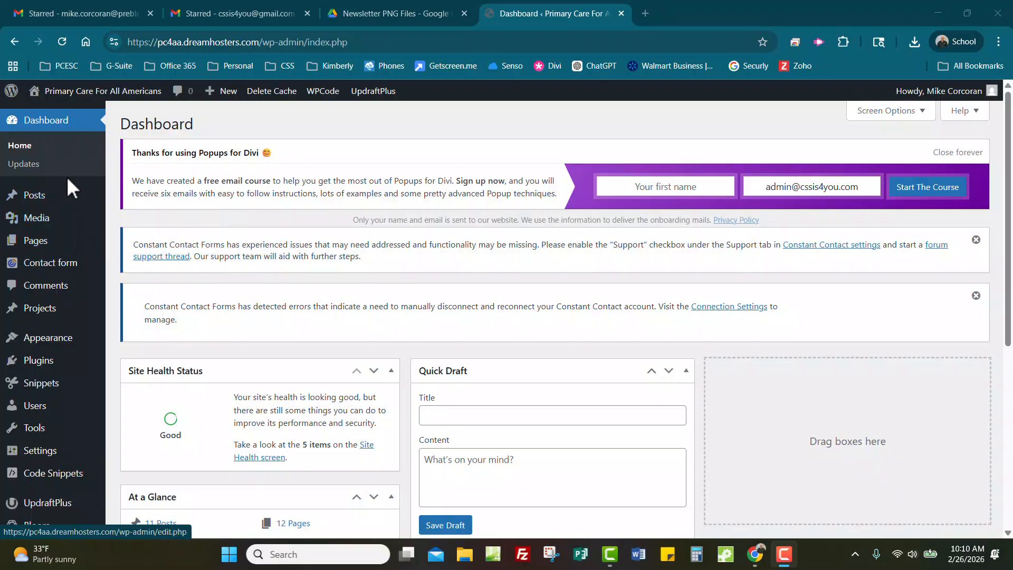
pyautogui.moveTo(48, 251)
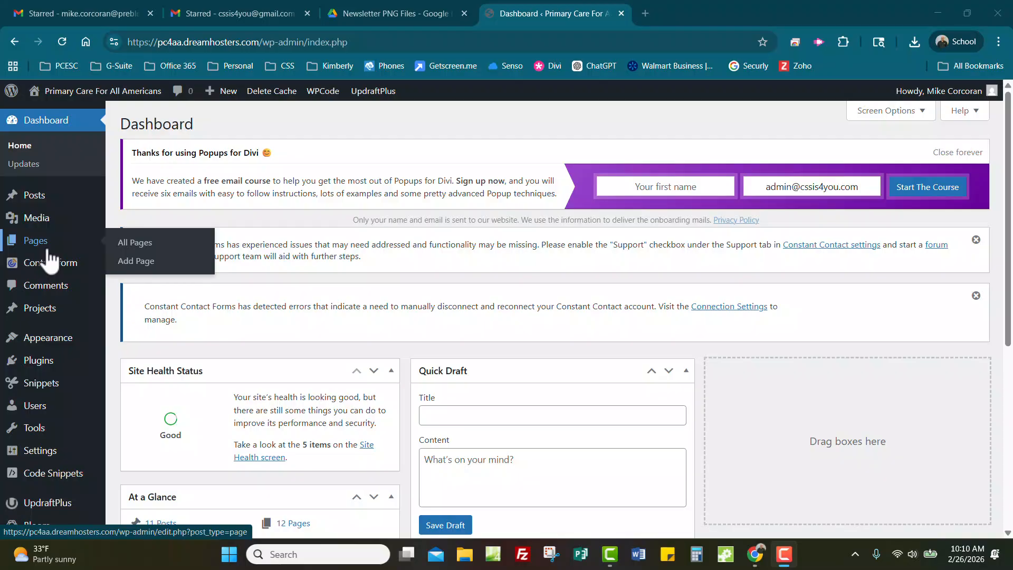
pyautogui.moveTo(56, 198)
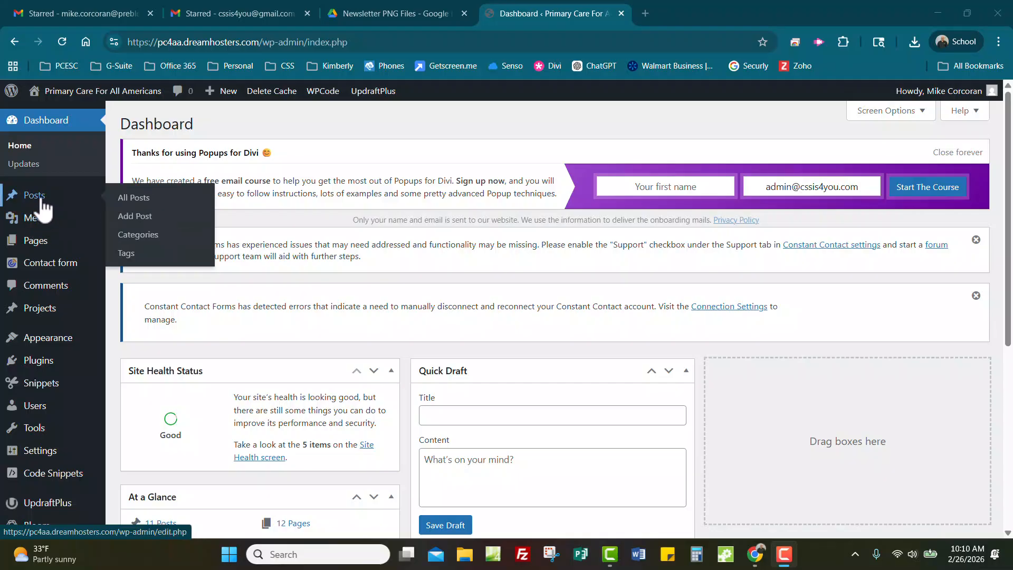
pyautogui.click(126, 203)
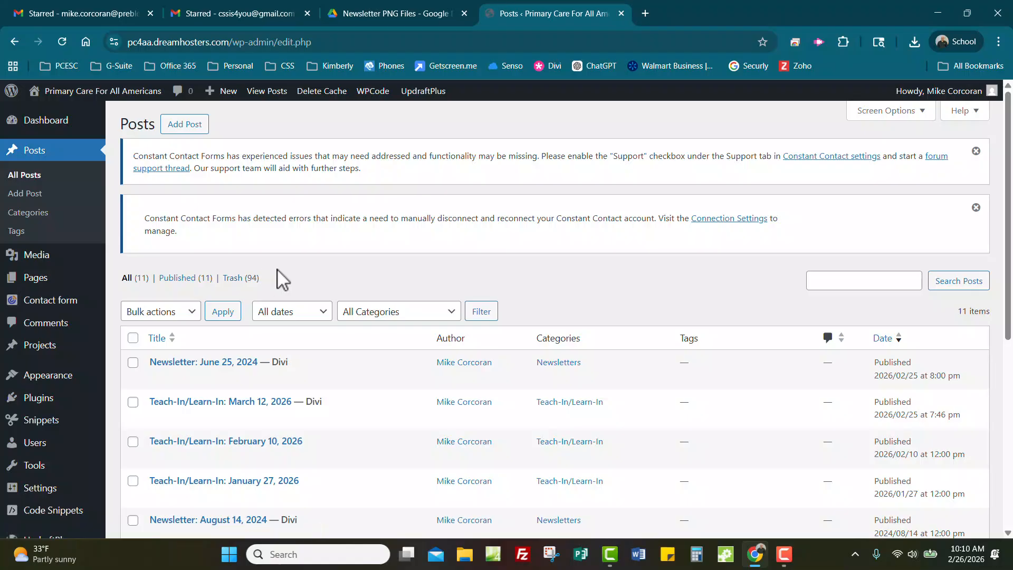
pyautogui.scroll(-7, 352, 299)
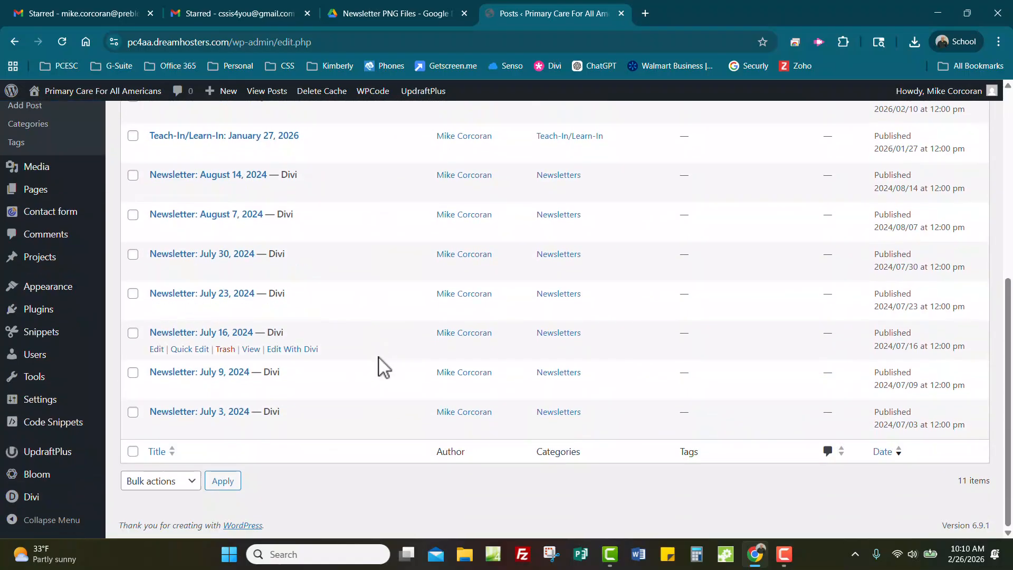
pyautogui.scroll(4, 381, 366)
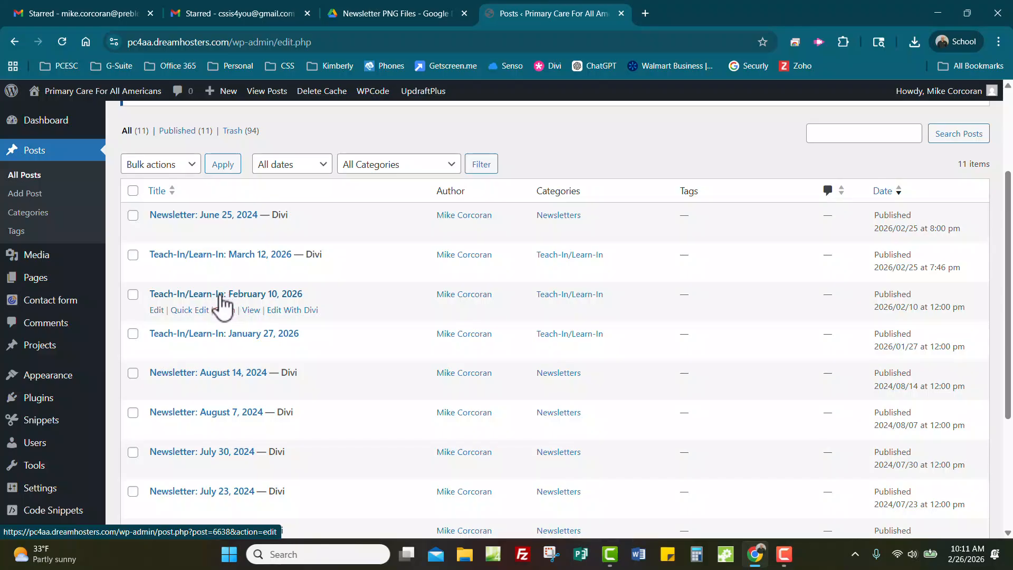
# Step: View the quick-edit settings of the Teach-In/Learn-In: February 10, 2026 post without changes, then review the categories across the post list
pyautogui.click(189, 310)
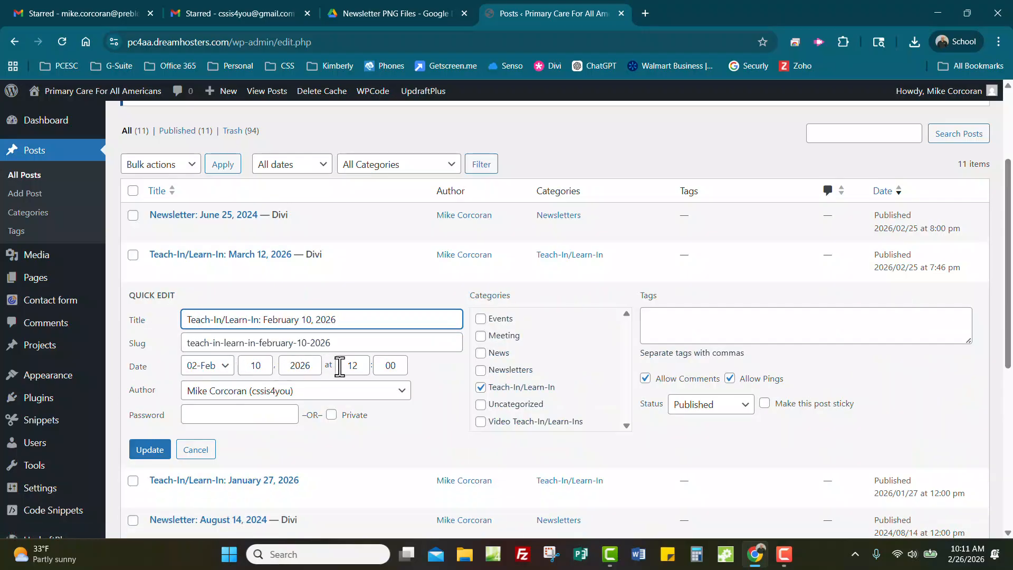
pyautogui.click(204, 449)
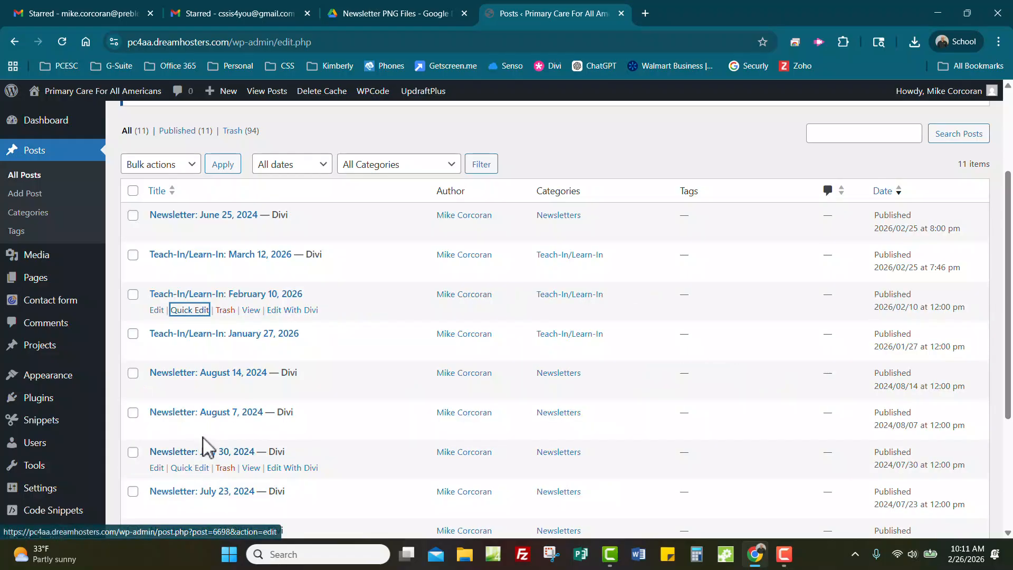
pyautogui.scroll(2, 335, 305)
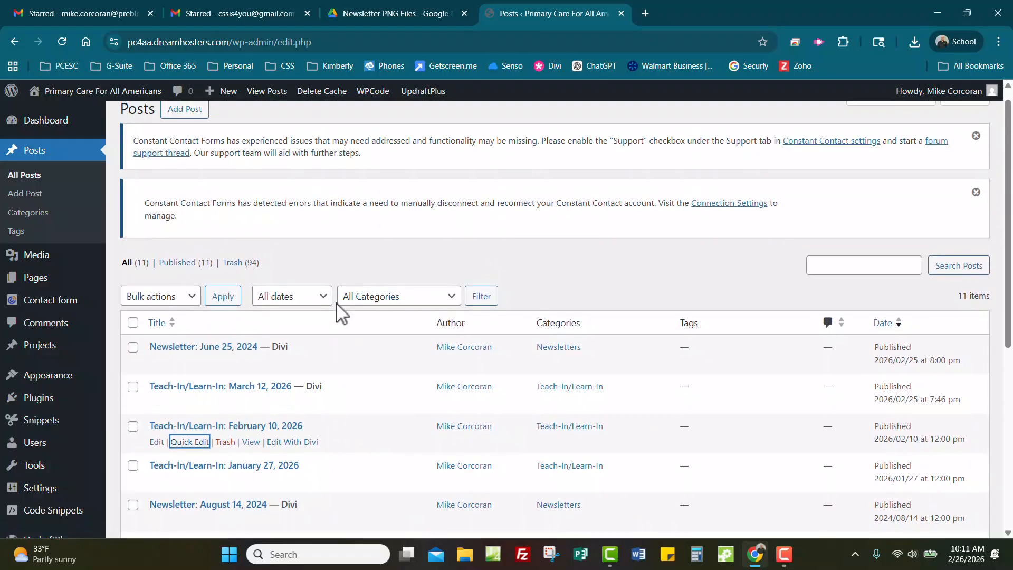
pyautogui.scroll(-1, 341, 317)
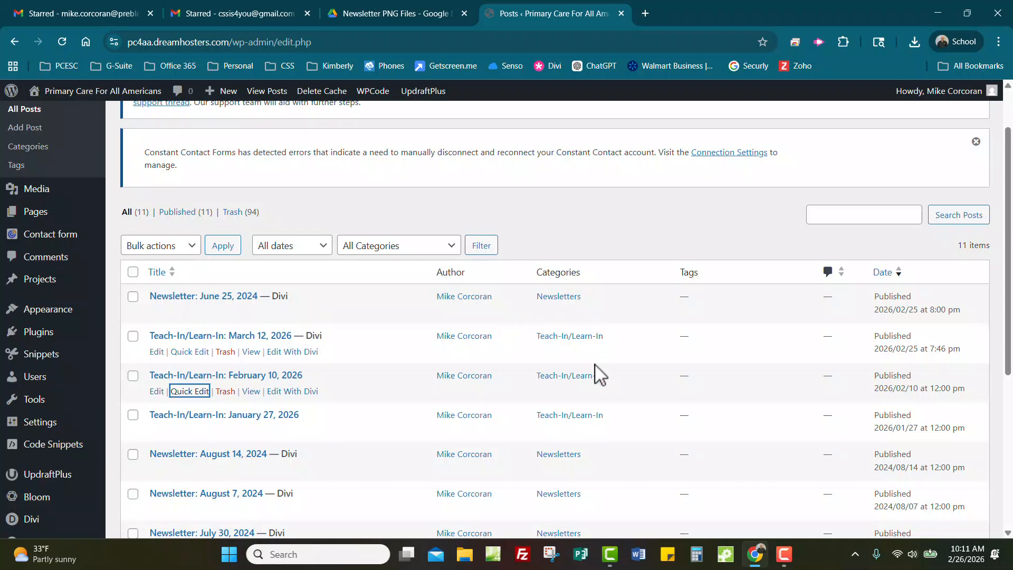
pyautogui.scroll(-4, 594, 434)
pyautogui.scroll(-1, 599, 437)
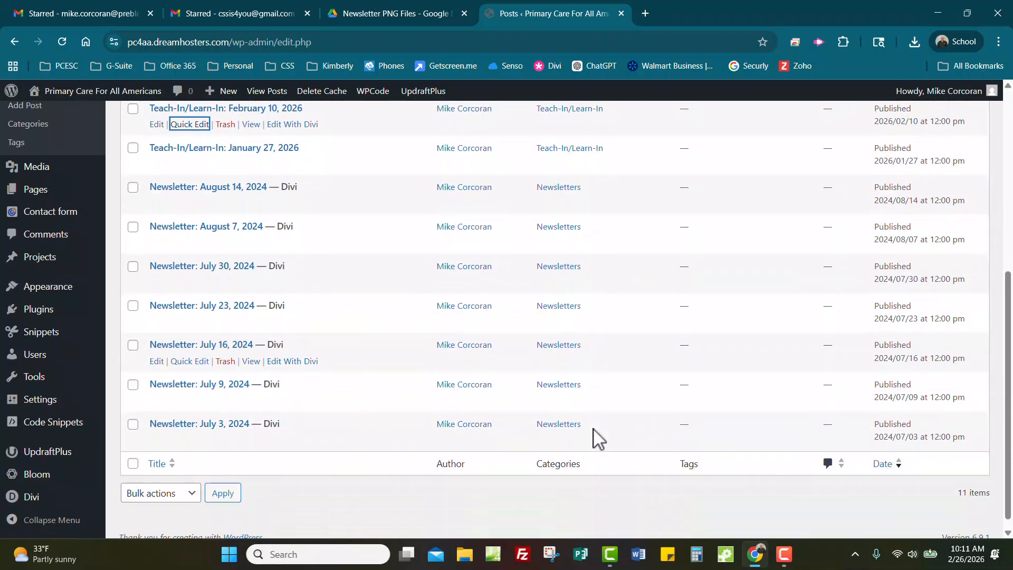
pyautogui.scroll(5, 594, 435)
pyautogui.scroll(-1, 594, 435)
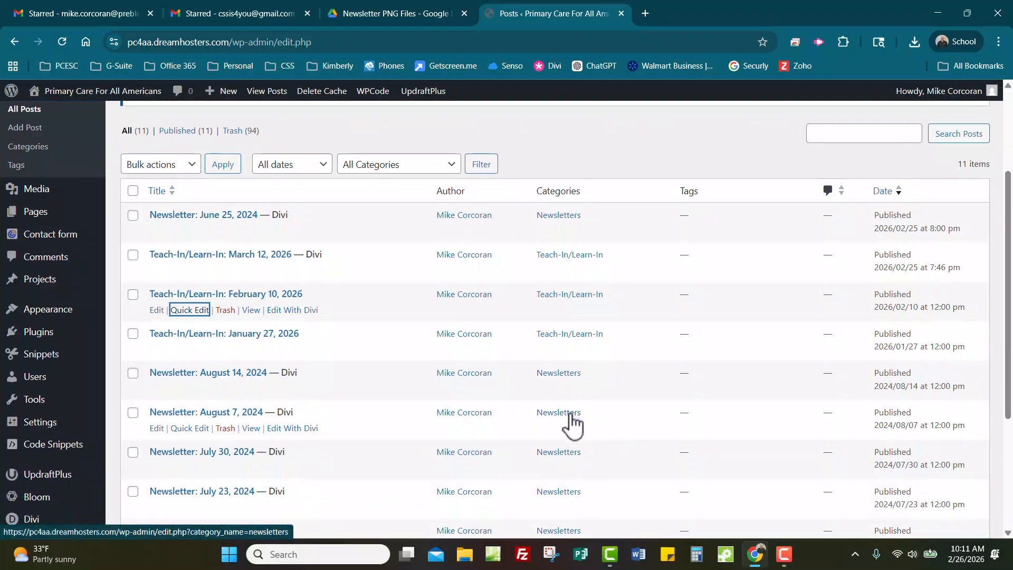
pyautogui.press('F9')
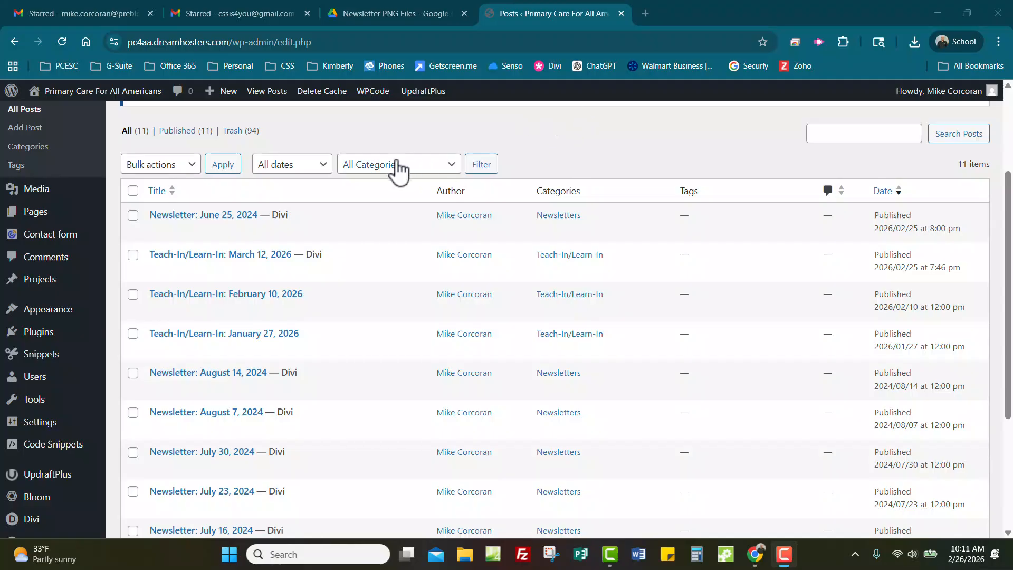
pyautogui.scroll(2, 364, 179)
pyautogui.scroll(1, 369, 180)
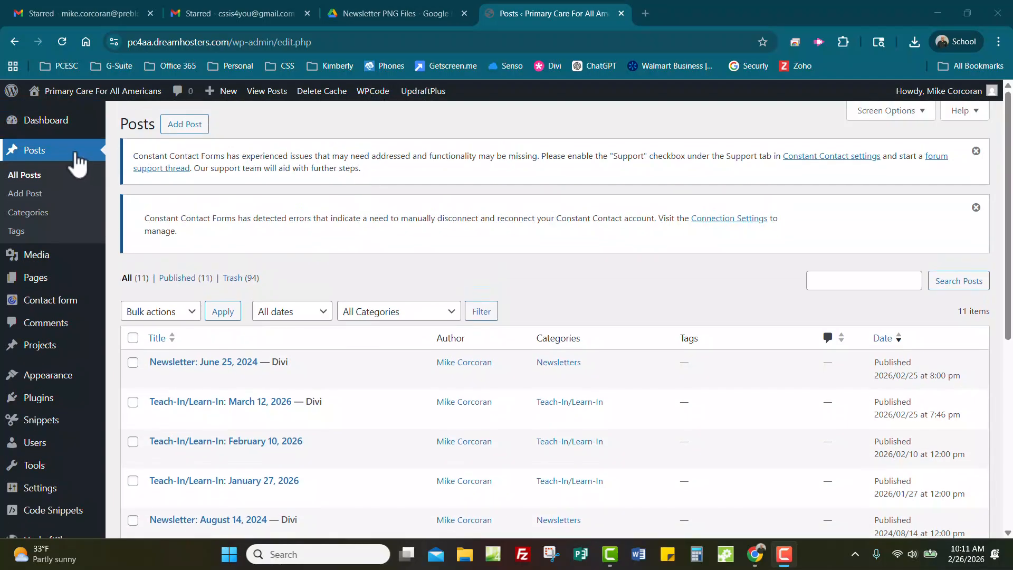
# Step: Open the Media Library and dismiss both Constant Contact Forms notices
pyautogui.moveTo(45, 256)
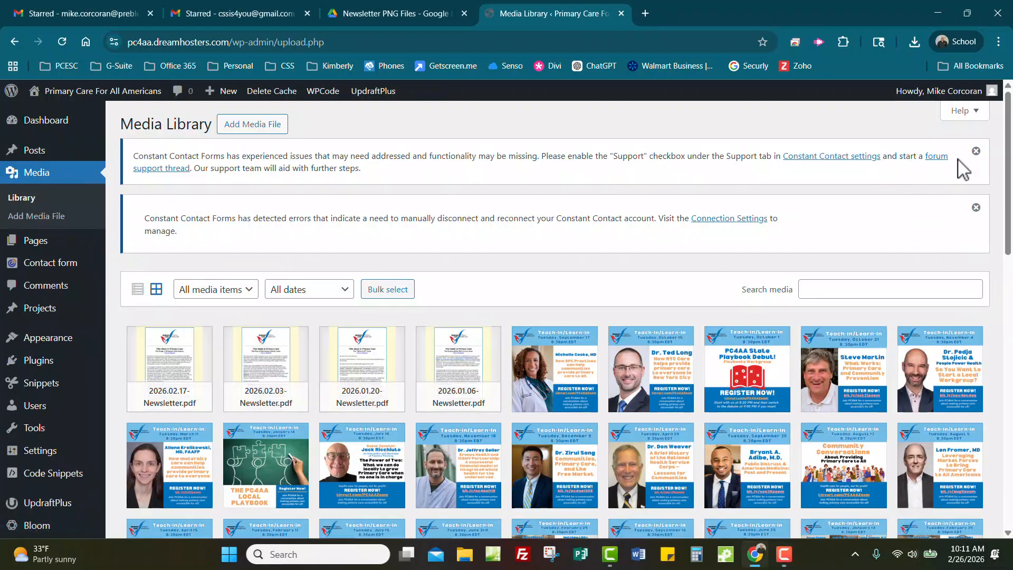
pyautogui.click(976, 151)
pyautogui.click(976, 151)
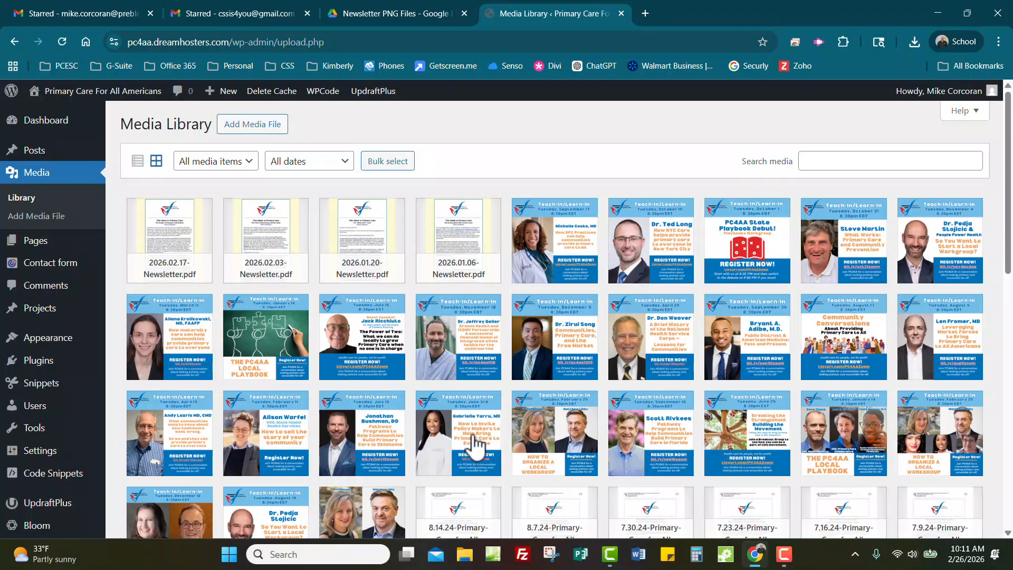
# Step: View the attachment details of the November 4 and August 19 "So You Want to Start a Local Workgroup?" posters, closing each one
pyautogui.scroll(-1, 458, 421)
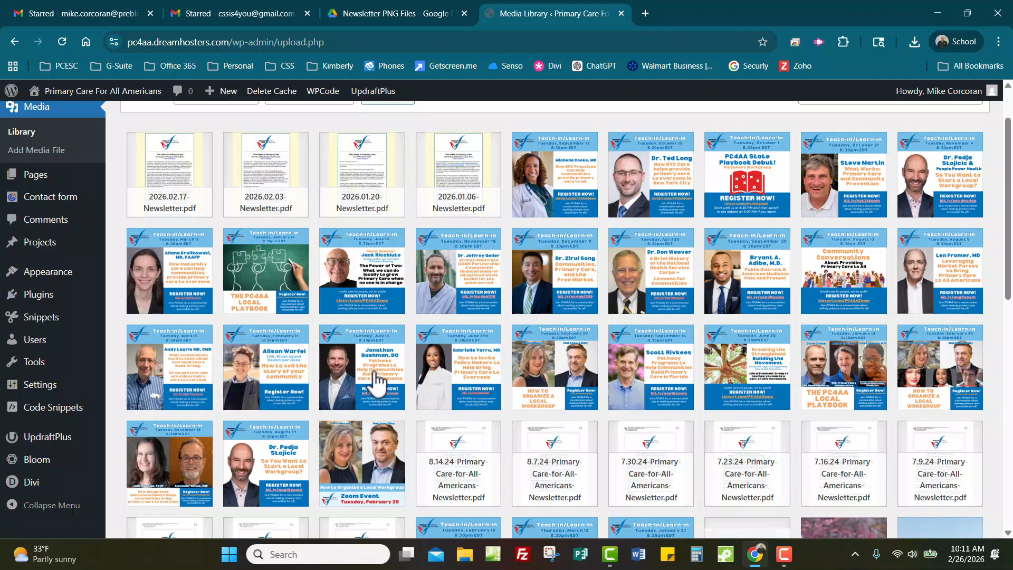
pyautogui.click(924, 199)
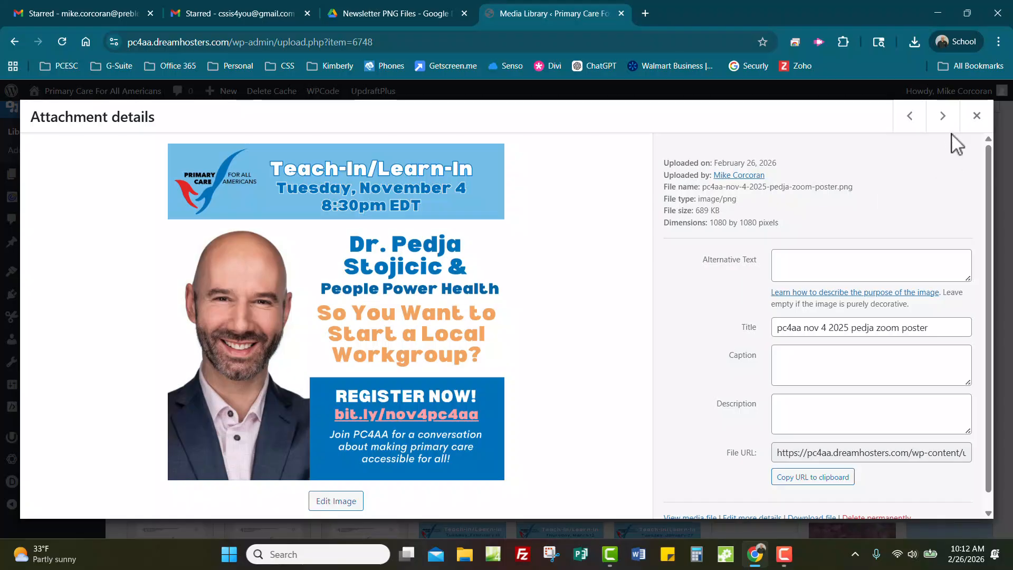
pyautogui.click(976, 116)
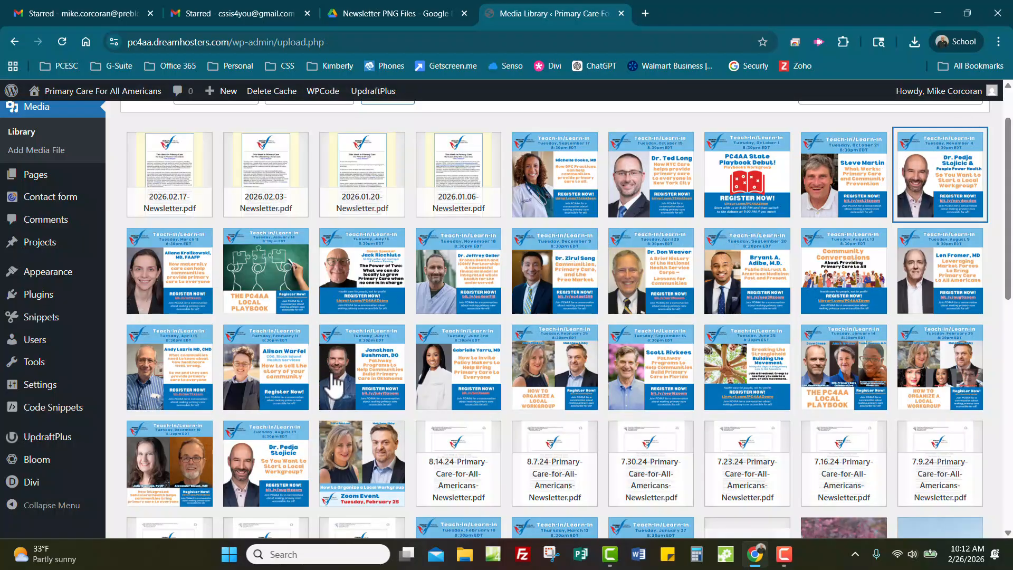
pyautogui.click(264, 440)
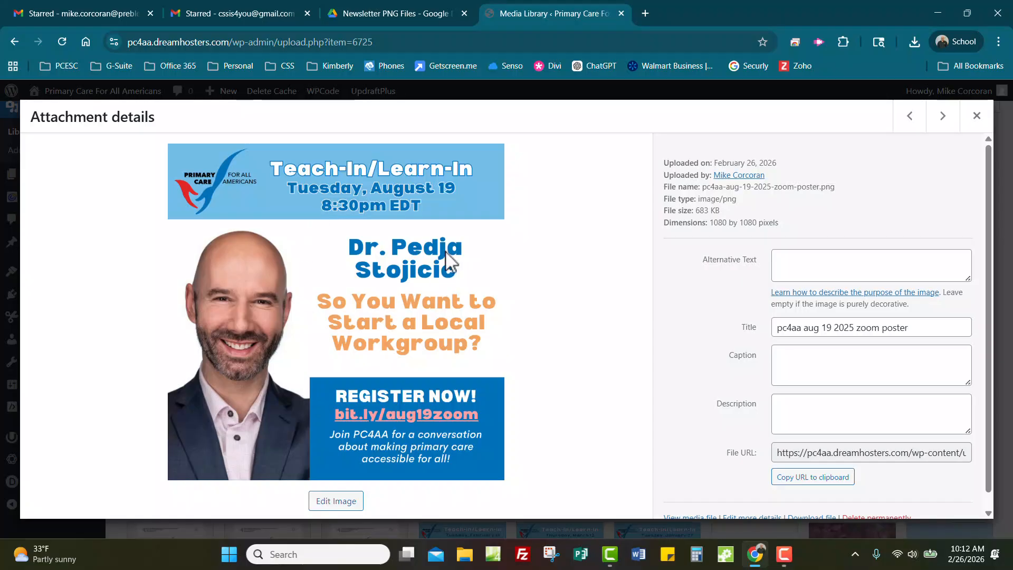
pyautogui.click(976, 118)
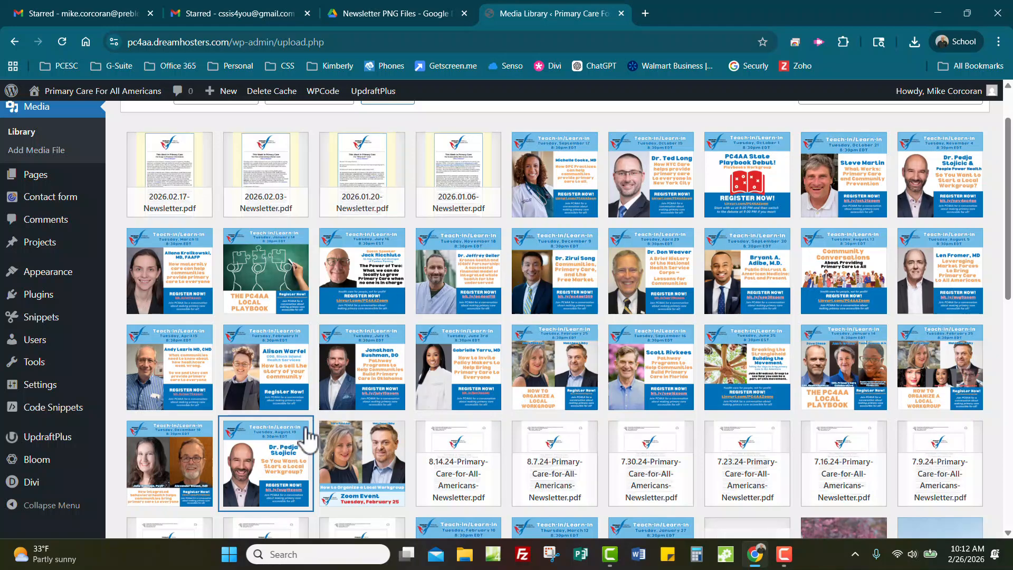
# Step: Look through the uploaded newsletter PDFs and Teach-In/Learn-In posters in the Media Library
pyautogui.scroll(-1, 576, 364)
pyautogui.scroll(1, 575, 350)
pyautogui.scroll(-1, 490, 319)
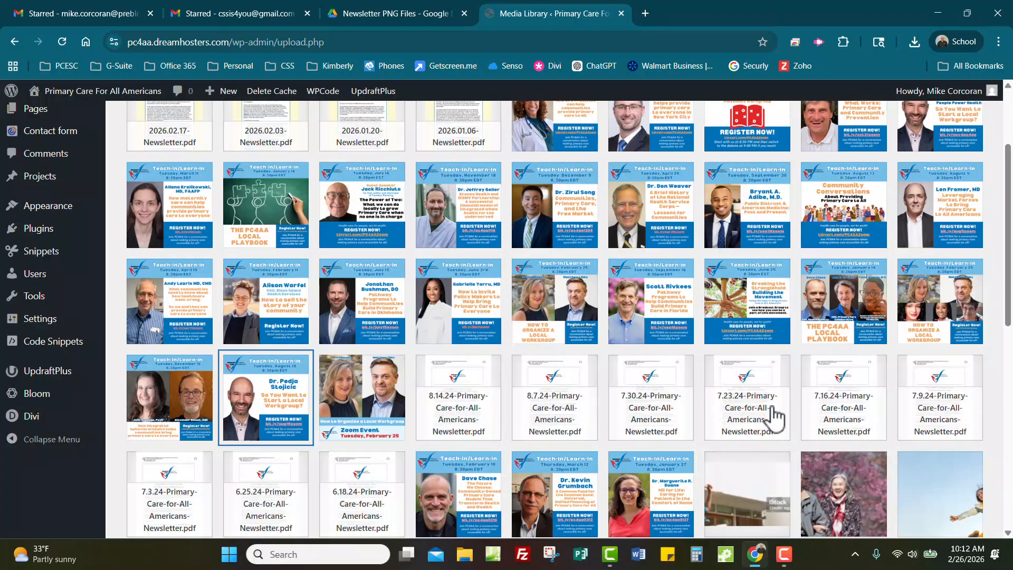
pyautogui.scroll(-2, 396, 502)
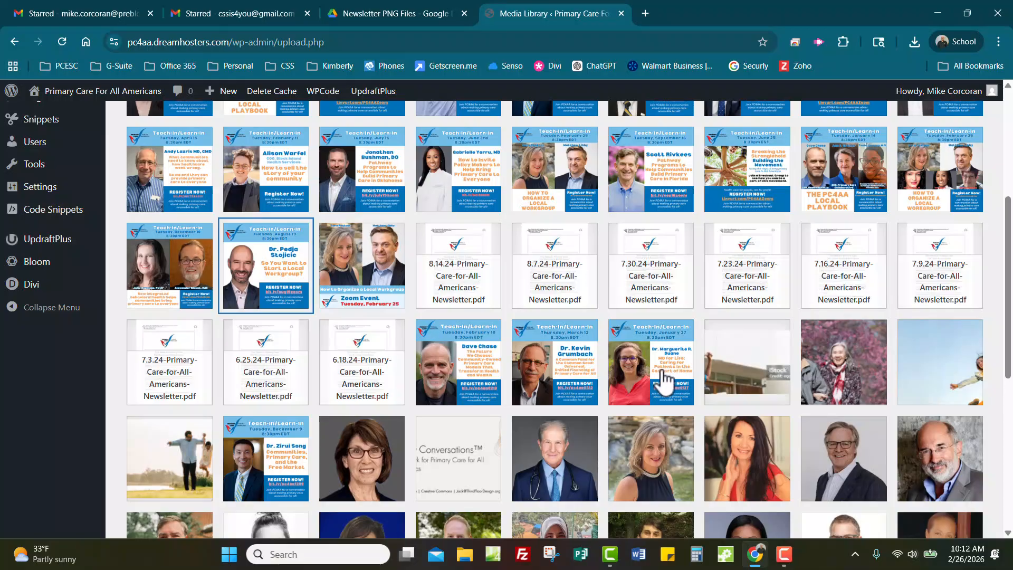
pyautogui.scroll(2, 527, 337)
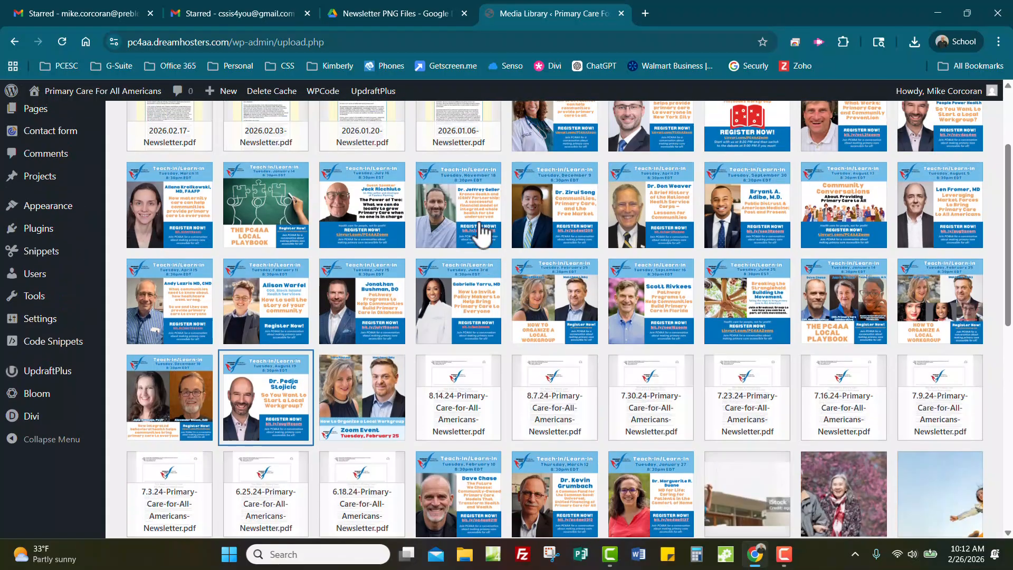
pyautogui.scroll(-2, 591, 427)
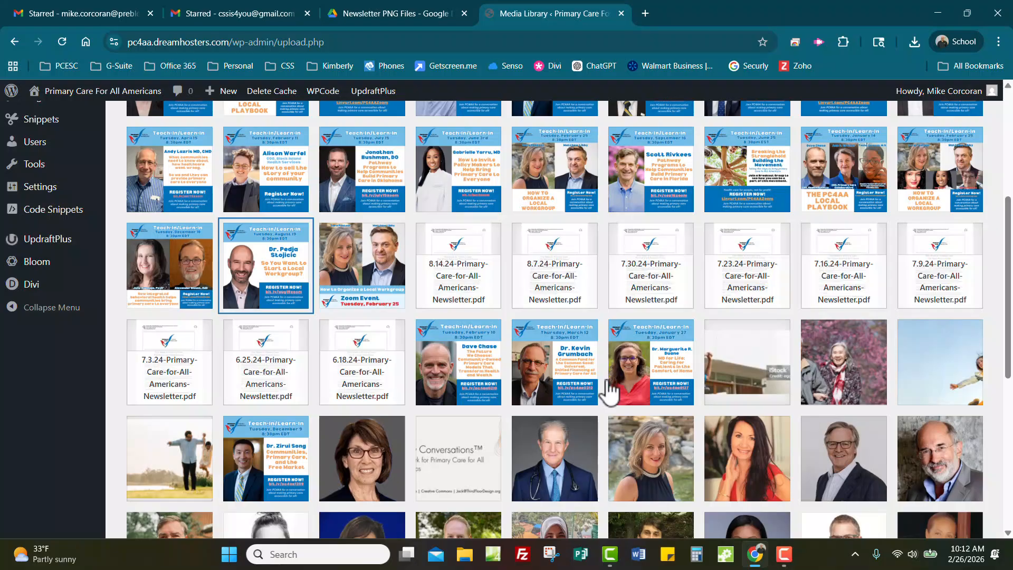
# Step: Open the live site in a new browser tab and examine the Teach-In/Learn-In cards on its News & Events page
pyautogui.moveTo(102, 94)
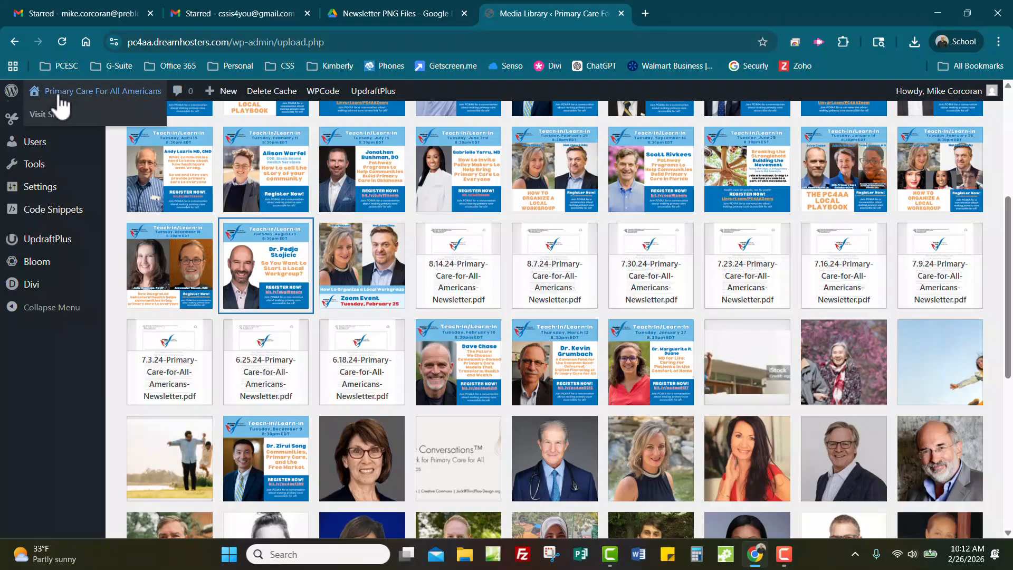
pyautogui.rightClick(56, 120)
pyautogui.click(86, 128)
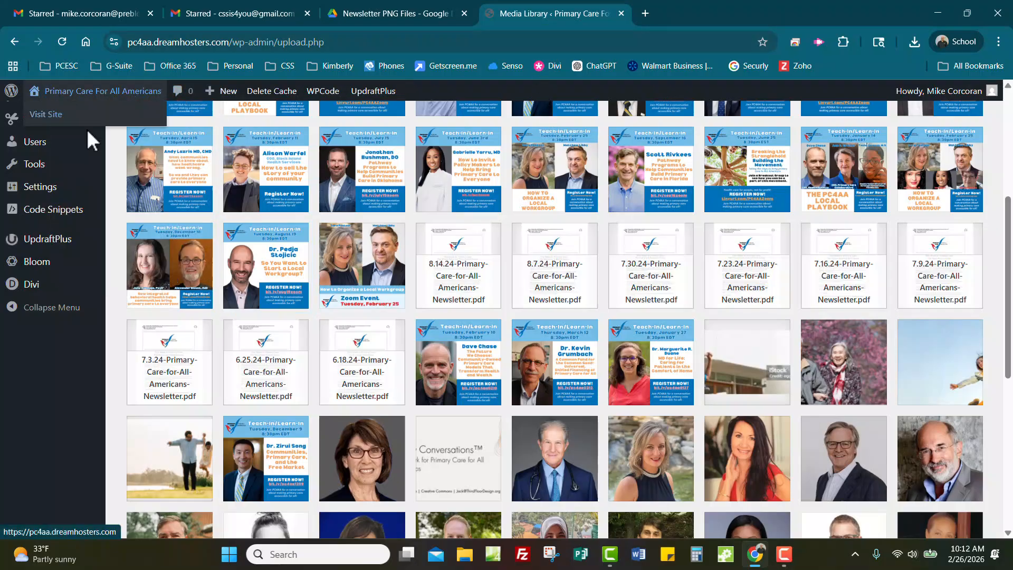
pyautogui.click(672, 14)
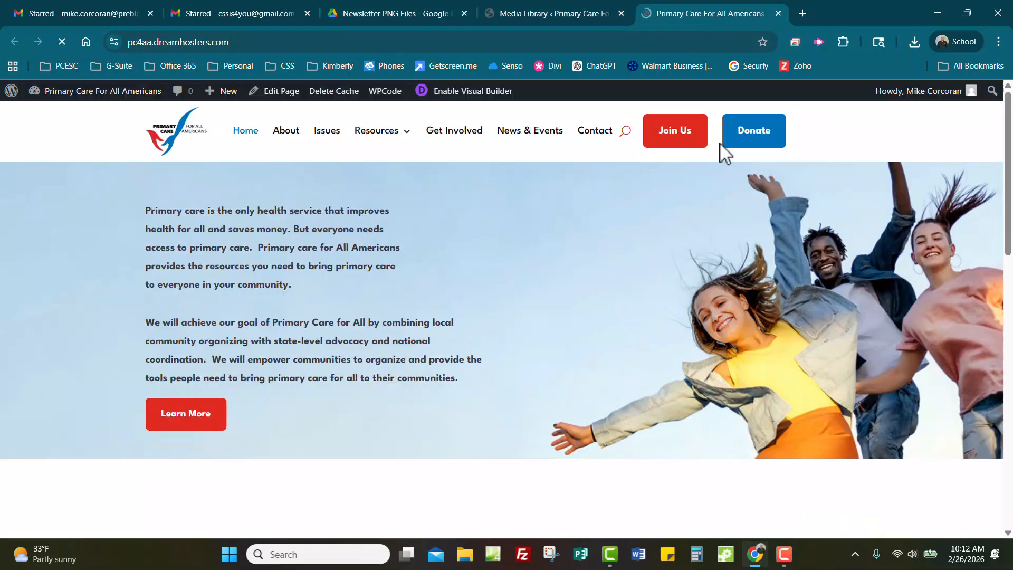
pyautogui.press('F9')
pyautogui.scroll(-5, 582, 279)
pyautogui.scroll(-5, 576, 277)
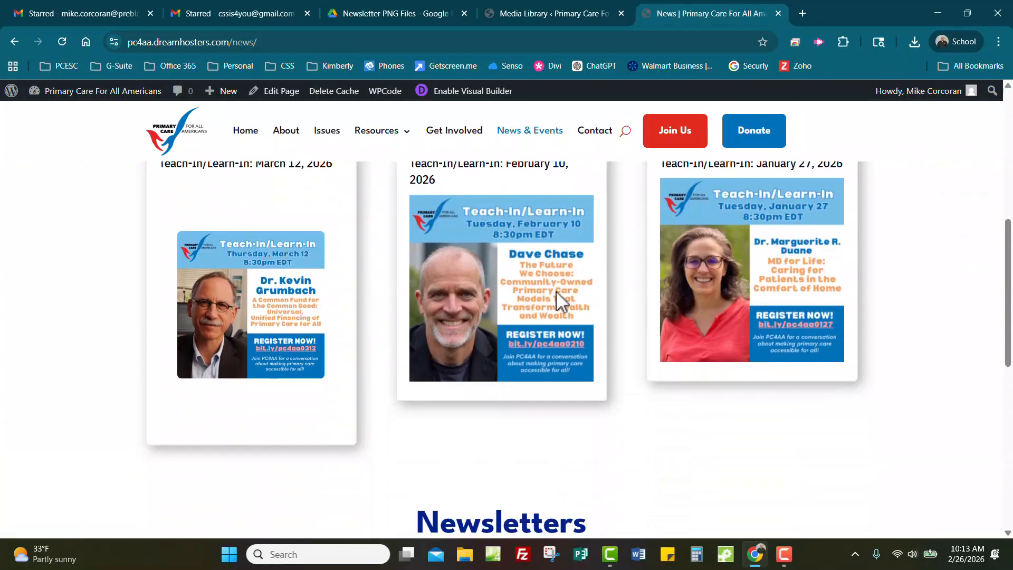
pyautogui.scroll(4, 556, 290)
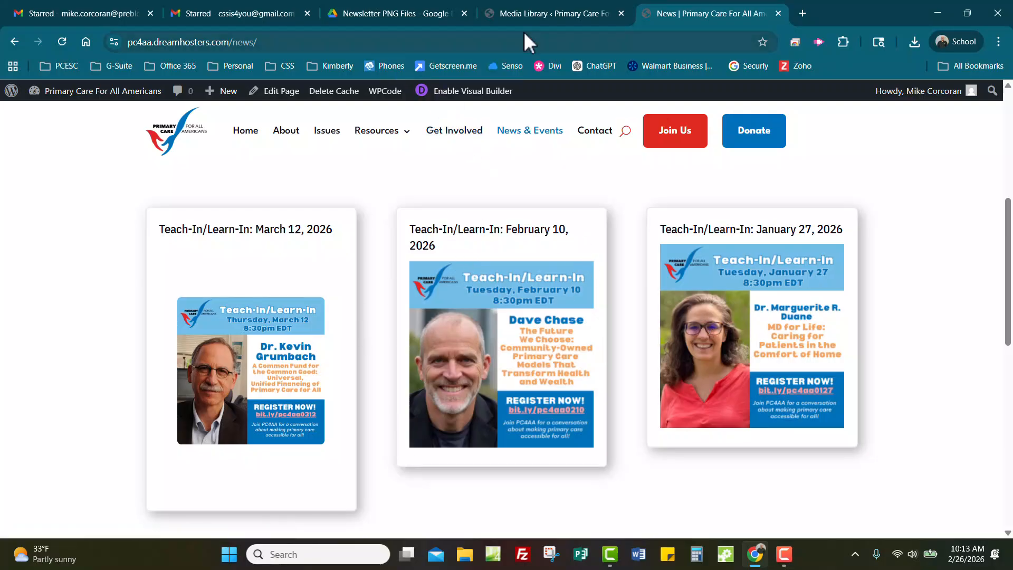
# Step: Check the Media Library again, then examine the Newsletters section of the site's News & Events page
pyautogui.click(548, 15)
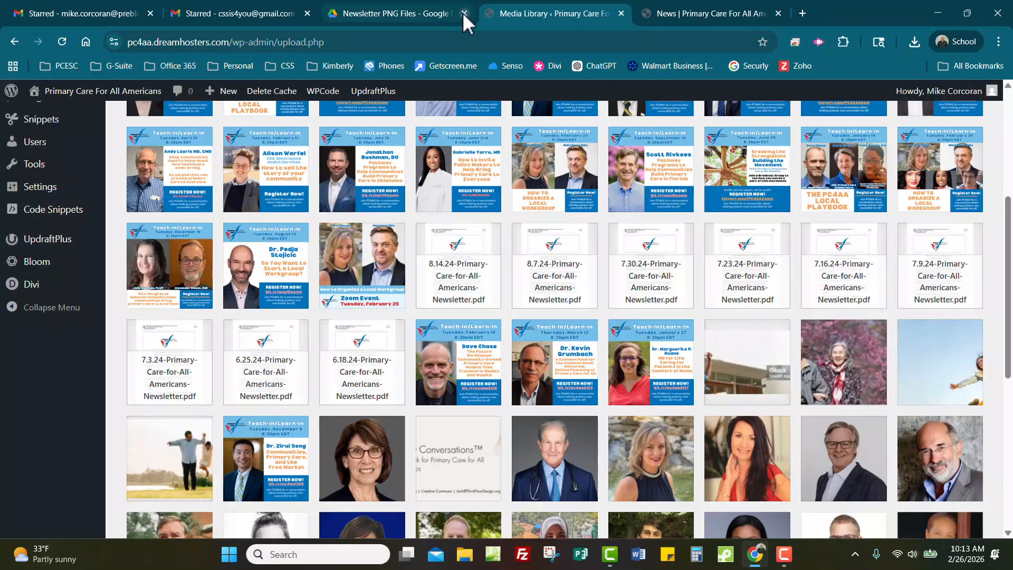
pyautogui.click(683, 13)
pyautogui.scroll(-5, 524, 295)
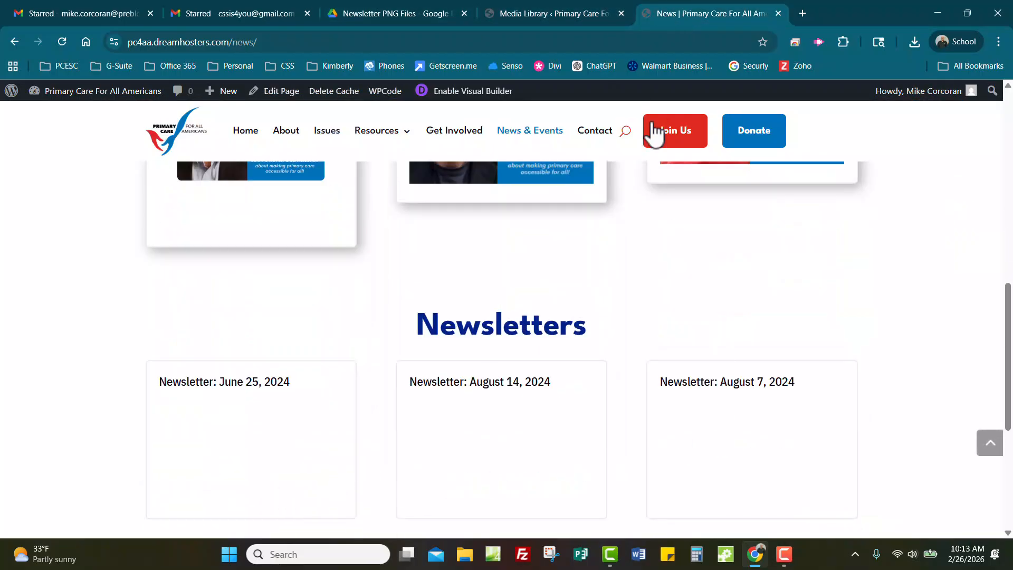
# Step: Return to the Media Library and open the attachment details of the February 25 "How to Organize a Local Workgroup" Zoom event poster
pyautogui.click(568, 17)
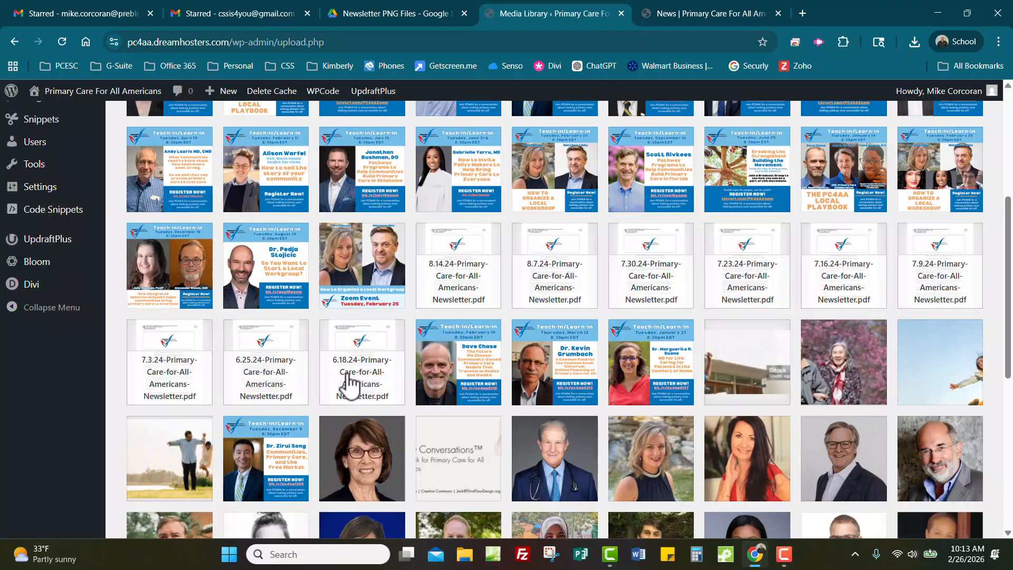
pyautogui.scroll(3, 348, 377)
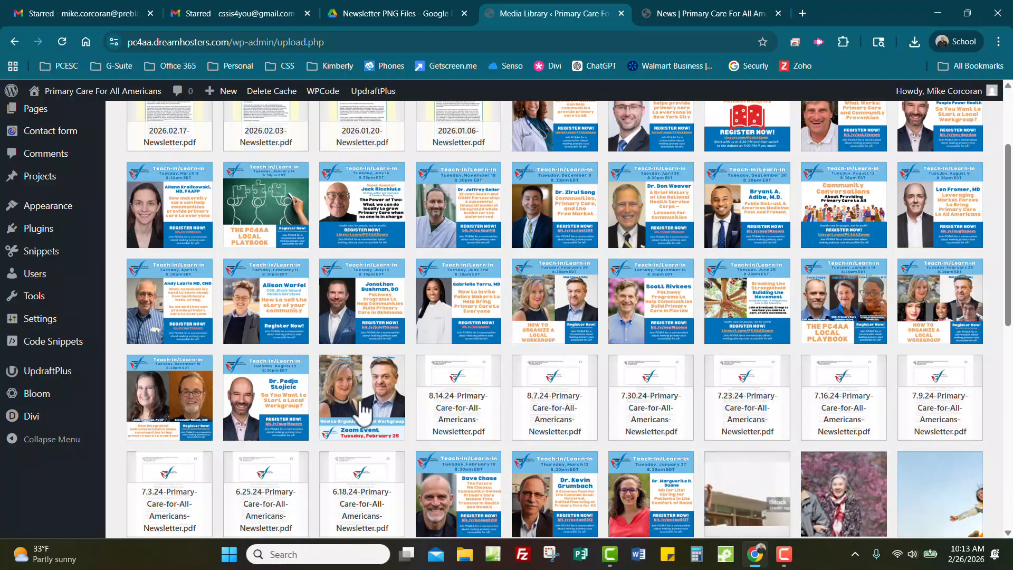
pyautogui.click(361, 402)
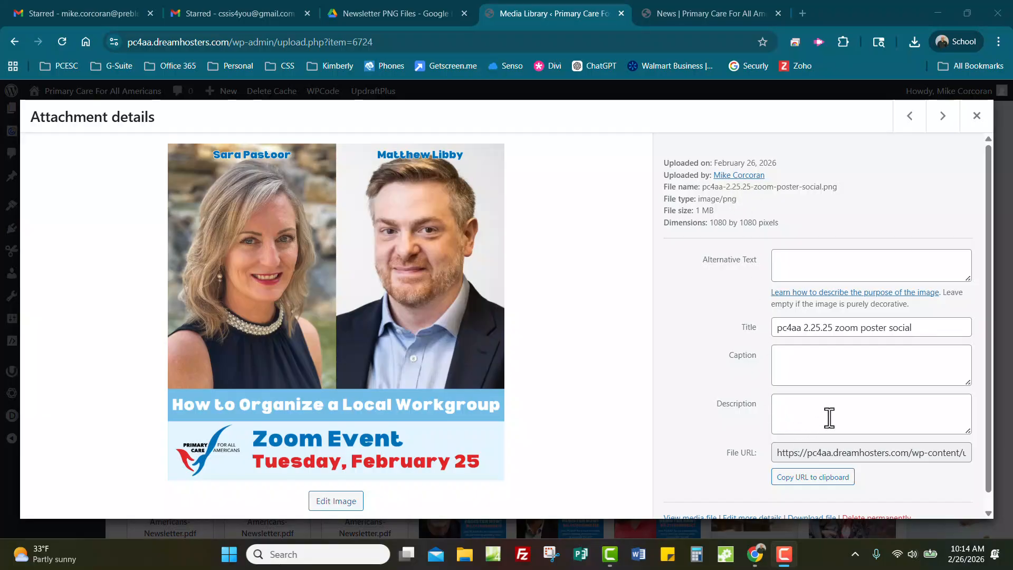
# Step: Close the Zoom event poster's attachment details and open the list of posts
pyautogui.scroll(-1, 836, 419)
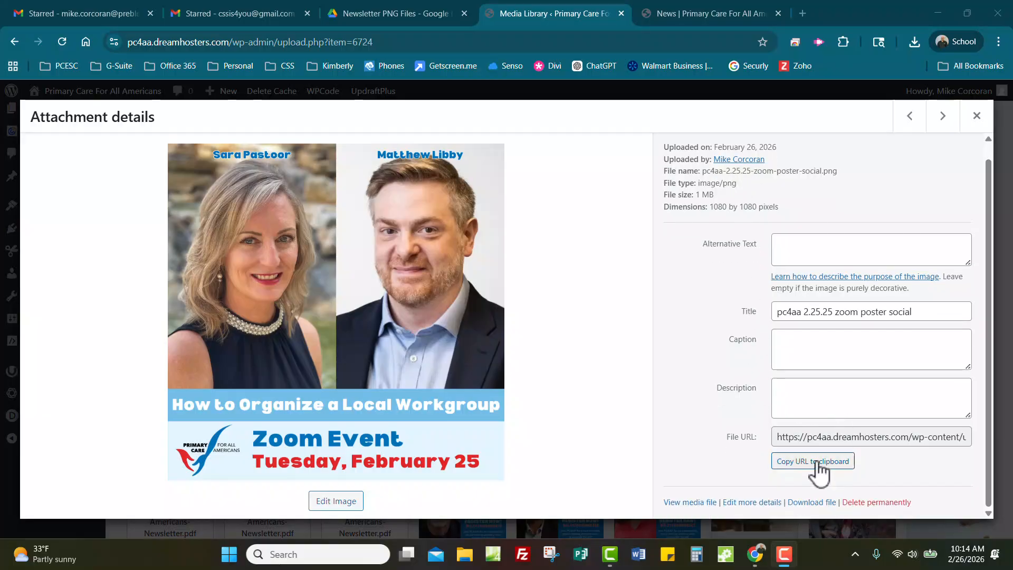
pyautogui.click(977, 117)
pyautogui.scroll(4, 543, 248)
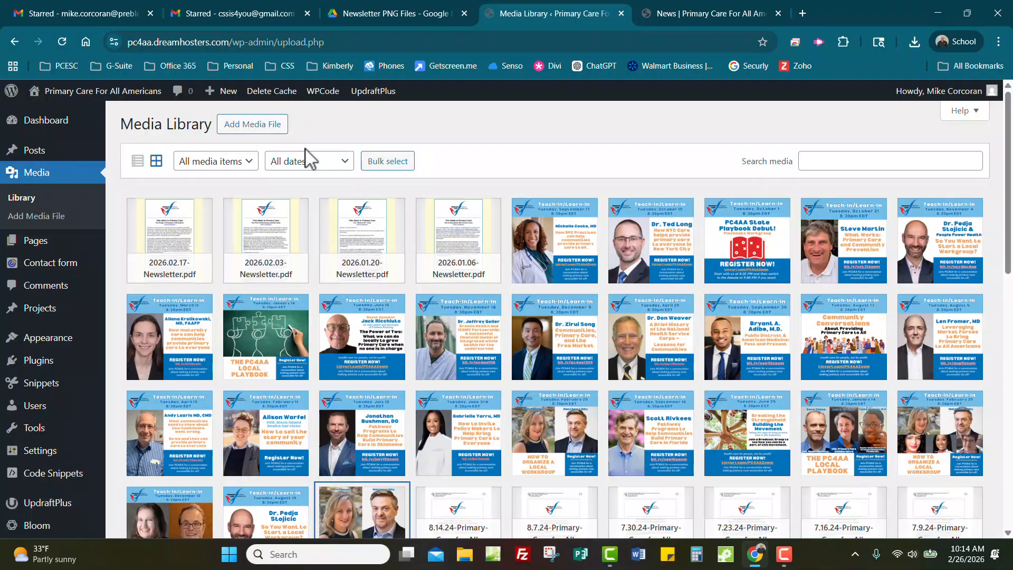
pyautogui.click(113, 156)
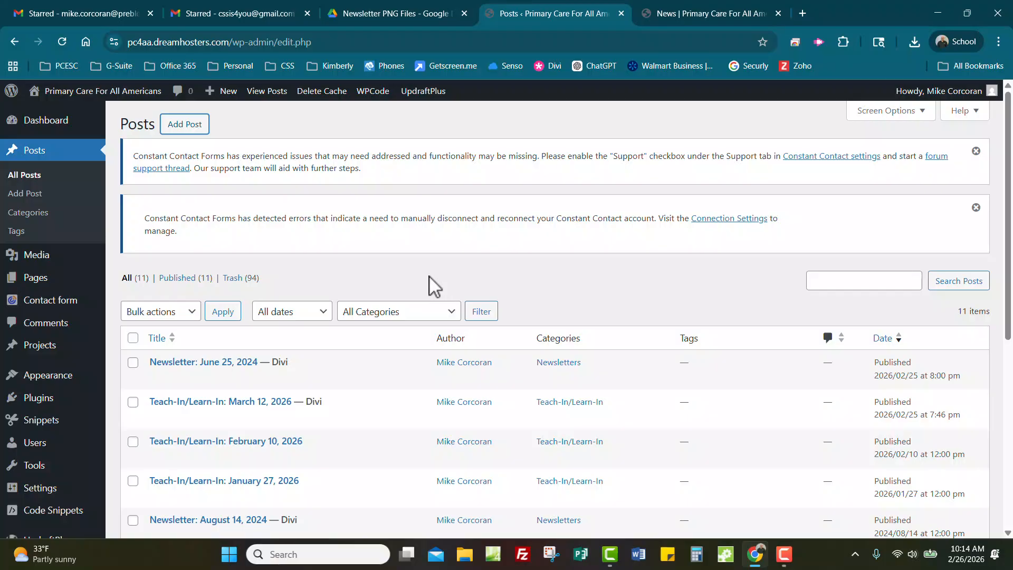
# Step: Add a new post titled "Teach-In/Learn In: February 25, 2025"
pyautogui.click(185, 128)
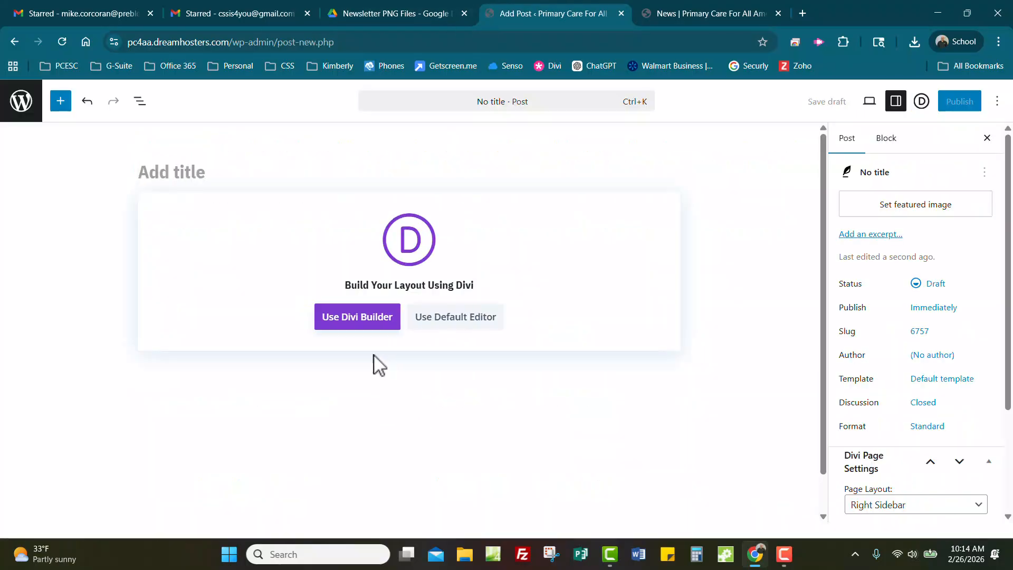
pyautogui.write('Teach')
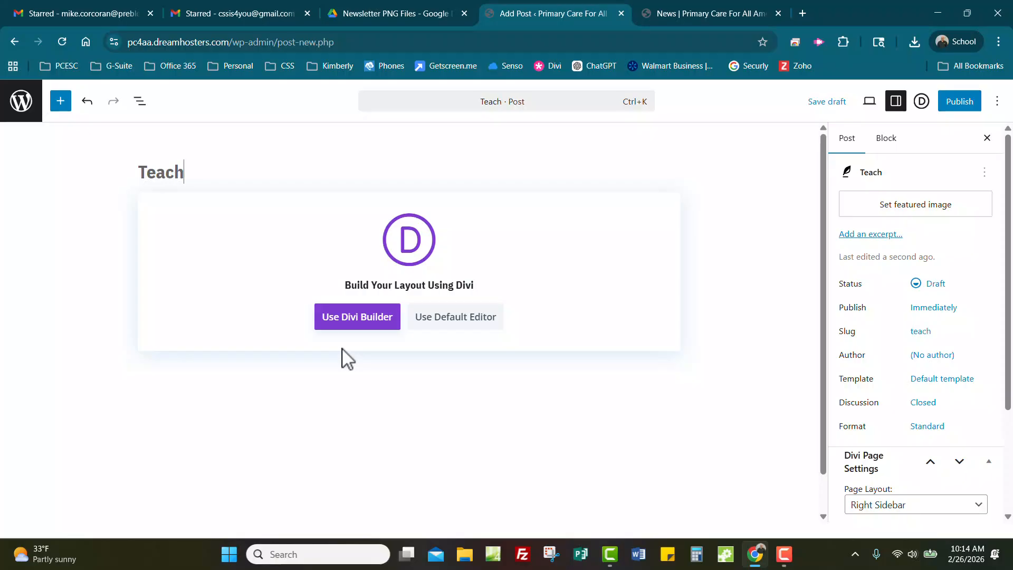
pyautogui.write('-In')
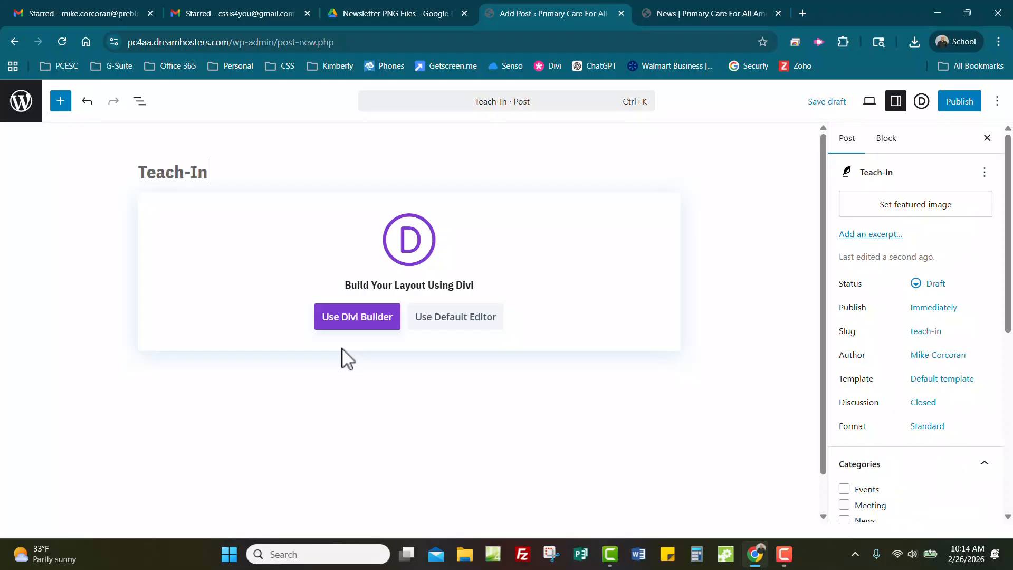
pyautogui.write('/Learn')
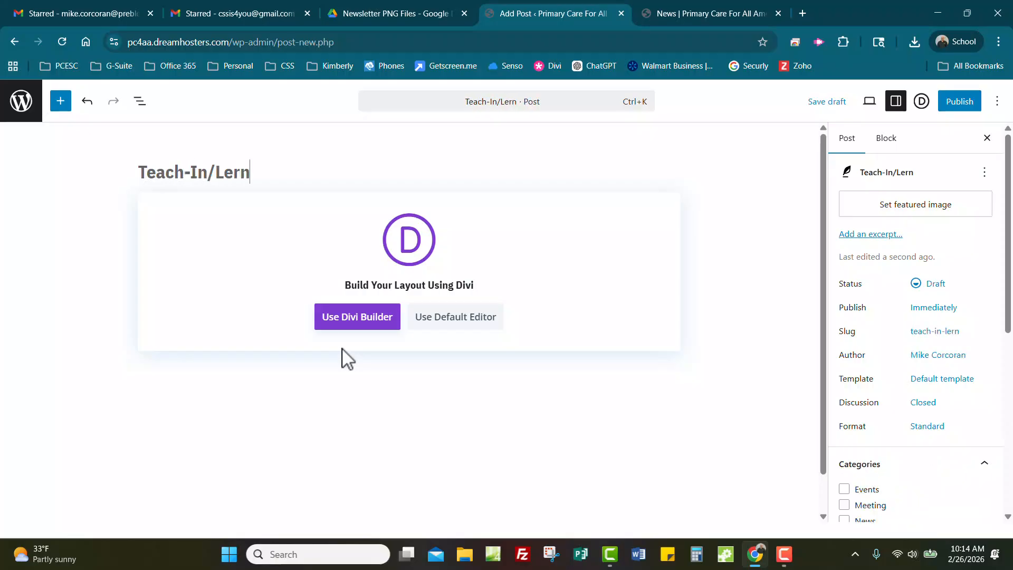
pyautogui.press('BackSpace')
pyautogui.press('BackSpace')
pyautogui.write('arn In')
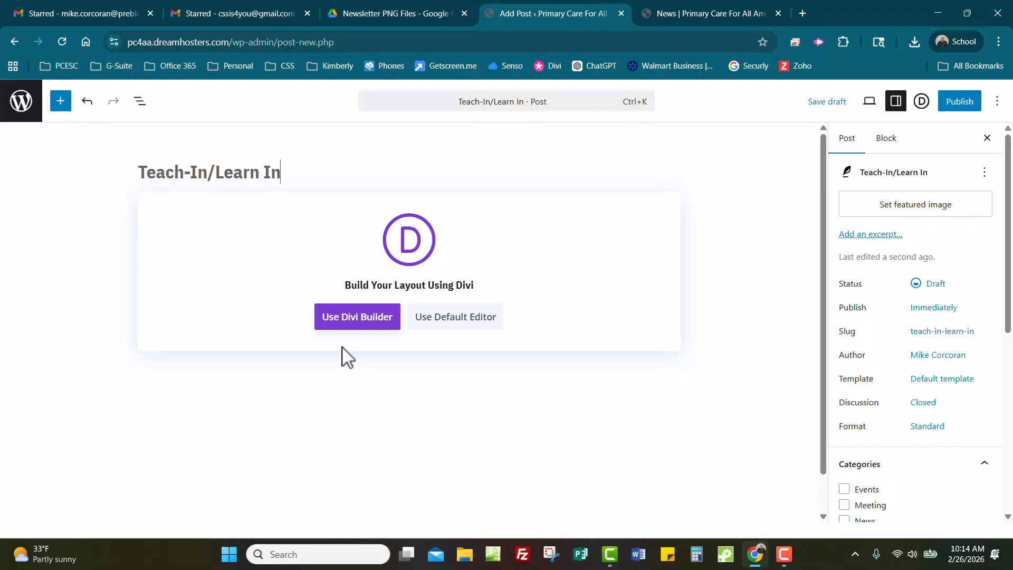
pyautogui.write(': Februya')
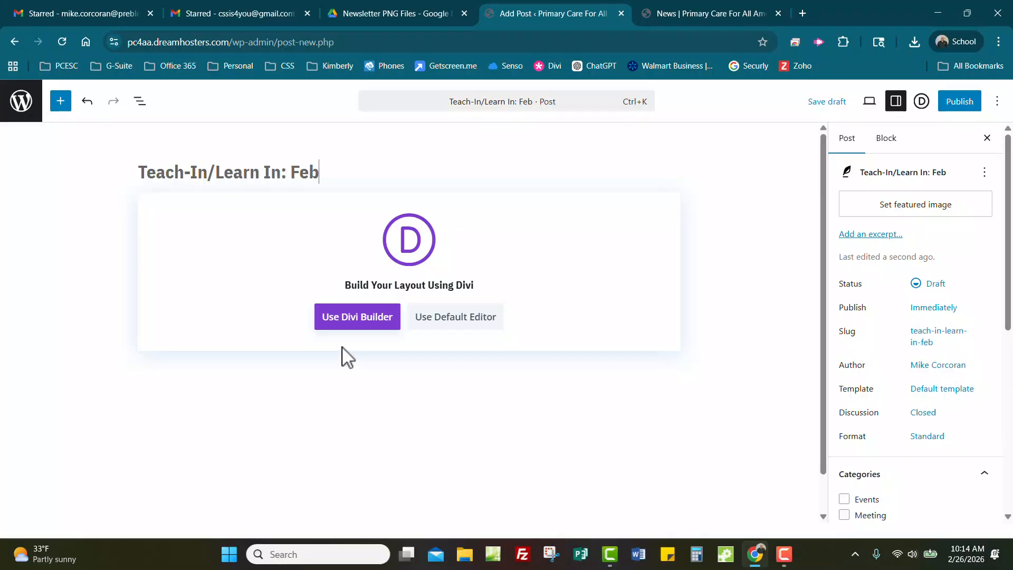
pyautogui.press('BackSpace')
pyautogui.press('BackSpace')
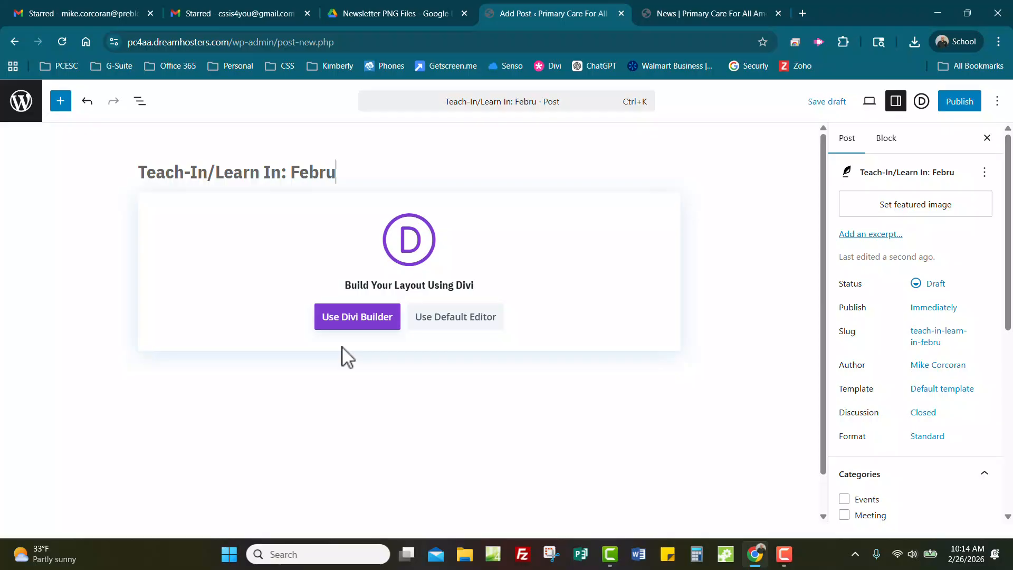
pyautogui.write('ary')
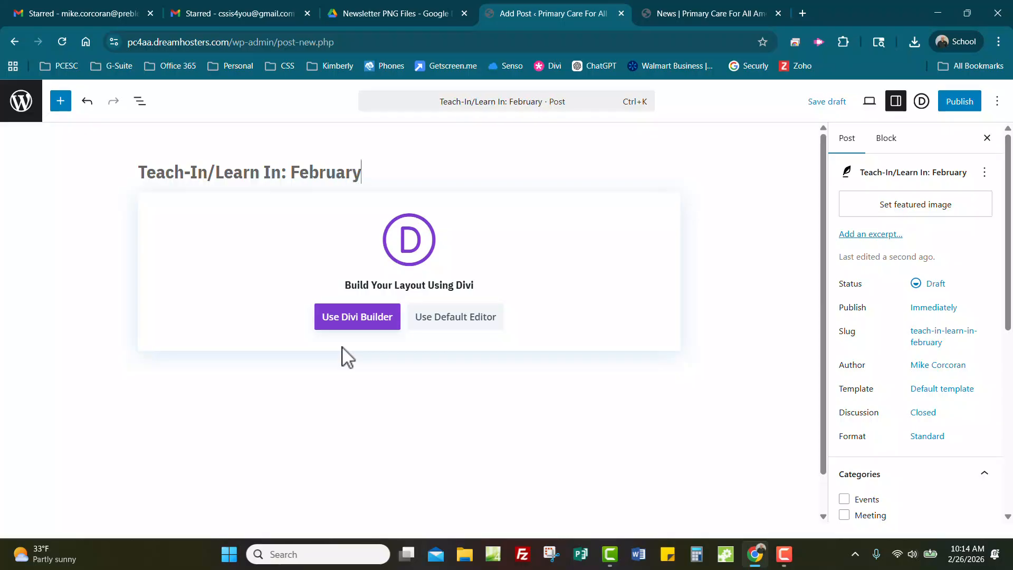
pyautogui.write(' 25, 2025')
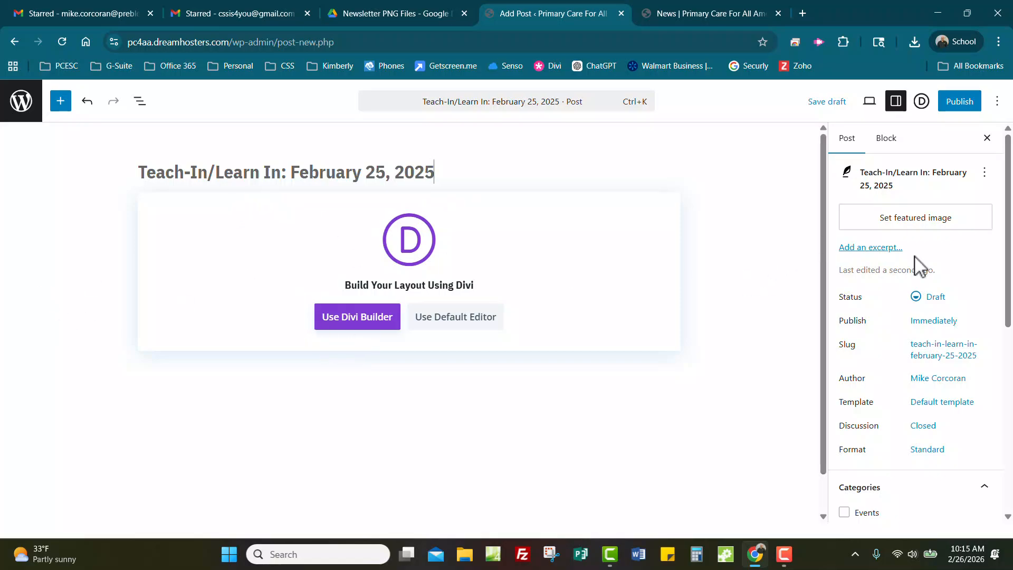
# Step: Assign the post to the Teach-In/Learn-In category and check the existing Teach-In/Learn-In cards on the live News & Events page
pyautogui.scroll(-3, 909, 306)
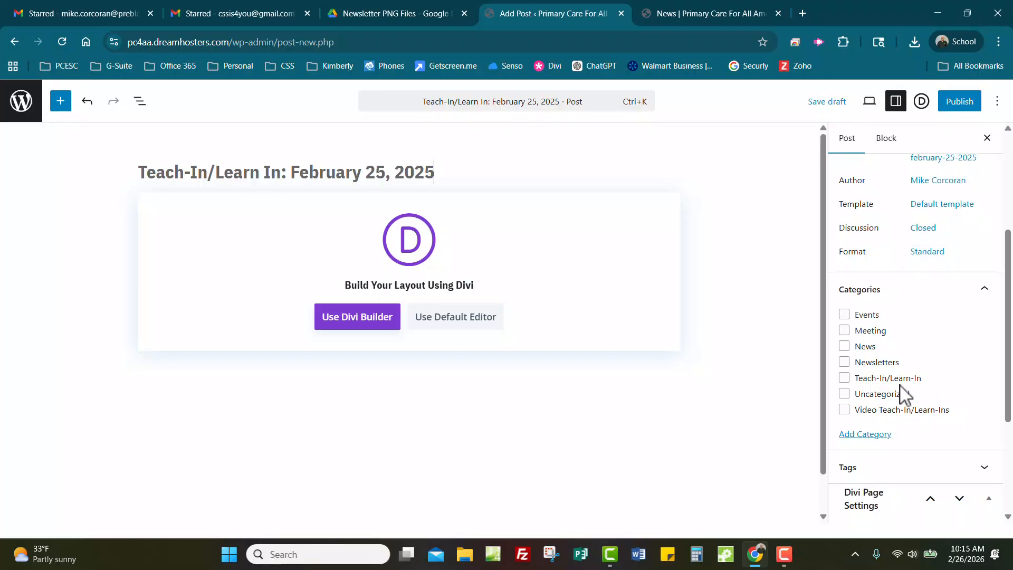
pyautogui.click(845, 378)
pyautogui.click(686, 14)
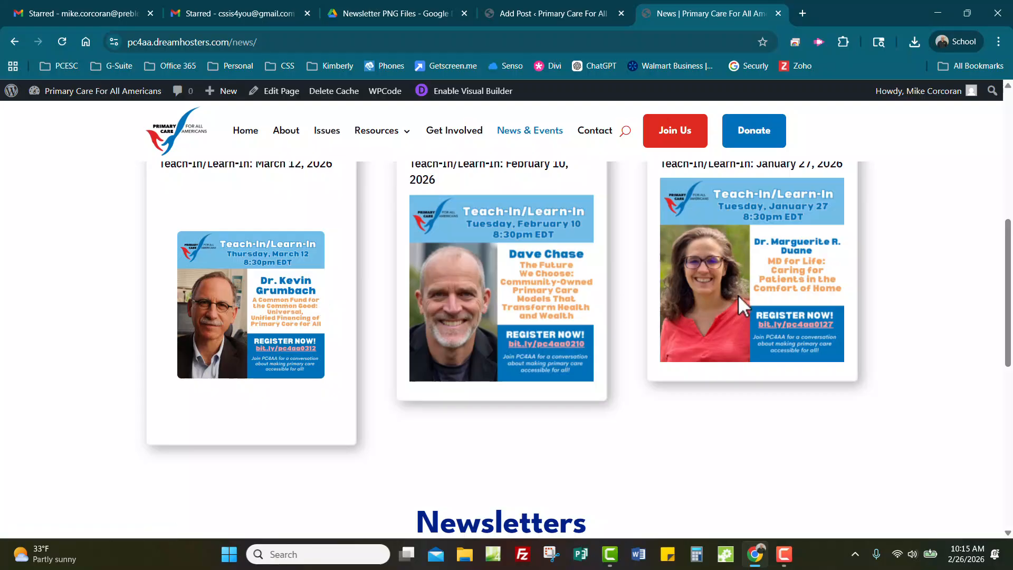
pyautogui.click(539, 12)
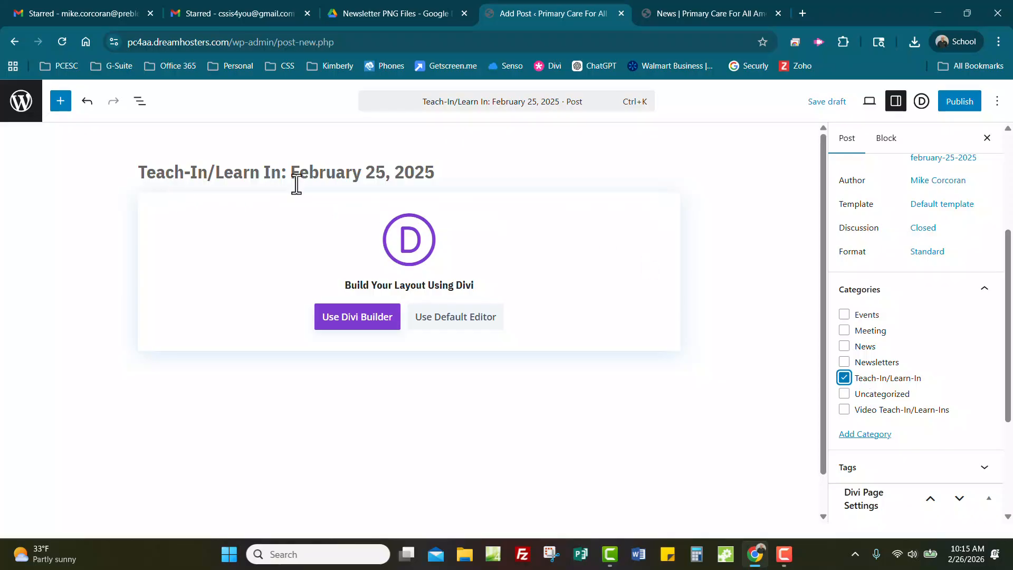
# Step: Open the post in the Divi Builder and insert a single-column row containing an Image module
pyautogui.click(351, 315)
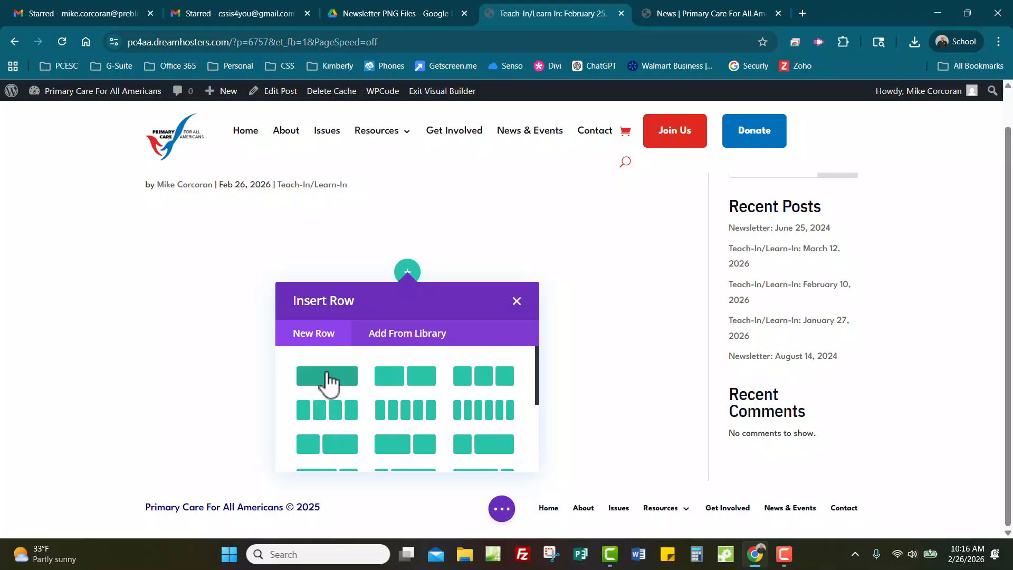
pyautogui.click(328, 374)
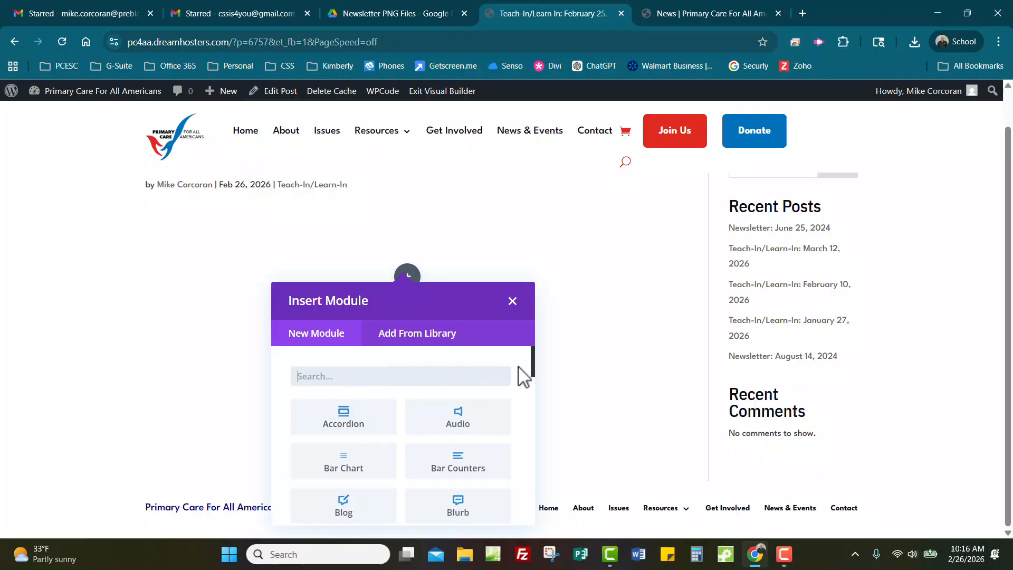
pyautogui.moveTo(533, 364)
pyautogui.mouseDown()
pyautogui.moveTo(535, 469)
pyautogui.moveTo(531, 355)
pyautogui.mouseUp()
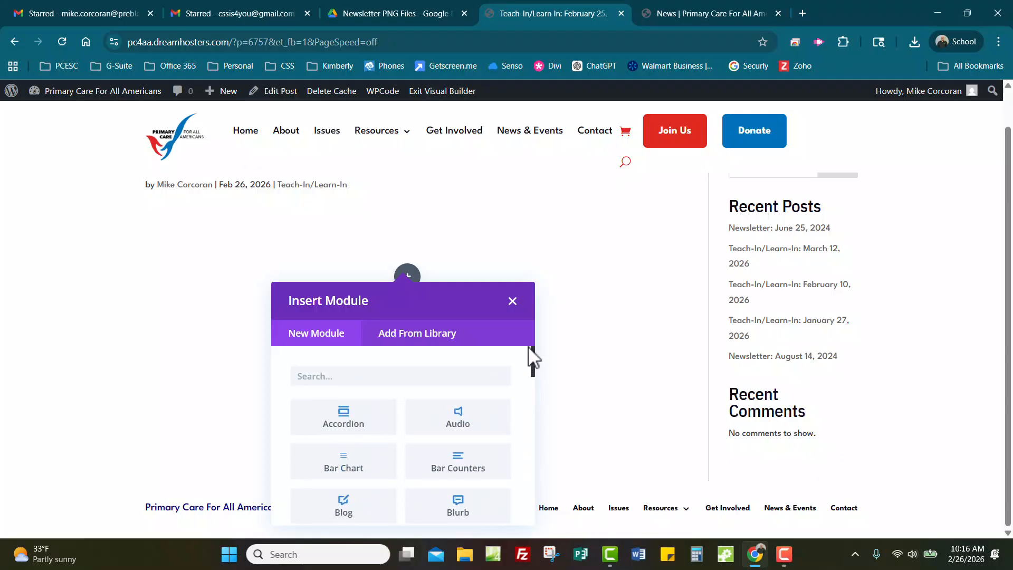
pyautogui.click(440, 371)
pyautogui.write('imag')
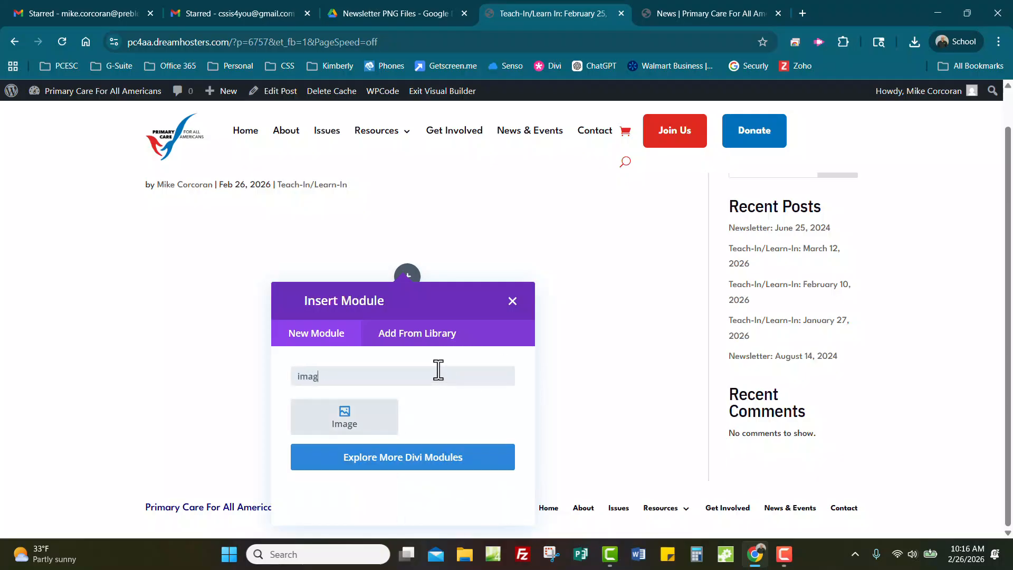
pyautogui.click(337, 422)
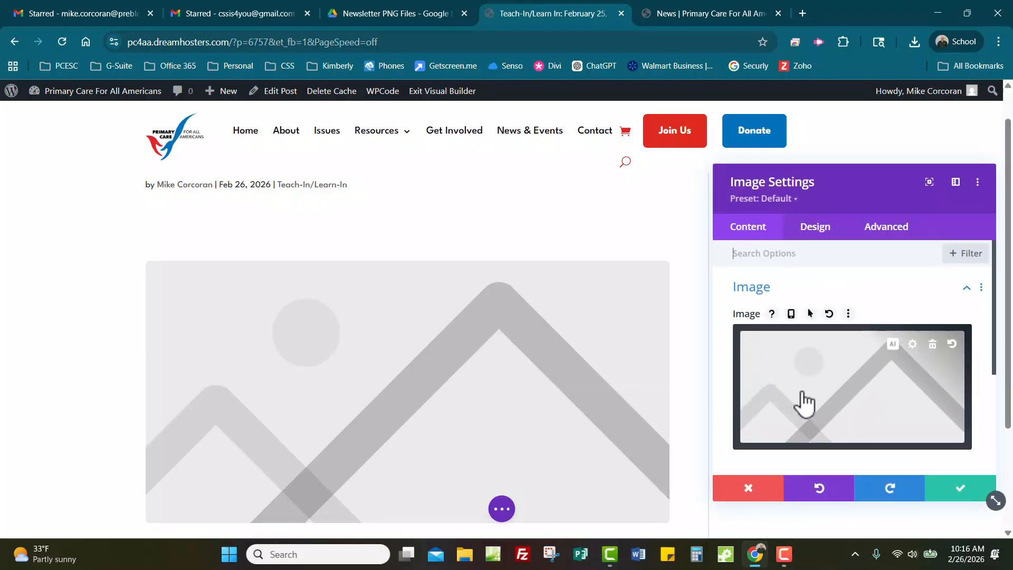
# Step: Set the module's image to the existing Media Library file pc4aa-2.25.25-zoom-poster-social.png, the February 25 Zoom event poster
pyautogui.click(913, 346)
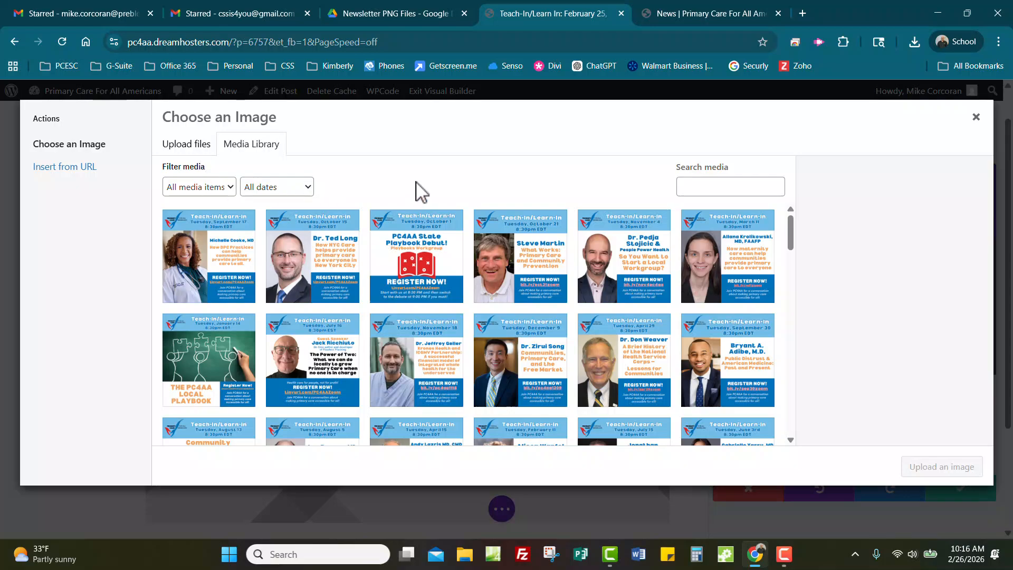
pyautogui.click(191, 149)
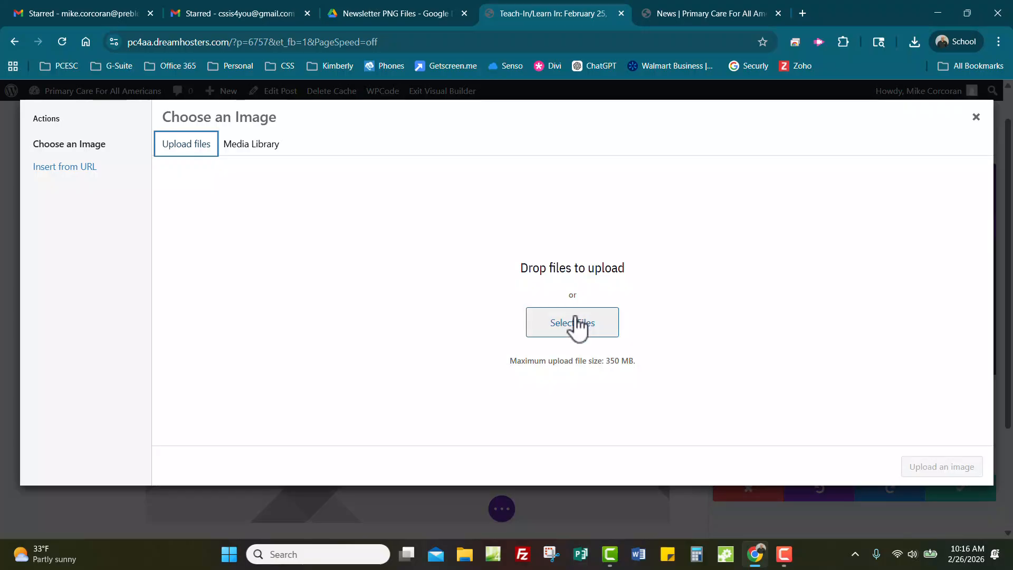
pyautogui.click(252, 150)
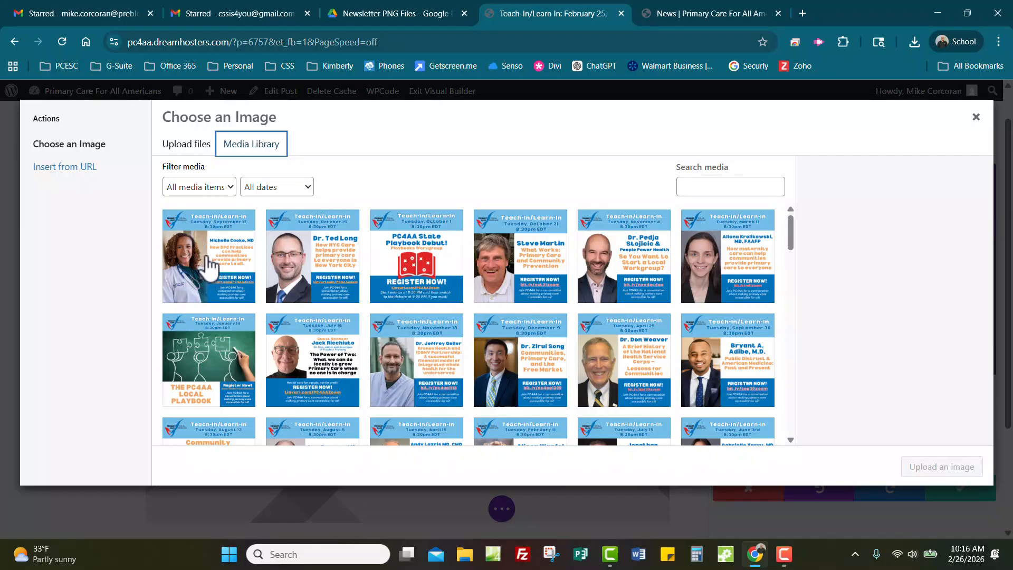
pyautogui.scroll(-5, 429, 294)
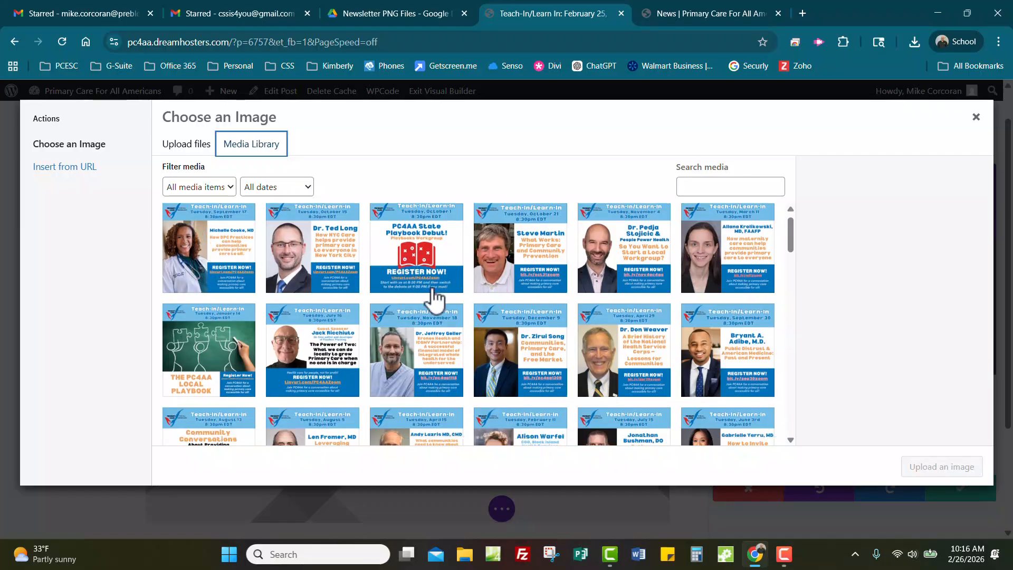
pyautogui.scroll(-1, 451, 314)
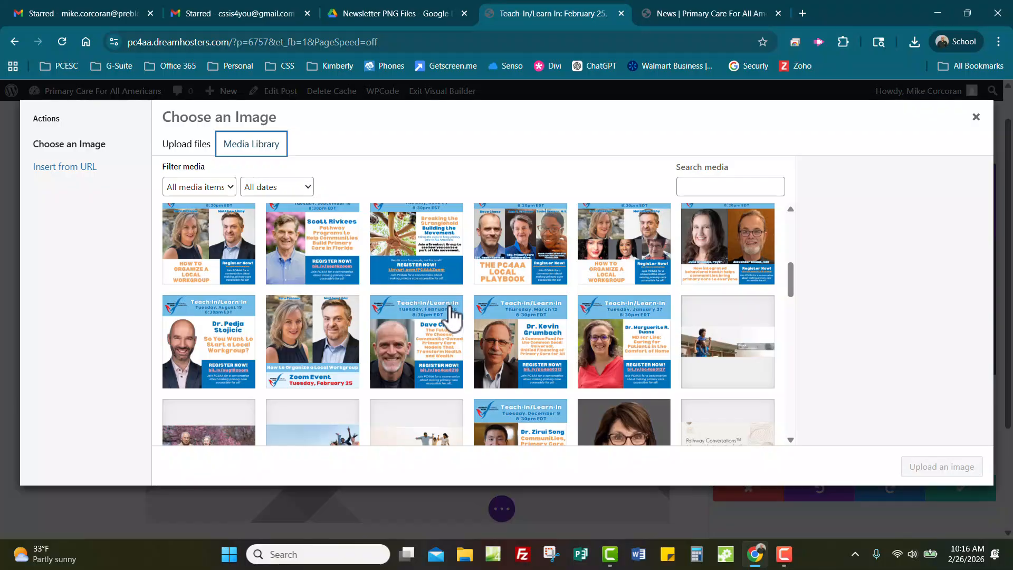
pyautogui.scroll(-1, 448, 316)
pyautogui.click(313, 288)
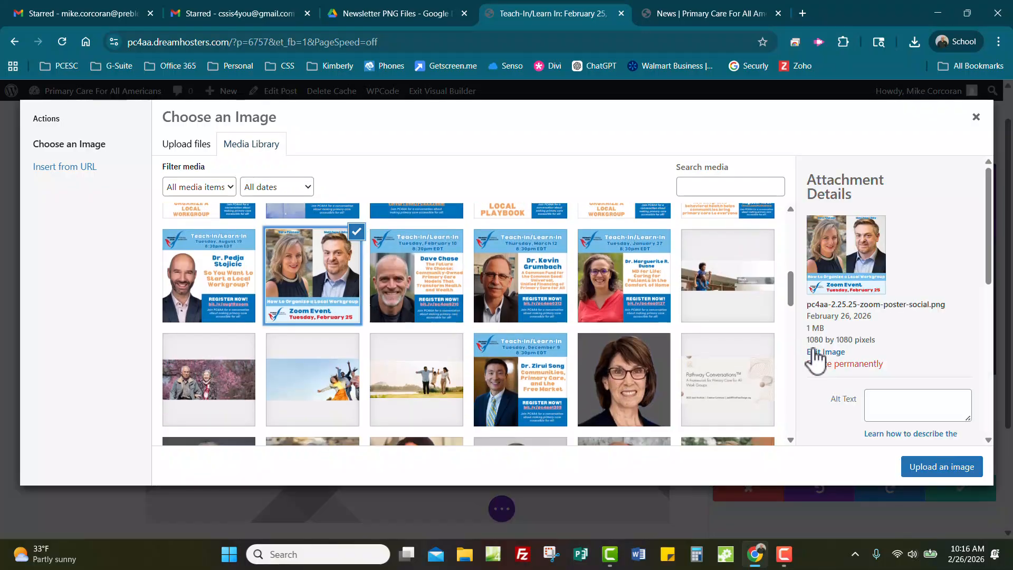
pyautogui.click(956, 468)
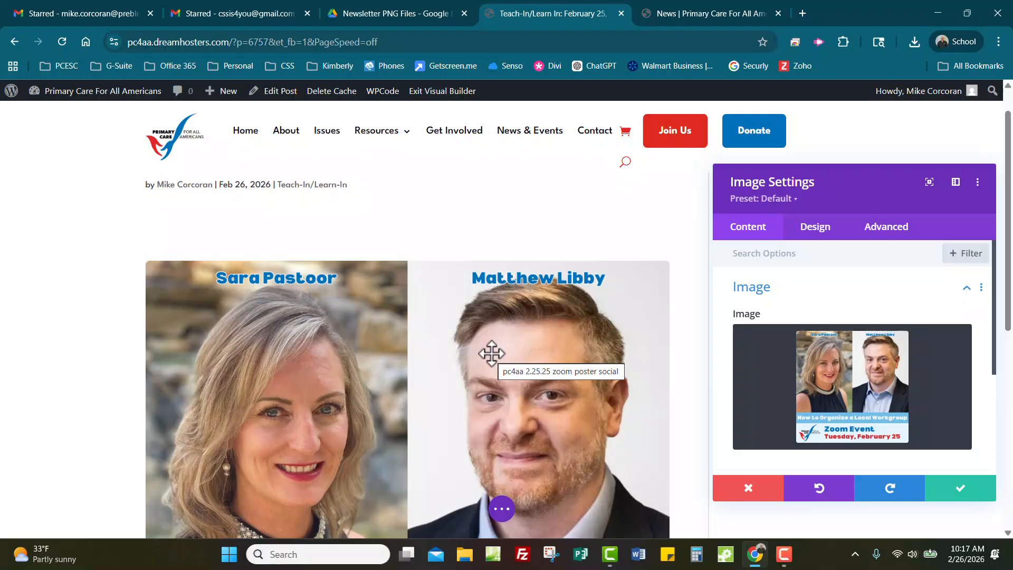
# Step: Set the poster's image link target to In The New Tab and save the image settings
pyautogui.moveTo(826, 395)
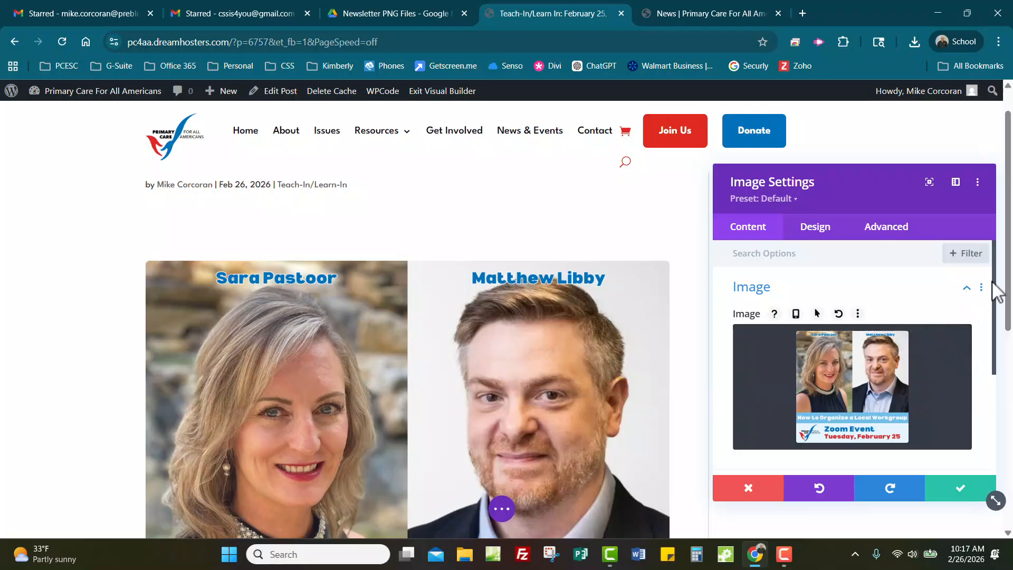
pyautogui.scroll(-1, 994, 288)
pyautogui.moveTo(994, 287); pyautogui.dragTo(996, 361)
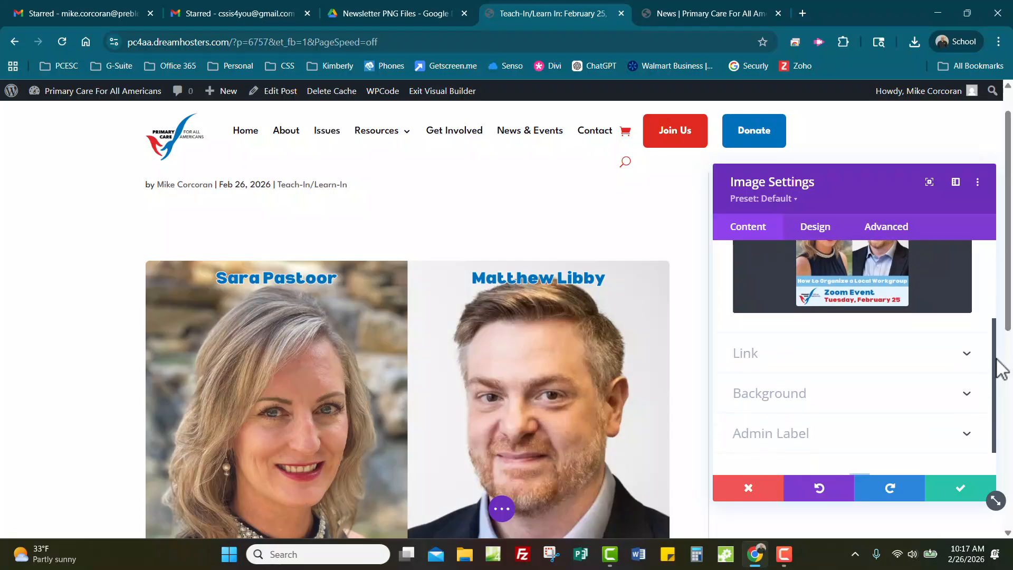
pyautogui.click(779, 353)
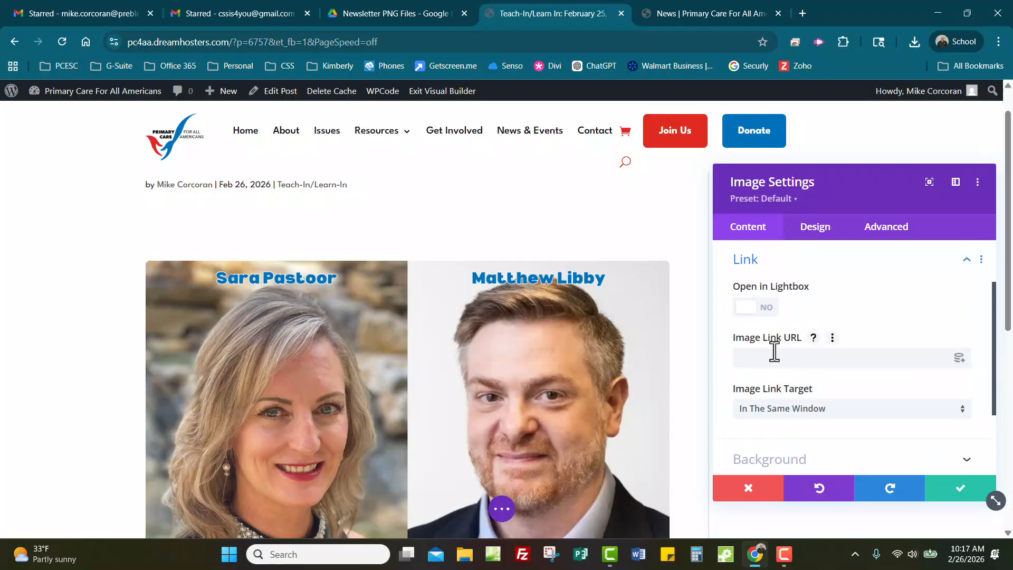
pyautogui.click(772, 357)
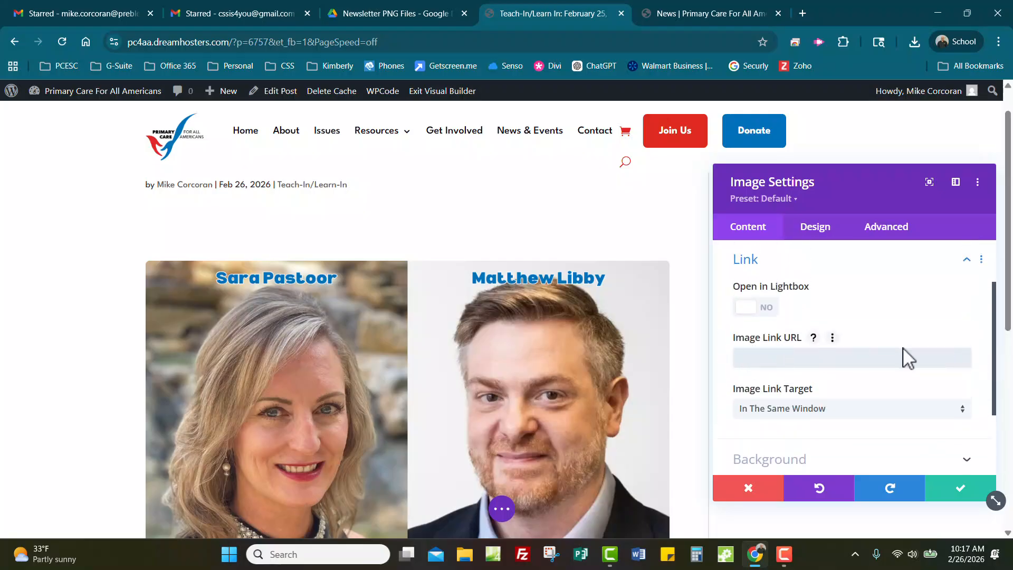
pyautogui.click(844, 412)
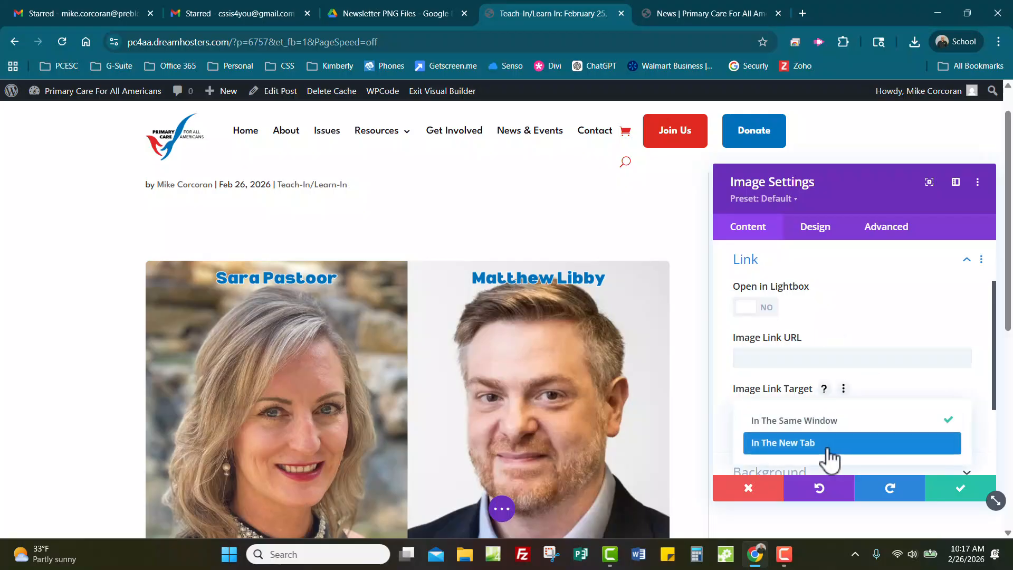
pyautogui.click(826, 459)
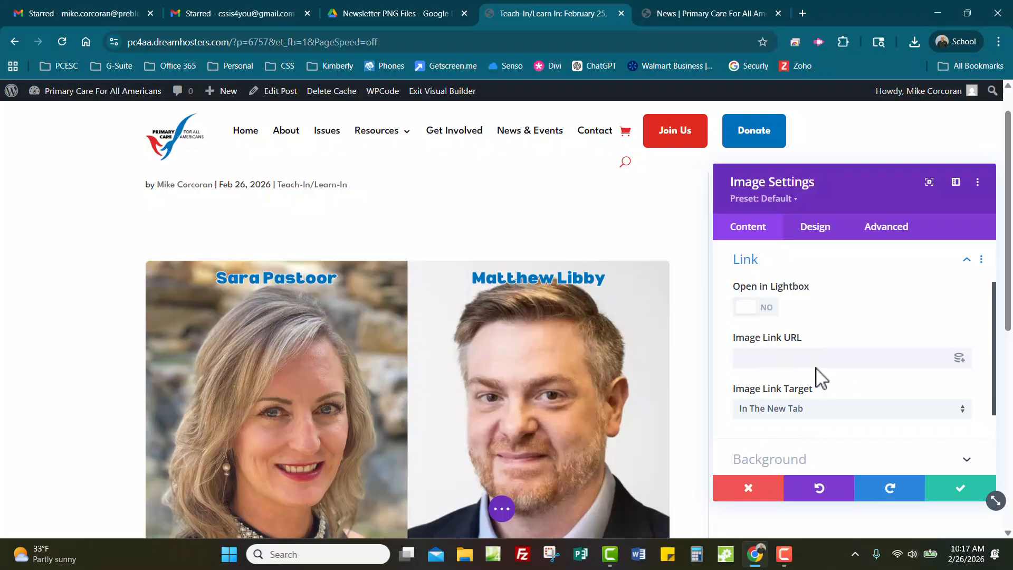
pyautogui.click(948, 492)
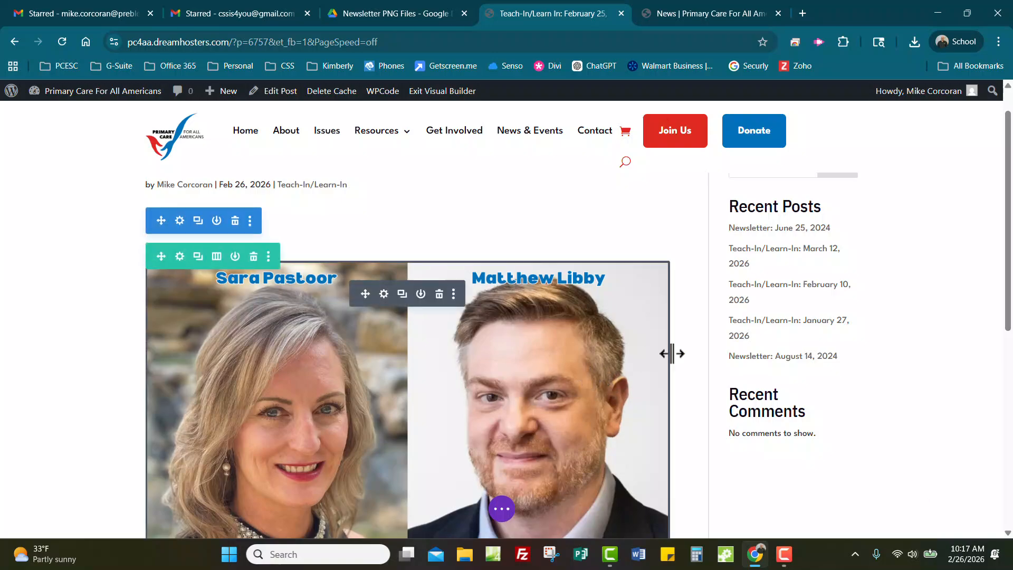
pyautogui.scroll(-4, 742, 359)
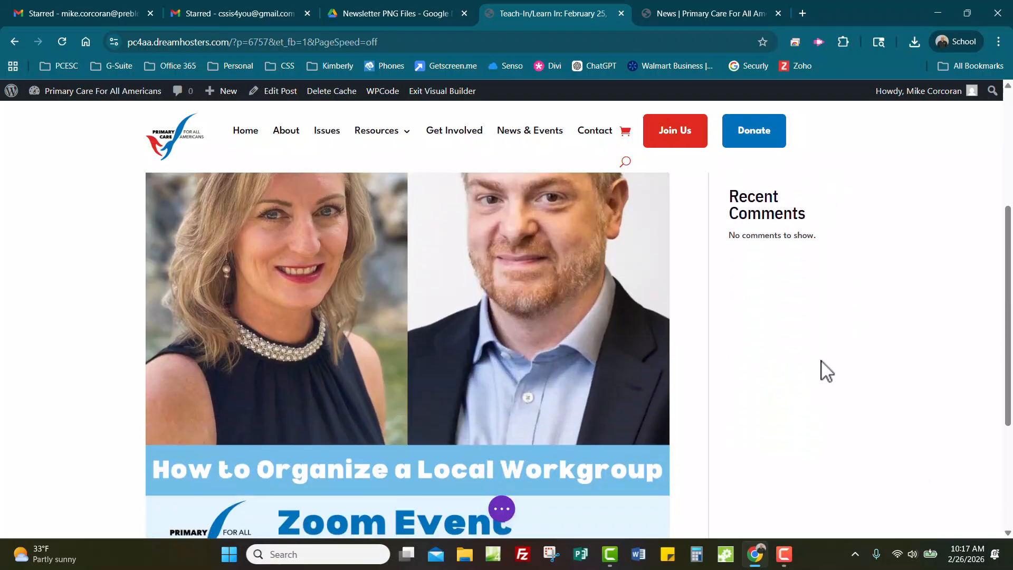
# Step: Review the poster in the Divi Builder layout, publish the post, and save the page
pyautogui.scroll(-1, 828, 376)
pyautogui.scroll(-1, 822, 370)
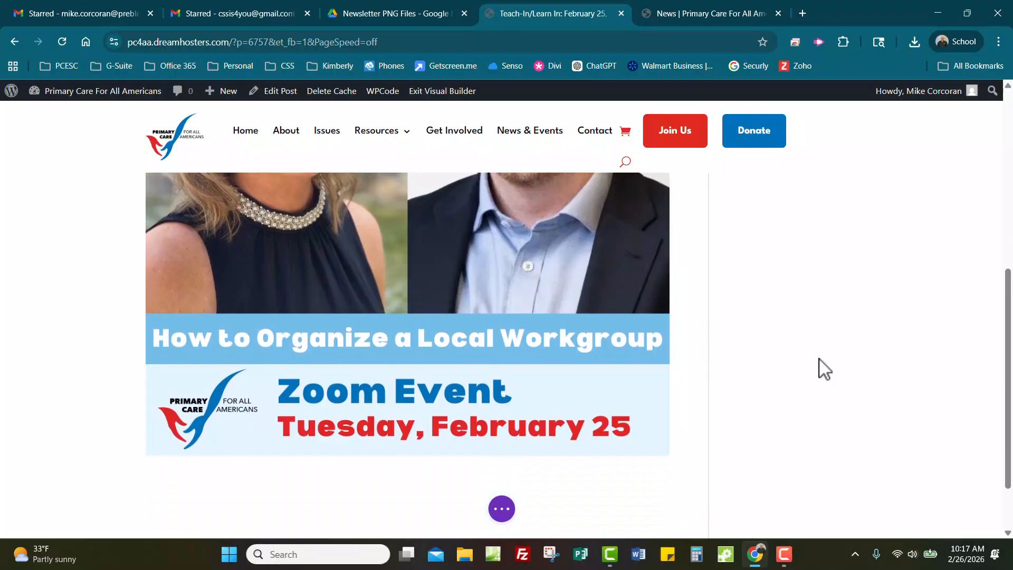
pyautogui.click(501, 509)
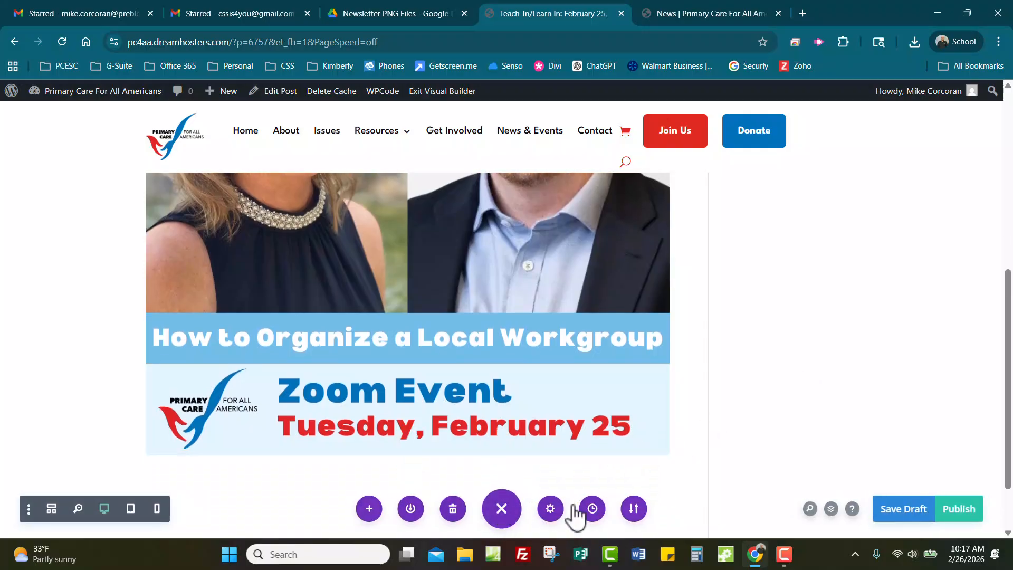
pyautogui.click(956, 509)
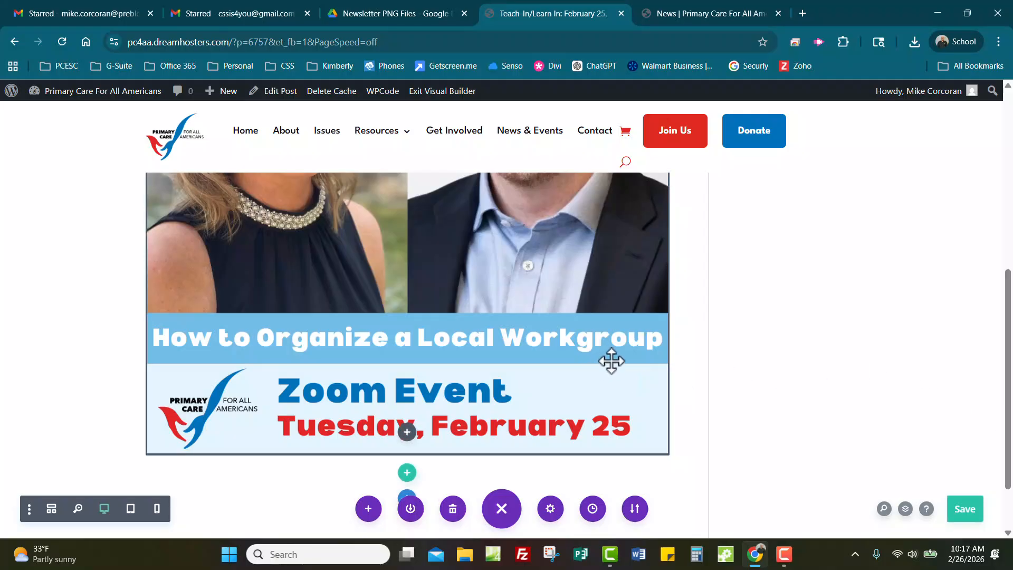
pyautogui.click(965, 515)
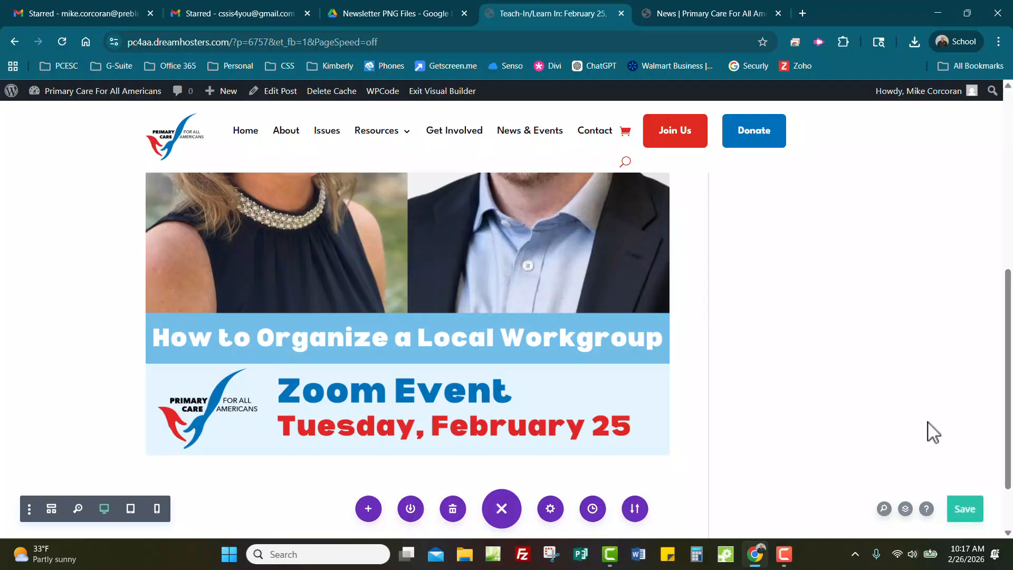
# Step: Reload the live News & Events page and check the February 25, 2025 card among the Teach-In/Learn-In posts
pyautogui.scroll(5, 916, 452)
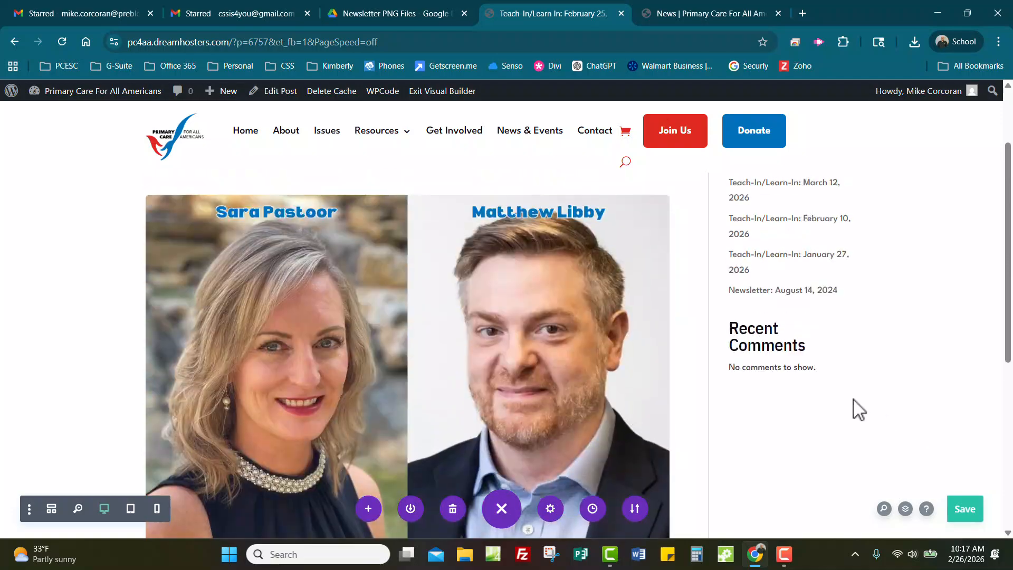
pyautogui.click(681, 15)
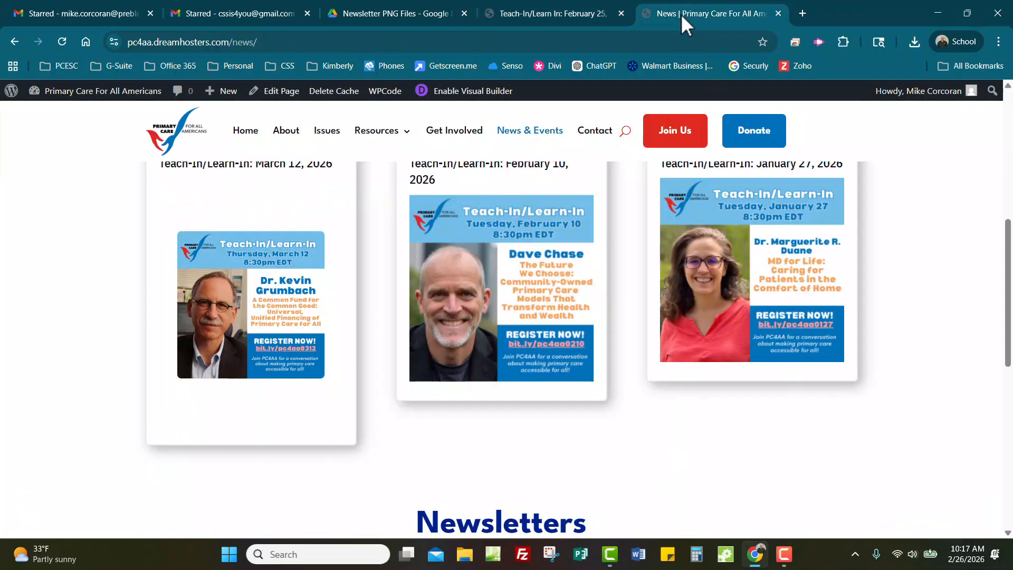
pyautogui.click(62, 42)
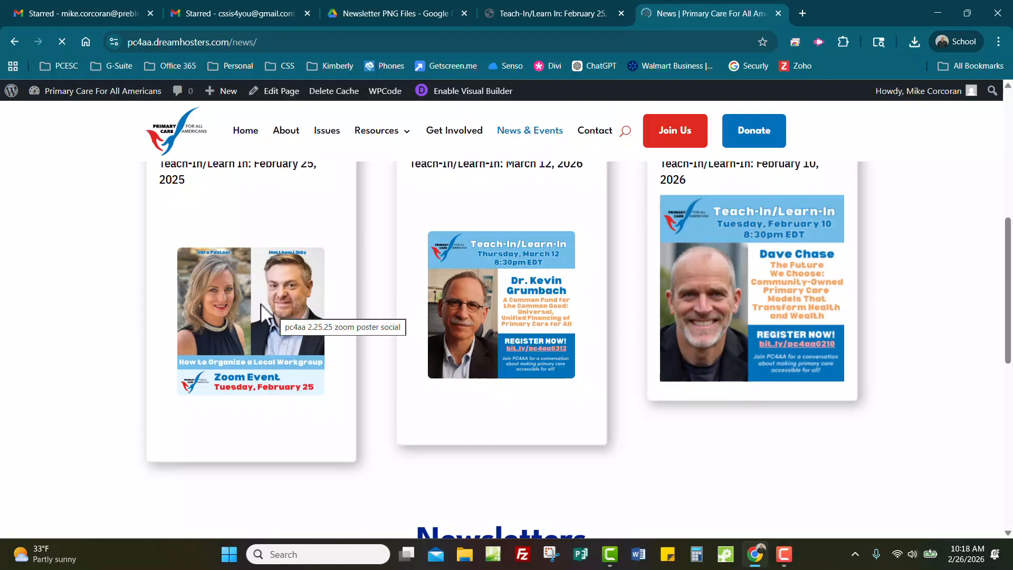
pyautogui.scroll(1, 251, 254)
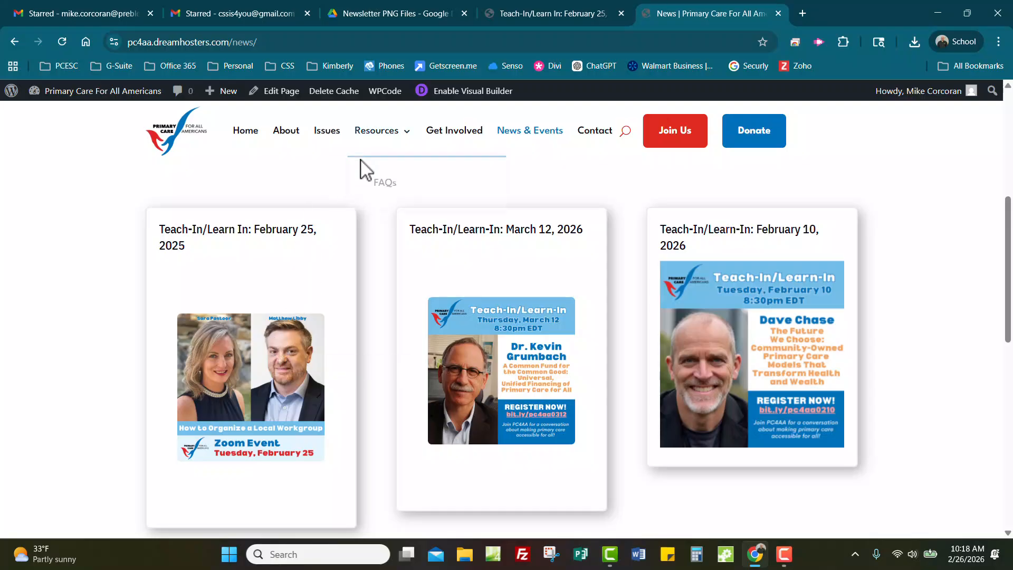
# Step: Quick-edit the February 25, 2025 Teach-In/Learn-In post in the Posts list, setting its publish date to February 25, 2025 at 12:00
pyautogui.click(525, 16)
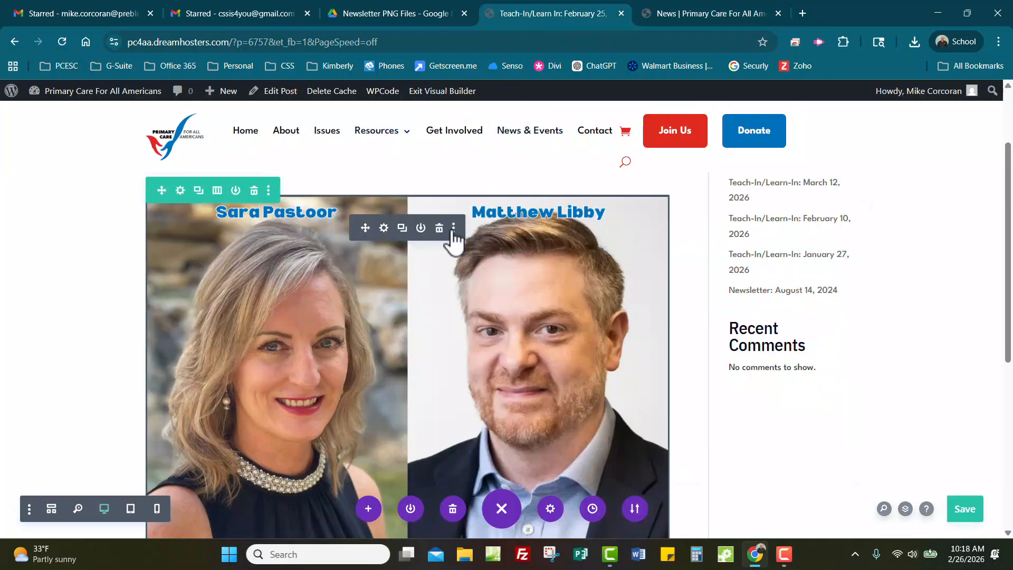
pyautogui.moveTo(62, 98)
pyautogui.click(58, 132)
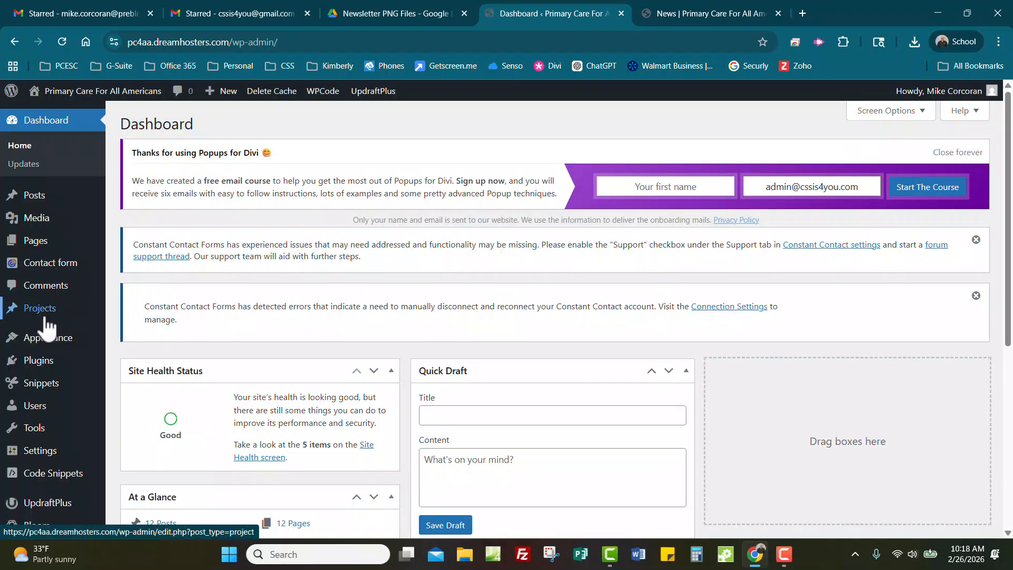
pyautogui.click(138, 200)
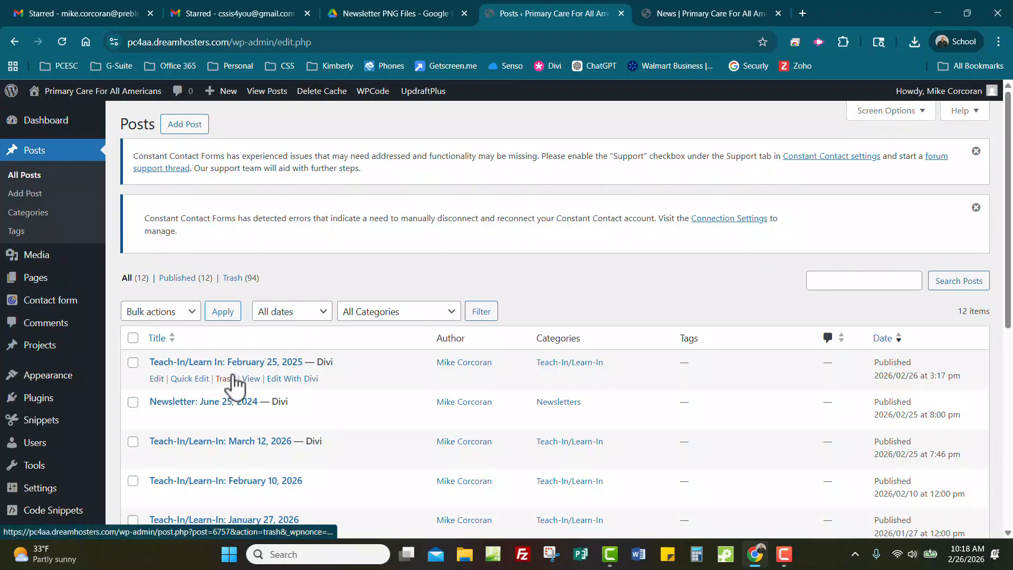
pyautogui.click(190, 378)
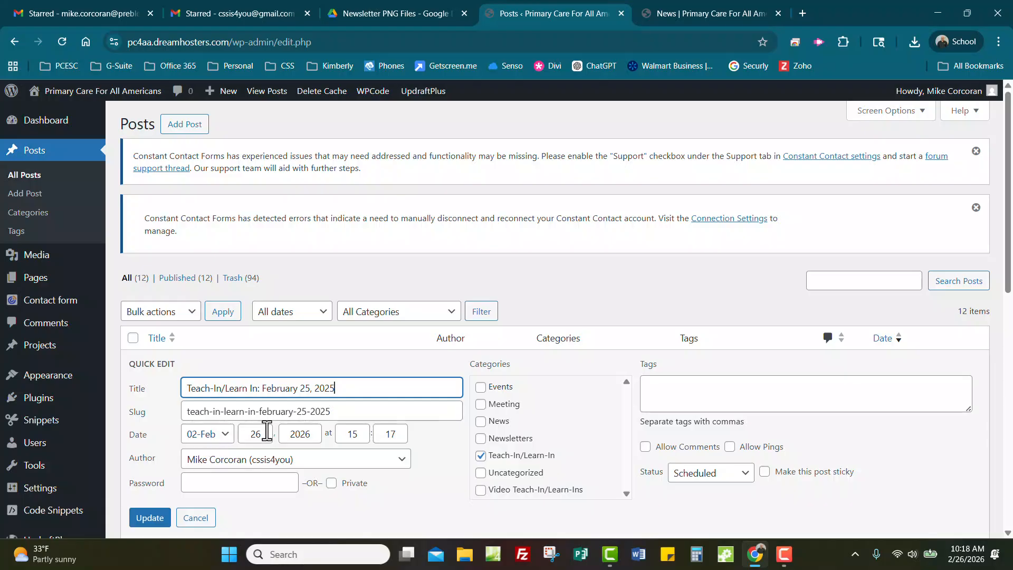
pyautogui.moveTo(267, 431); pyautogui.dragTo(241, 433)
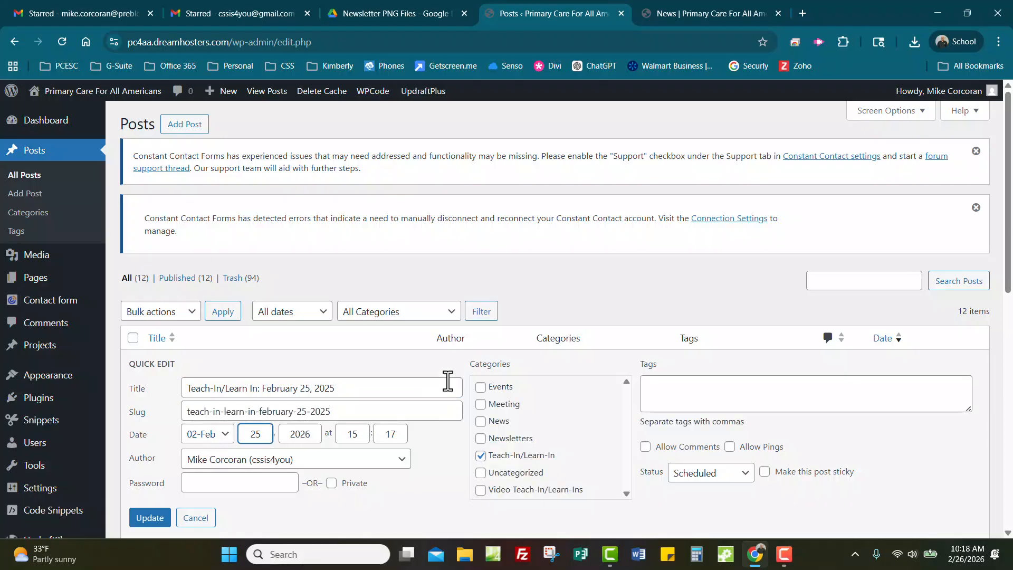
pyautogui.moveTo(323, 438); pyautogui.dragTo(274, 439)
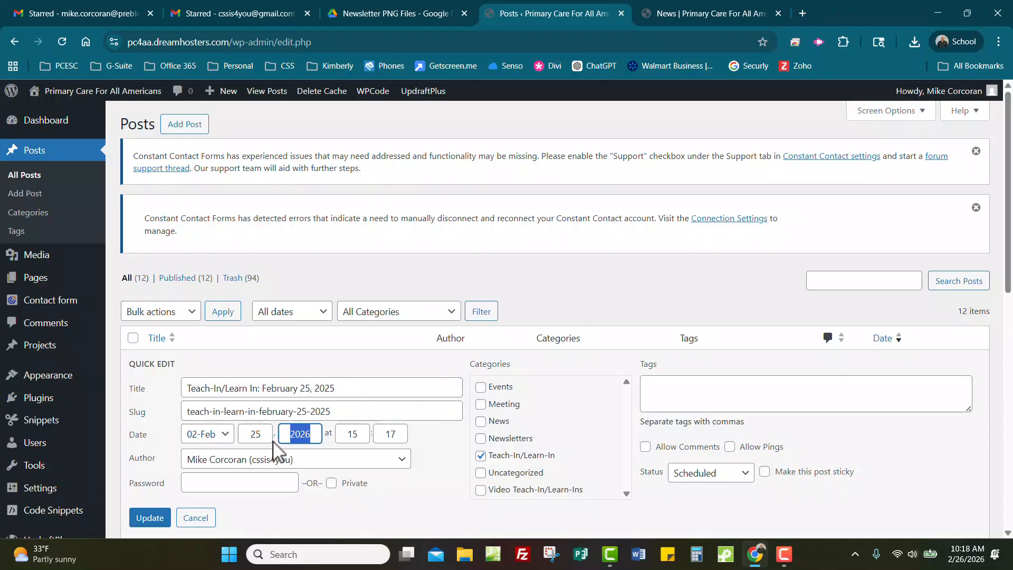
pyautogui.write('2')
pyautogui.press('Tab')
pyautogui.write('12')
pyautogui.press('Tab')
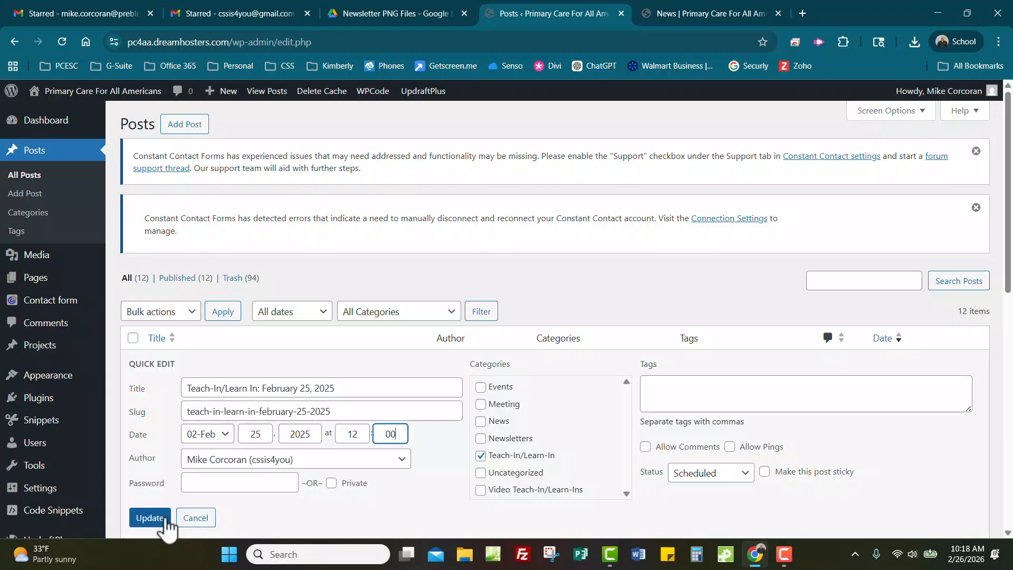
pyautogui.click(144, 519)
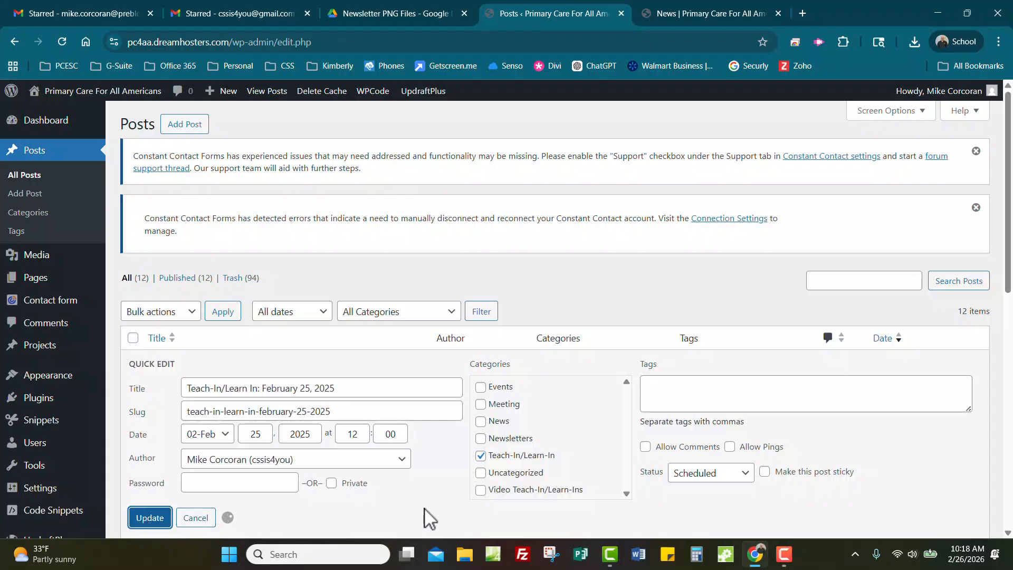
# Step: Check the order of the Teach-In/Learn-In cards on the live News & Events page
pyautogui.click(696, 16)
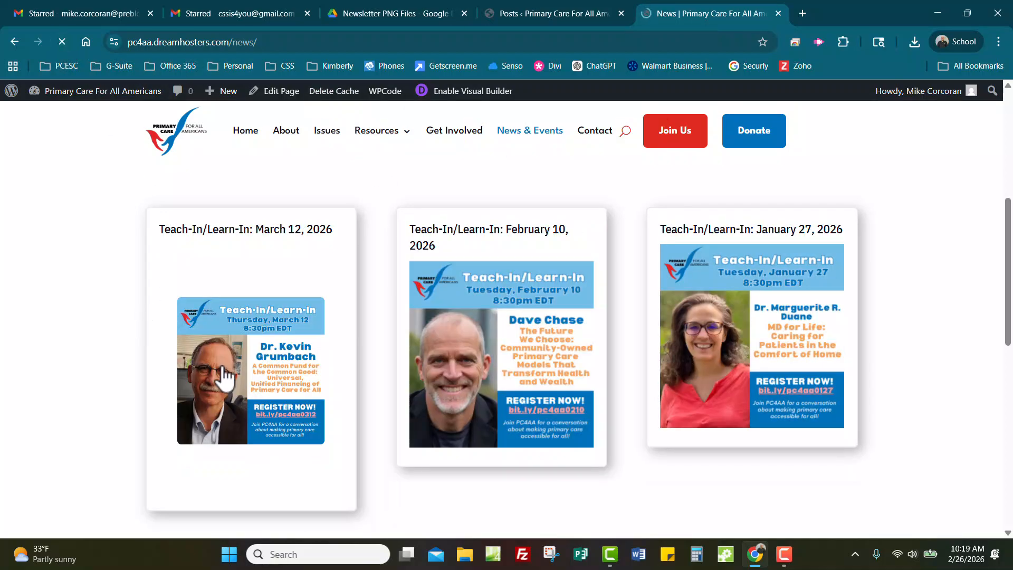
pyautogui.scroll(-1, 395, 376)
pyautogui.scroll(-3, 394, 376)
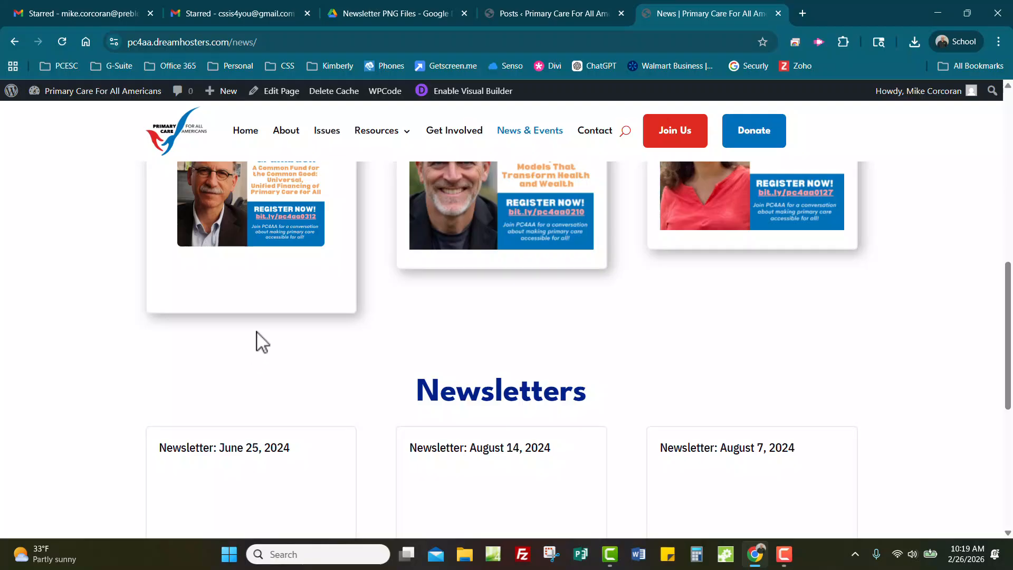
pyautogui.scroll(4, 518, 345)
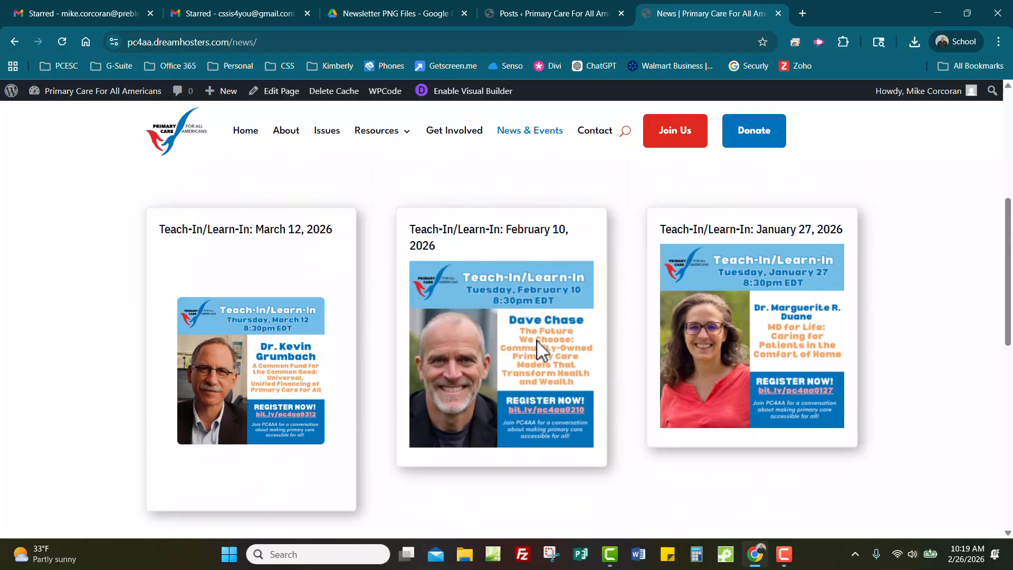
# Step: Reload the Posts list, duplicate its browser tab, and open the Media Library in the duplicate
pyautogui.click(545, 20)
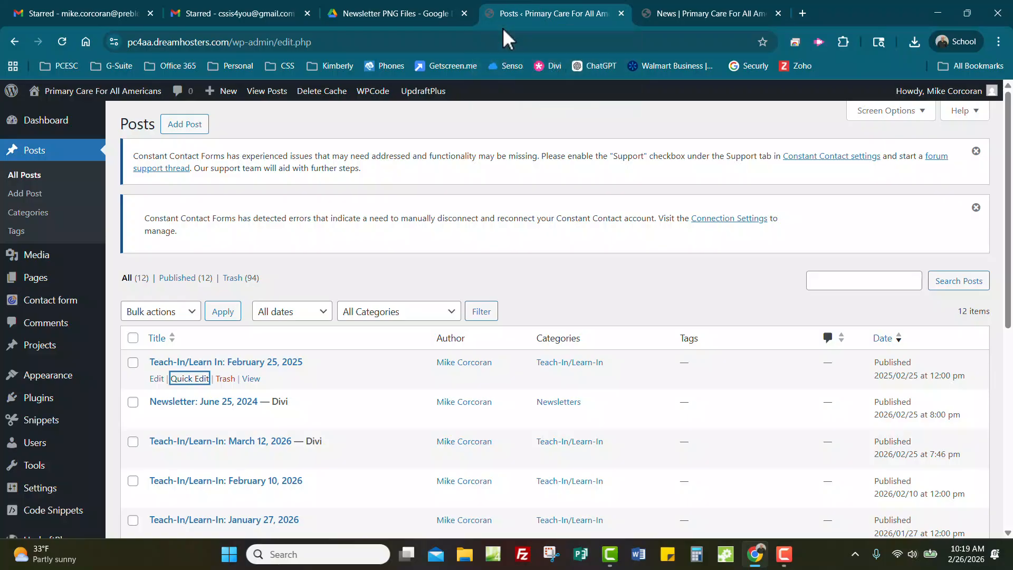
pyautogui.rightClick(520, 18)
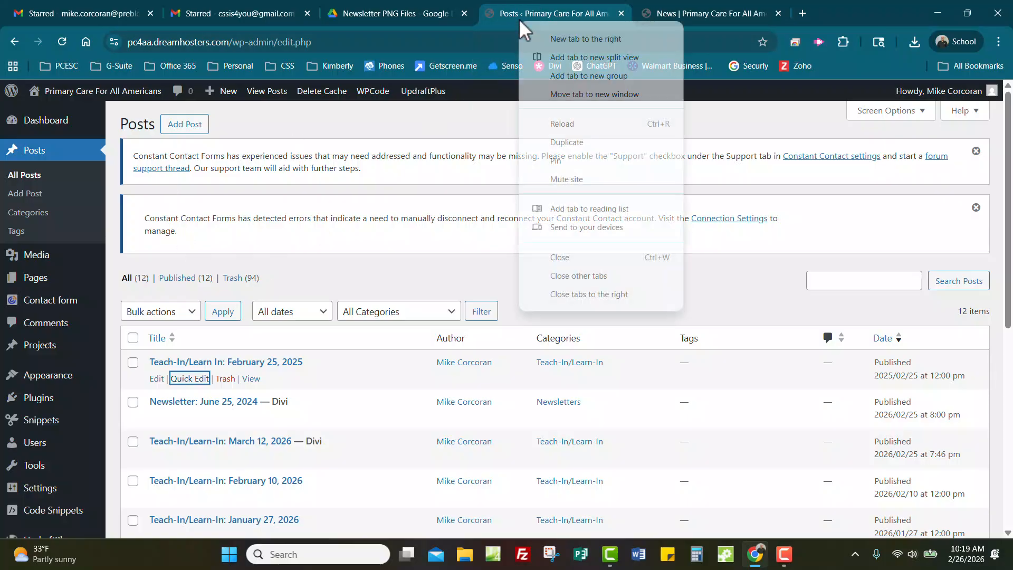
pyautogui.click(679, 124)
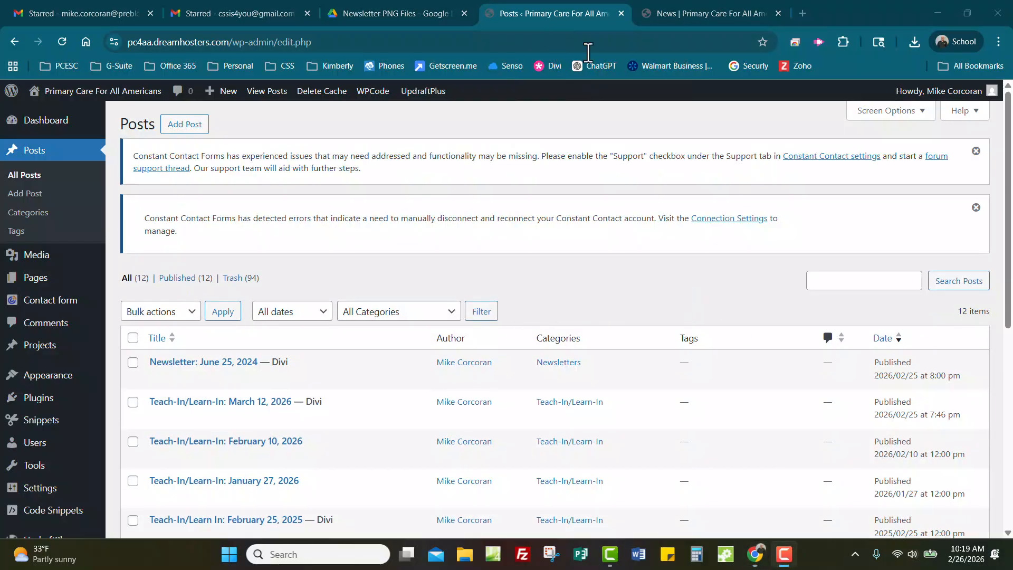
pyautogui.rightClick(534, 12)
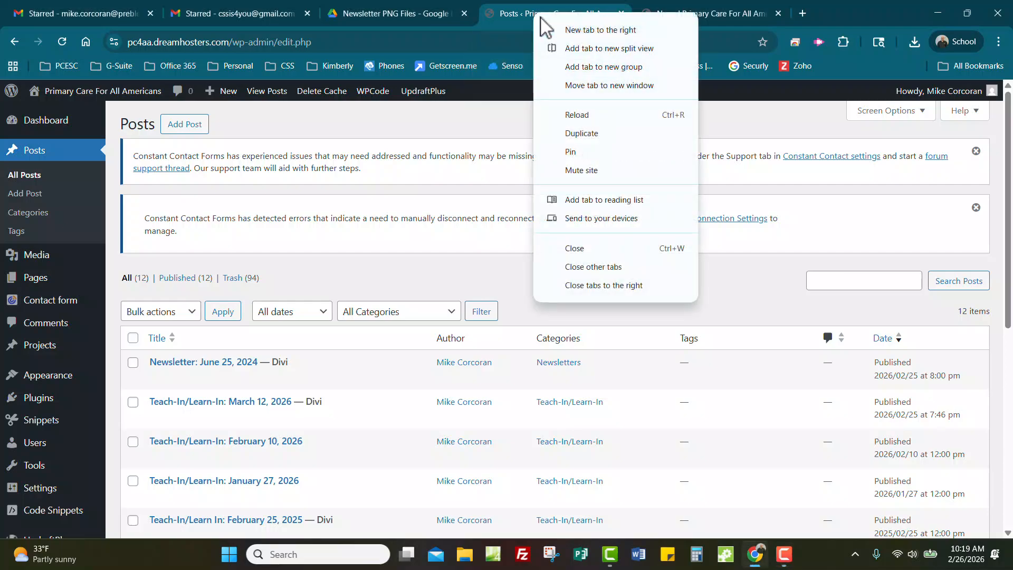
pyautogui.click(599, 134)
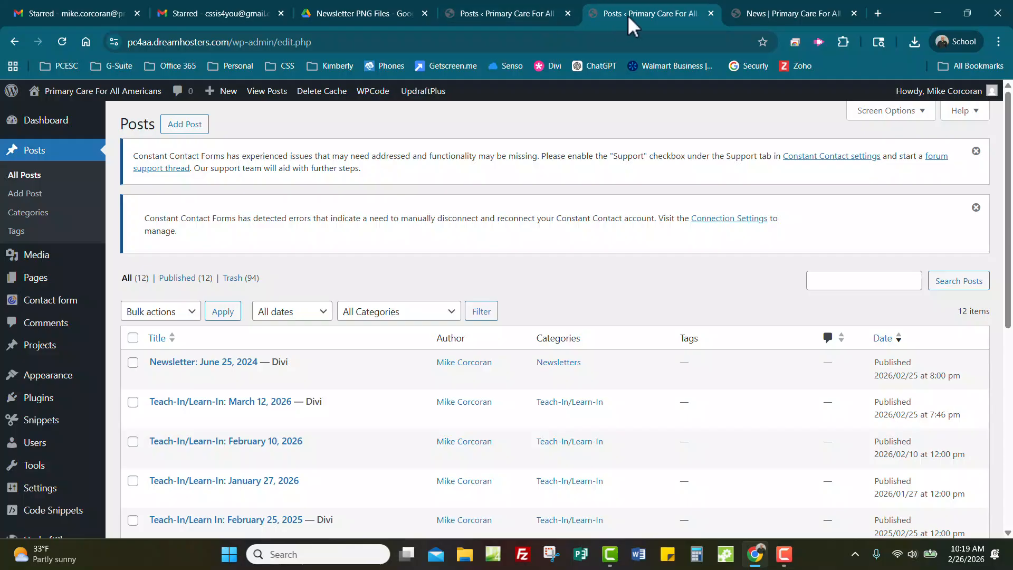
pyautogui.moveTo(38, 259)
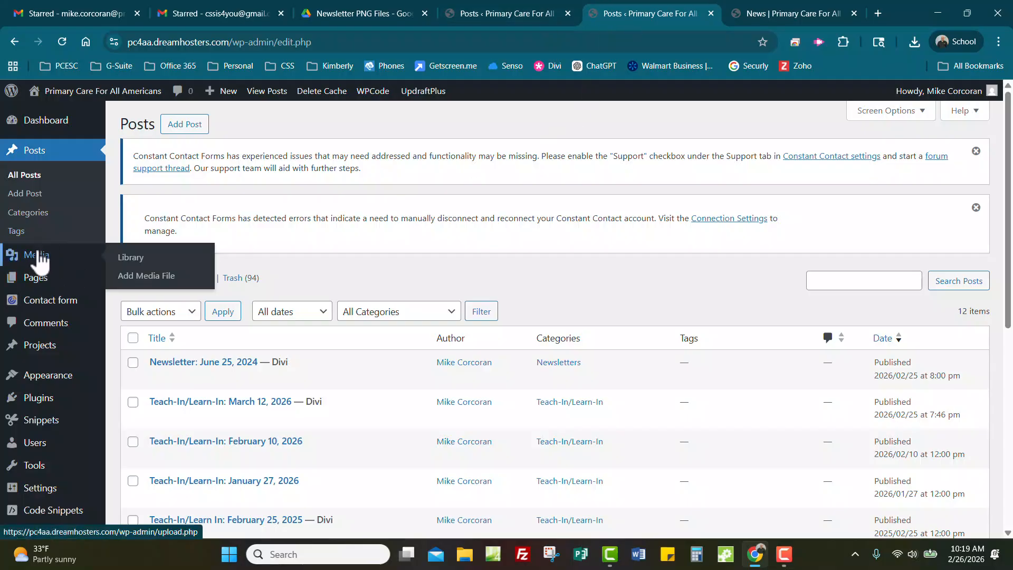
pyautogui.click(132, 258)
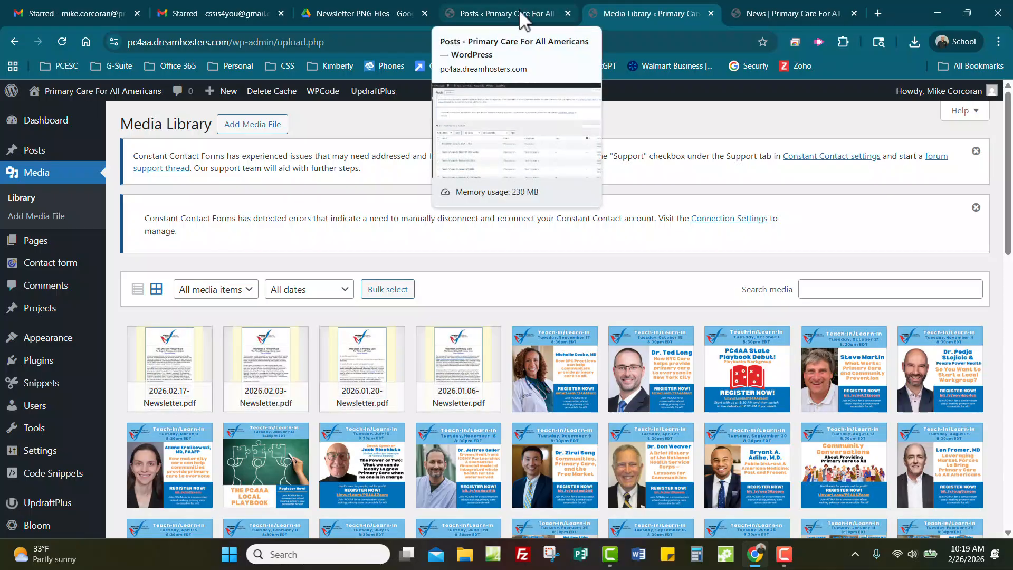
# Step: Find the December 10 Teach-In/Learn-In poster in the Media Library and examine its file name and event details
pyautogui.click(518, 9)
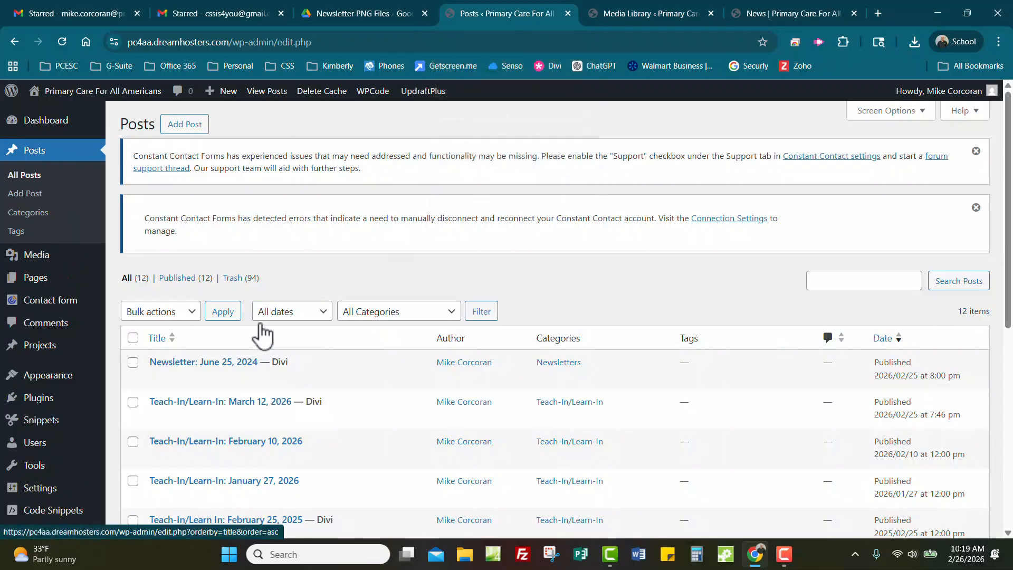
pyautogui.click(624, 11)
pyautogui.scroll(-5, 436, 267)
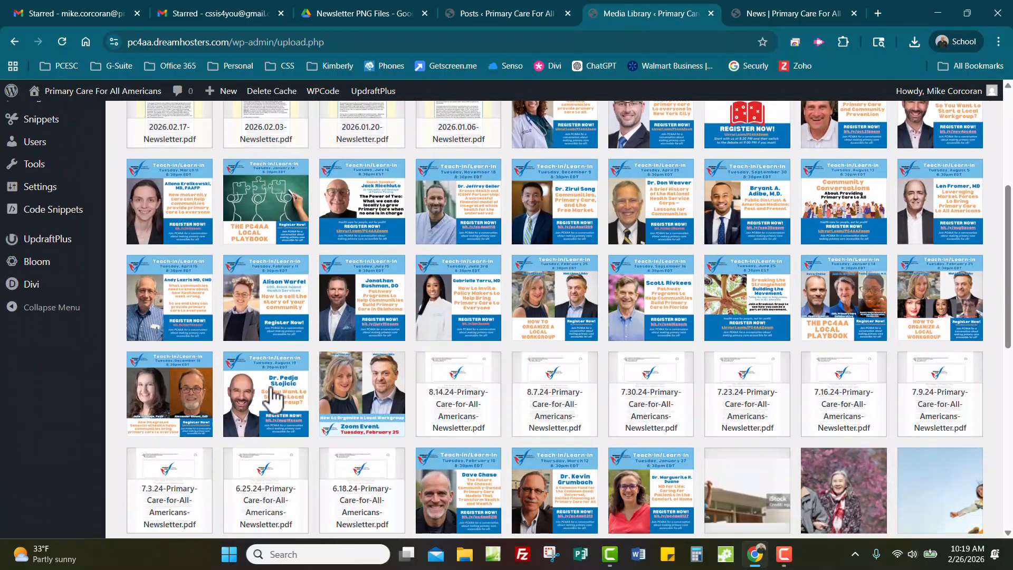
pyautogui.click(166, 396)
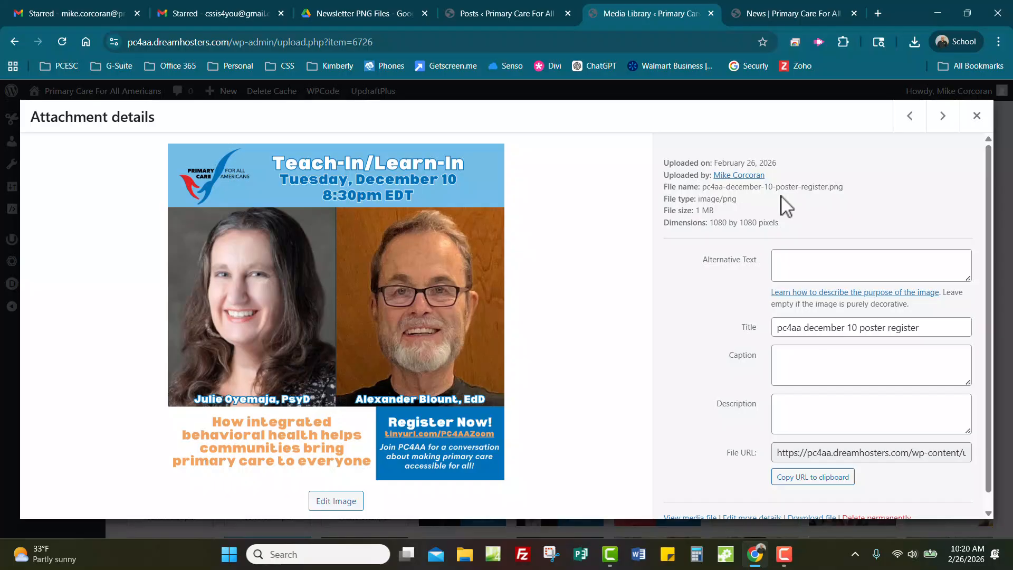
pyautogui.click(977, 119)
# Step: Add a new post titled "Teach-In/Learn-In: December 10, 2025"
pyautogui.click(493, 14)
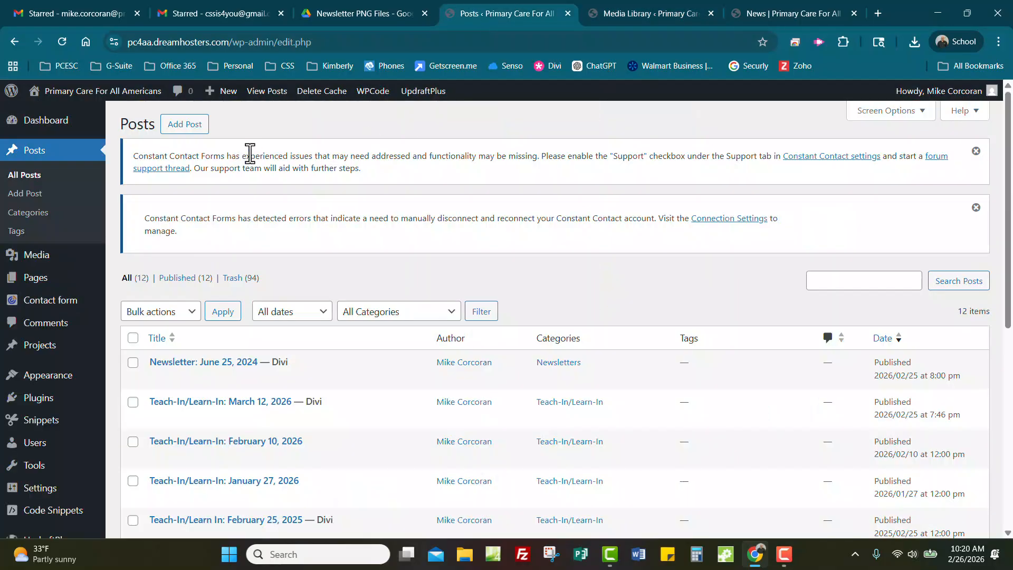
pyautogui.click(183, 125)
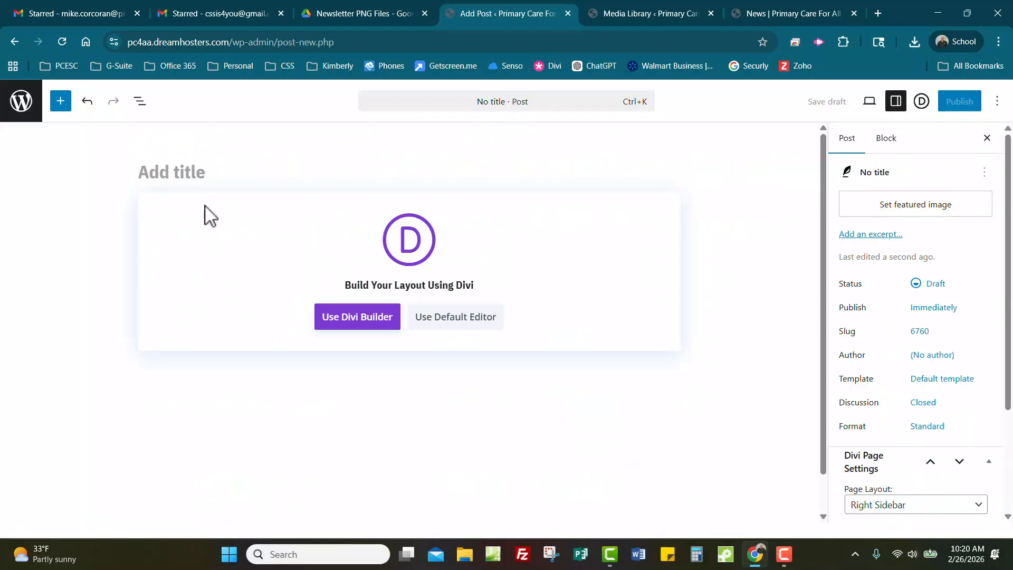
pyautogui.write('Teach')
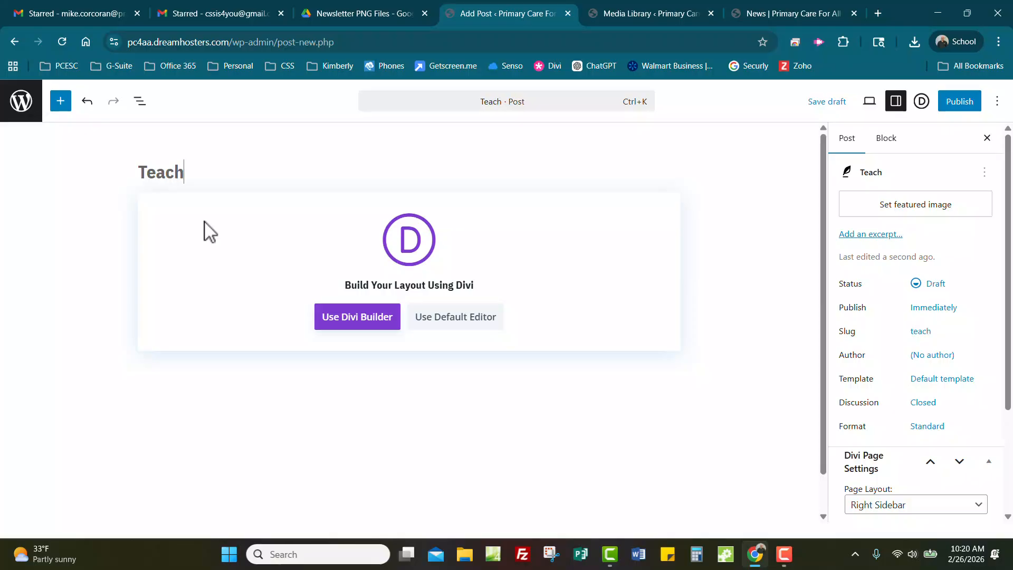
pyautogui.write('-In/Lear')
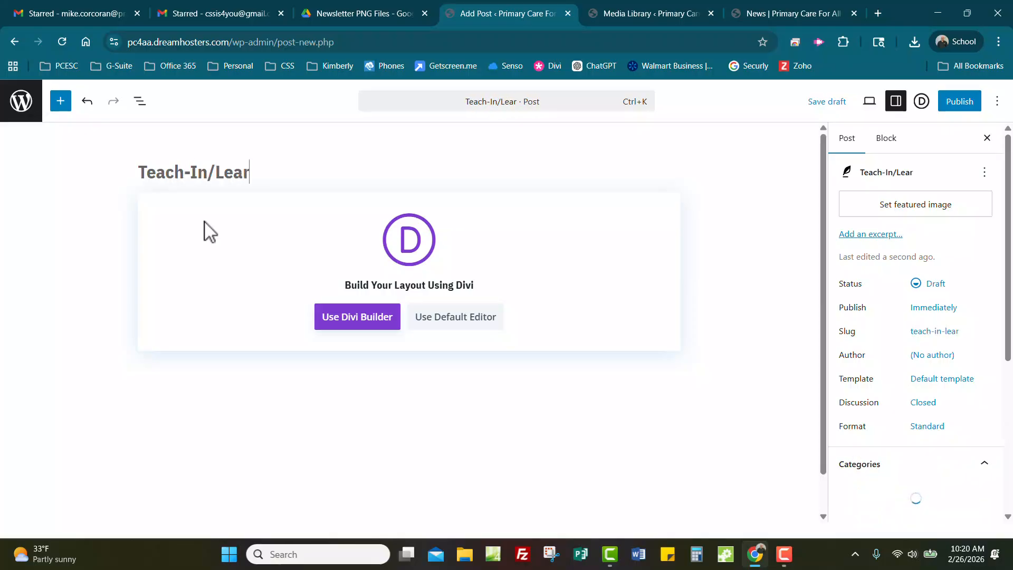
pyautogui.write('n-In')
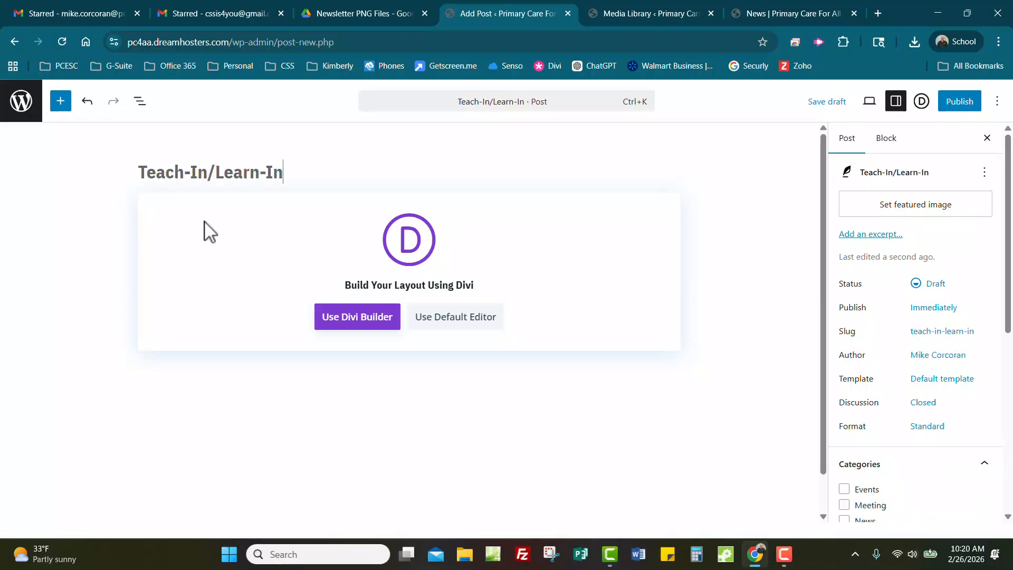
pyautogui.write(': December')
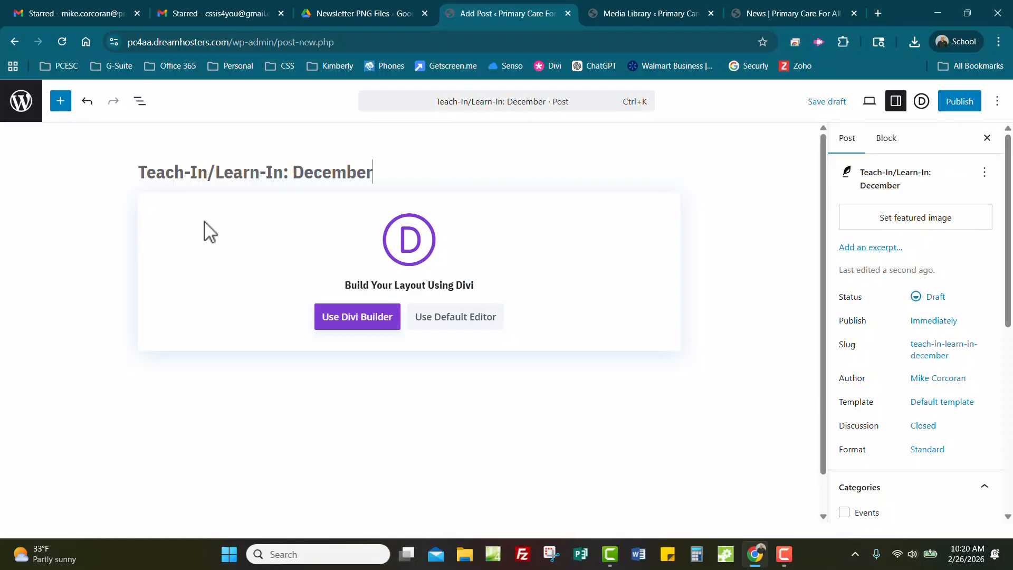
pyautogui.write(',')
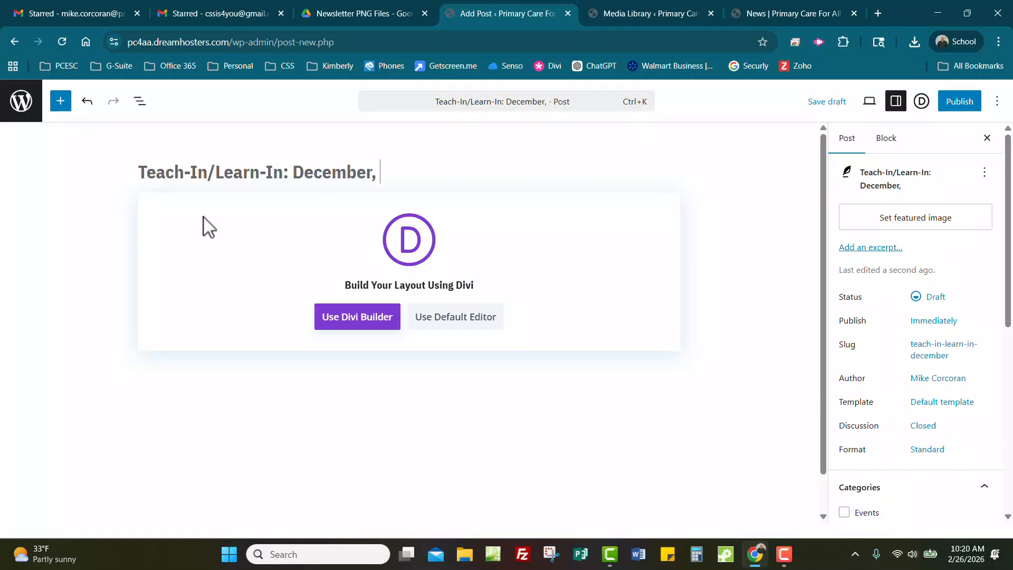
pyautogui.press('BackSpace')
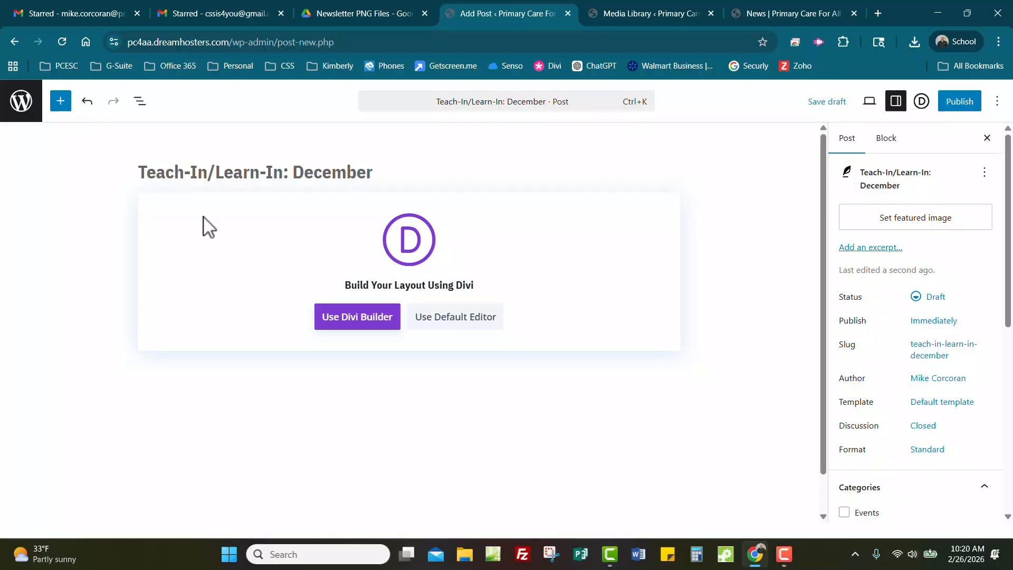
pyautogui.write('10,')
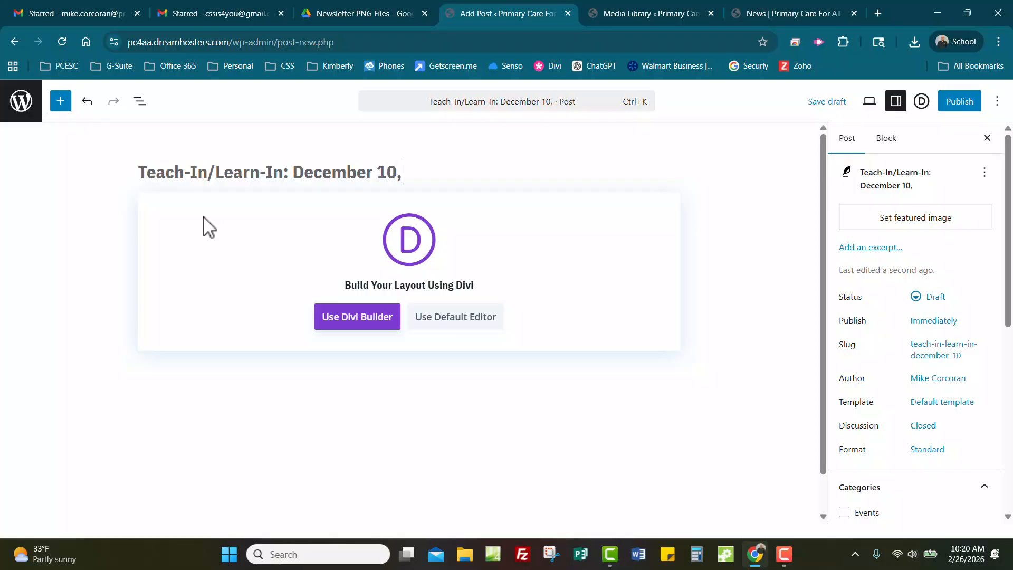
pyautogui.write(' 2025')
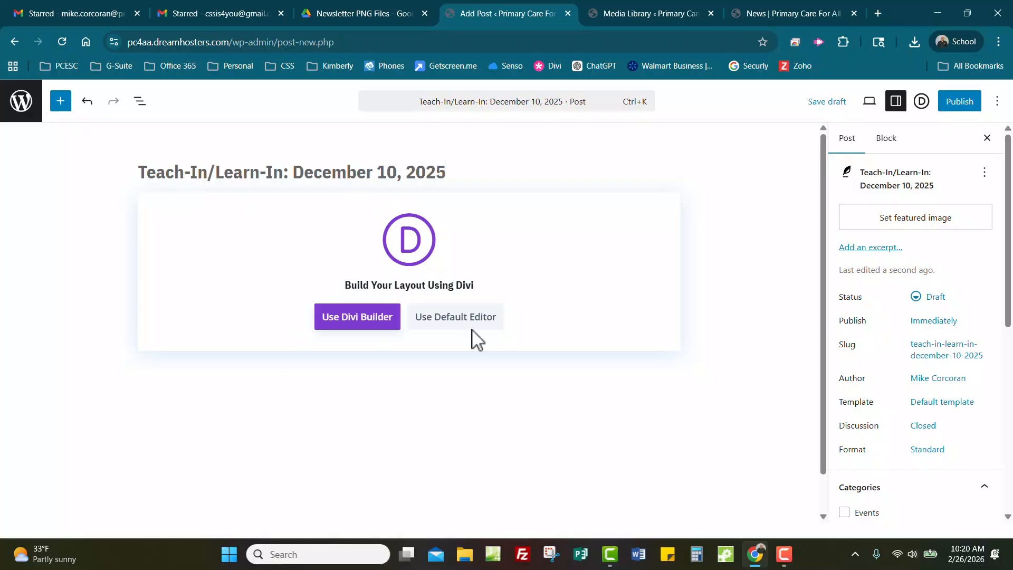
# Step: Assign the December 10 post to the Teach-In/Learn-In category and start building it with Divi Builder
pyautogui.scroll(-2, 895, 411)
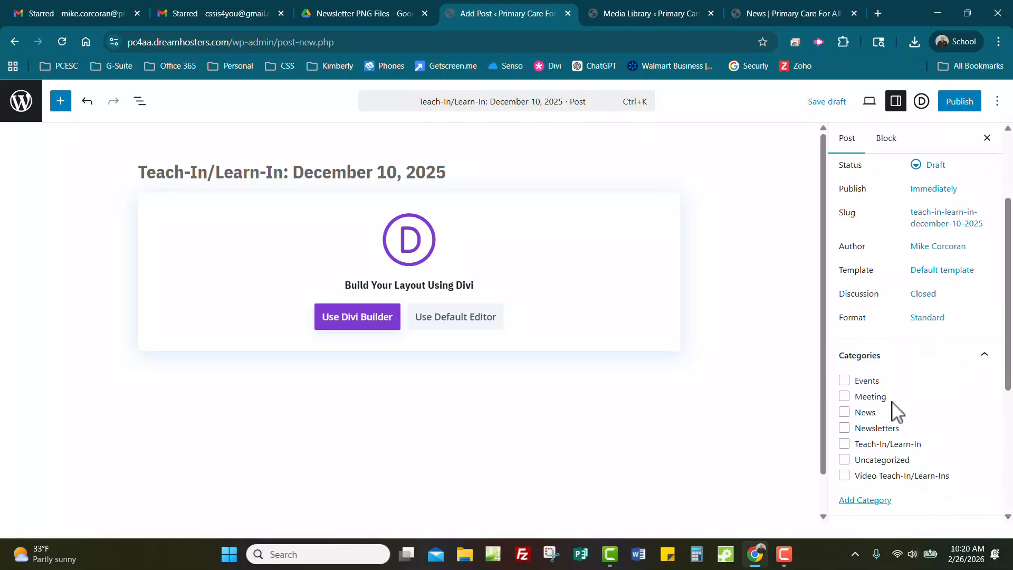
pyautogui.click(844, 443)
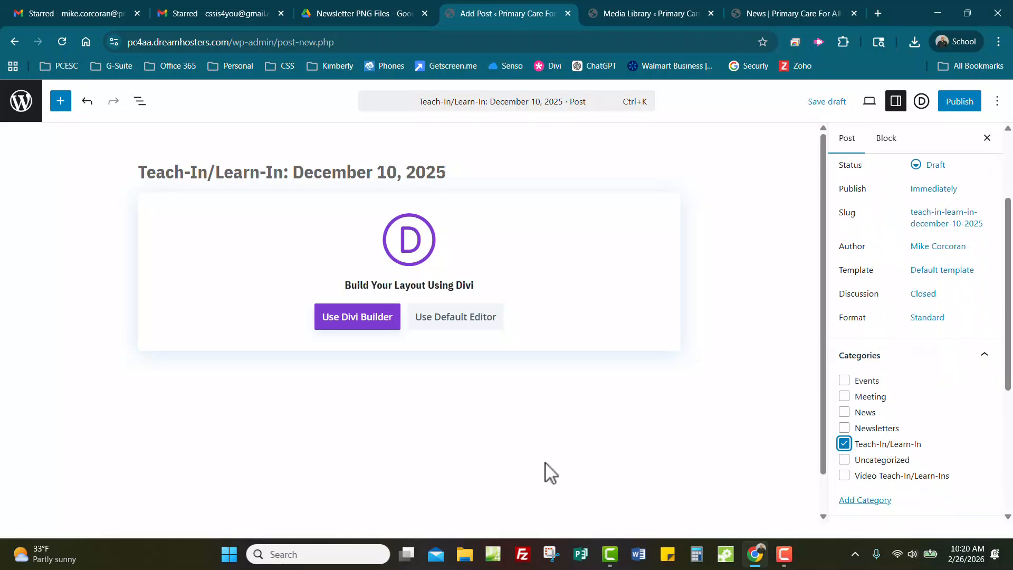
pyautogui.click(352, 316)
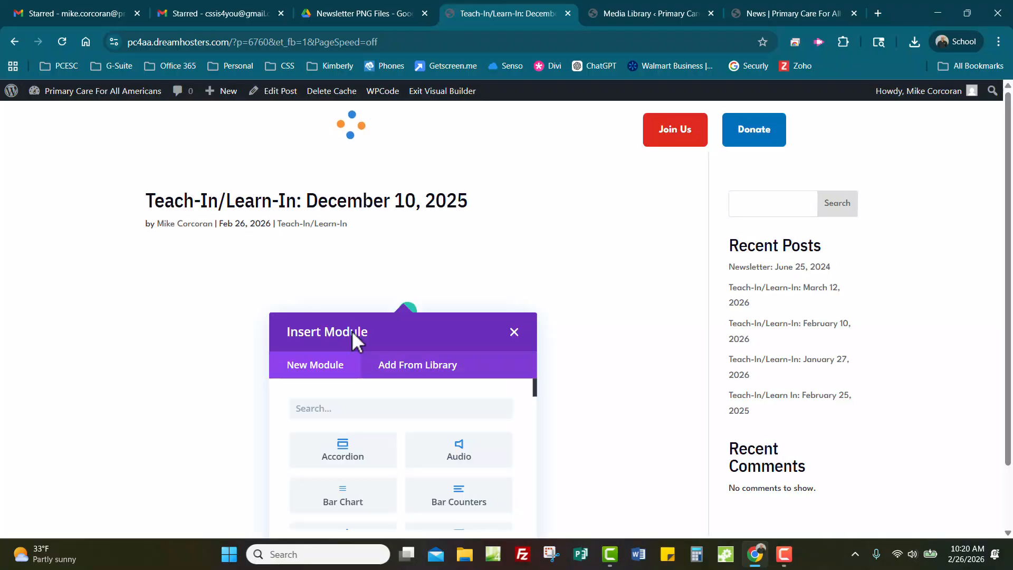
# Step: Find the Image module by searching for "image" and insert it into the post layout
pyautogui.click(350, 340)
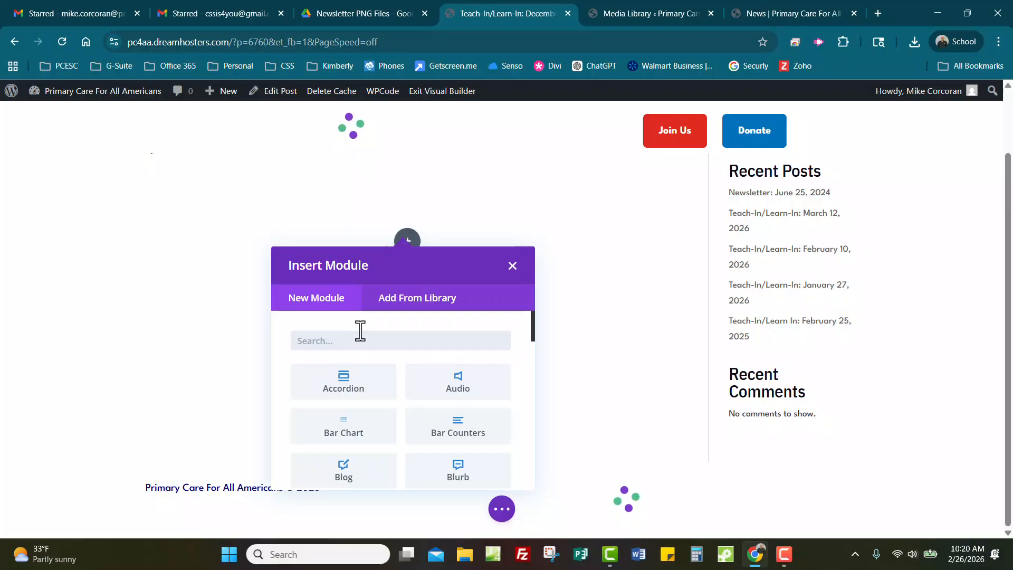
pyautogui.write('iam')
pyautogui.press('BackSpace')
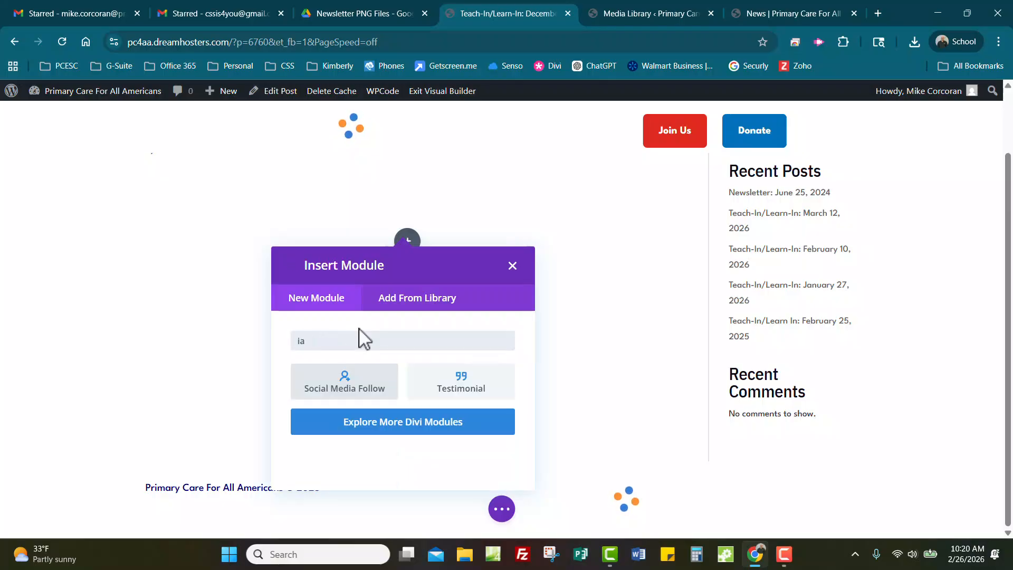
pyautogui.press('BackSpace')
pyautogui.write('mage')
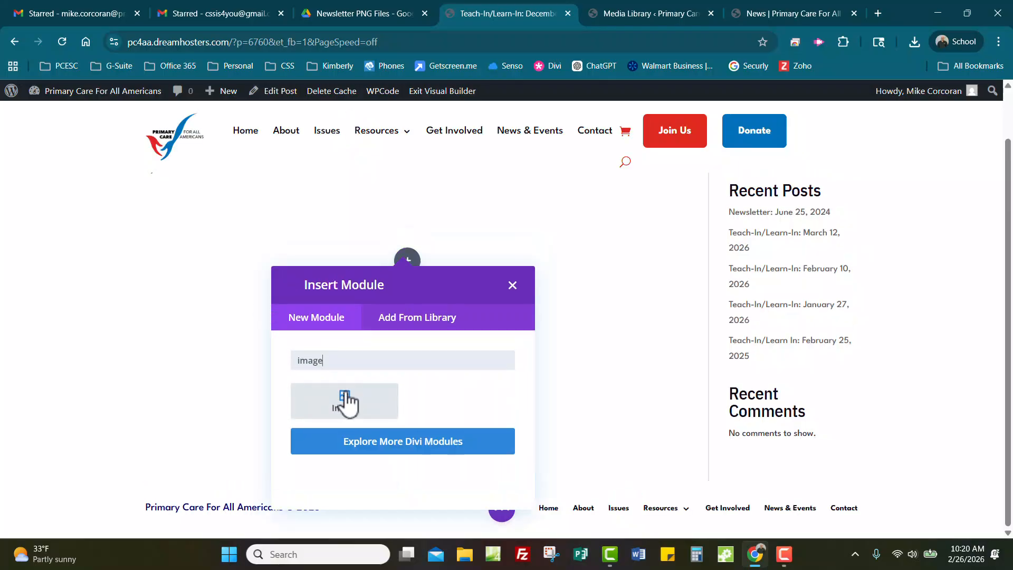
pyautogui.click(344, 382)
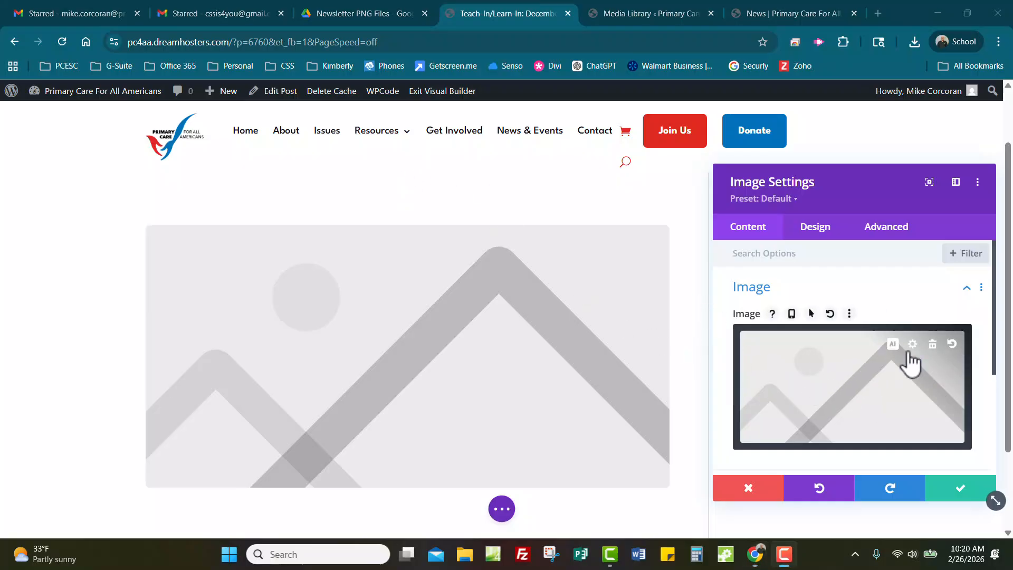
# Step: Replace the placeholder image with the Tuesday, December 10 Teach-In/Learn-In poster from the Media Library
pyautogui.click(914, 348)
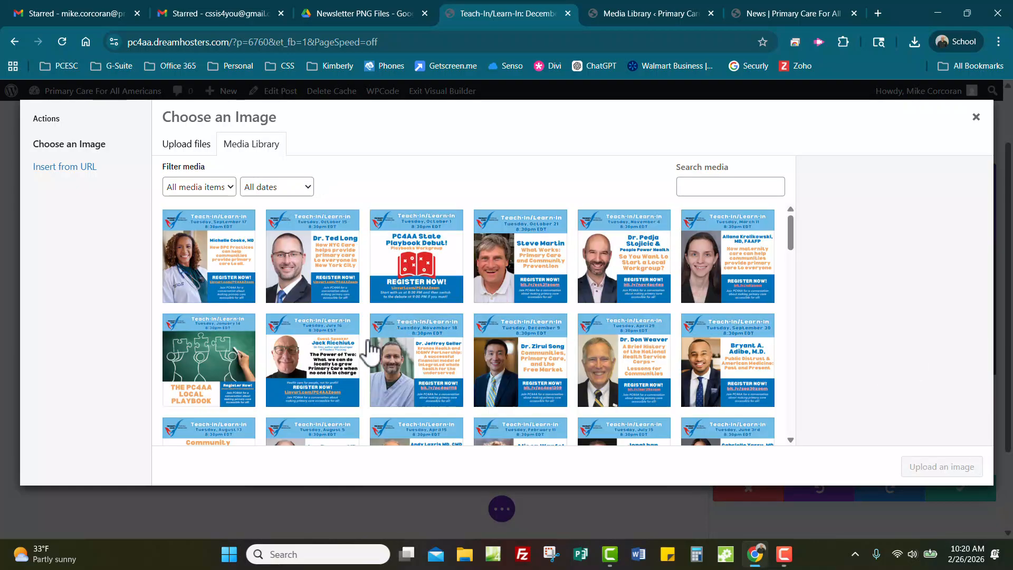
pyautogui.scroll(-3, 334, 348)
pyautogui.scroll(-1, 333, 348)
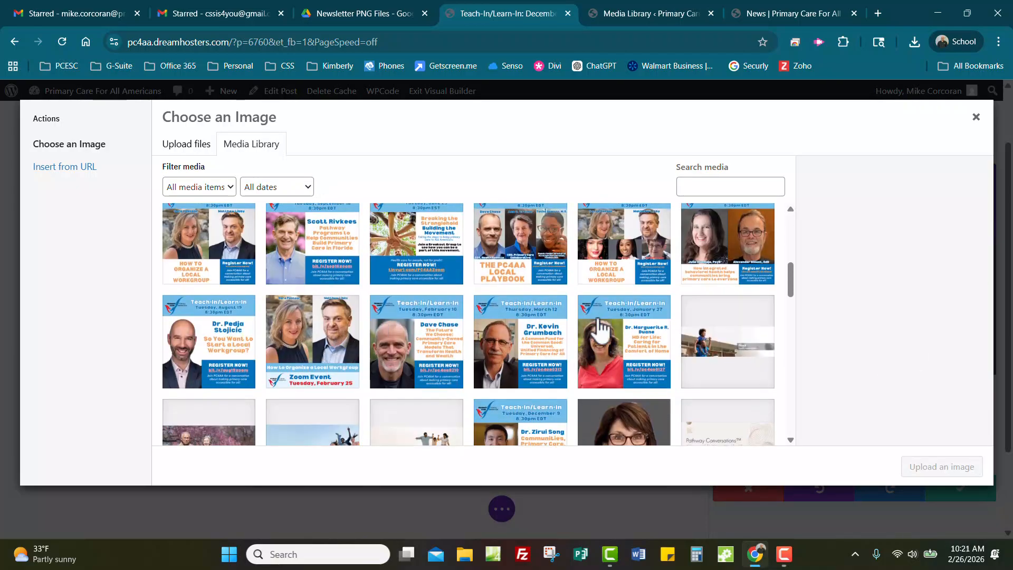
pyautogui.click(705, 252)
pyautogui.click(929, 468)
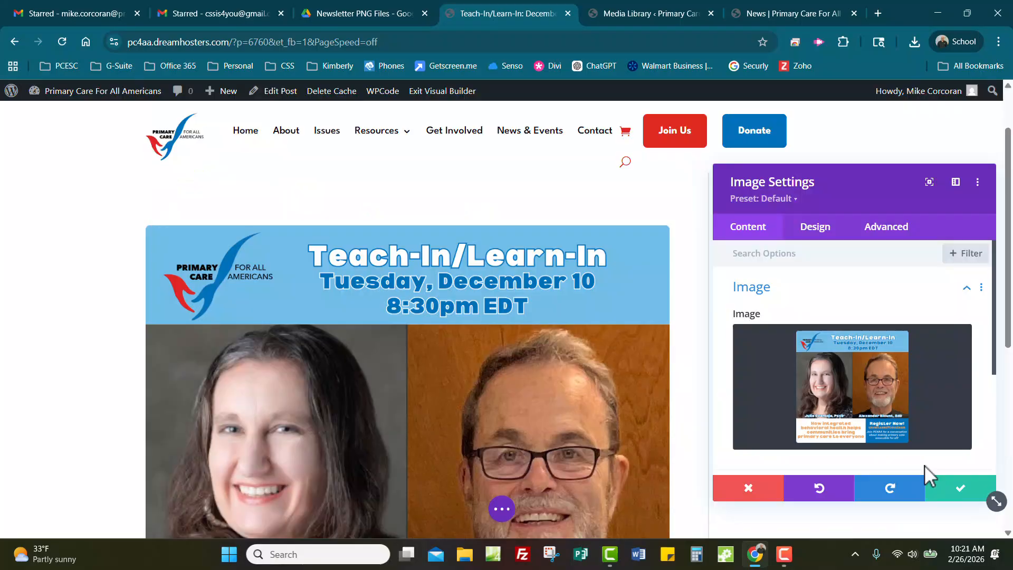
# Step: Check the poster's link options without adding a link, and save the image module settings
pyautogui.scroll(-3, 806, 323)
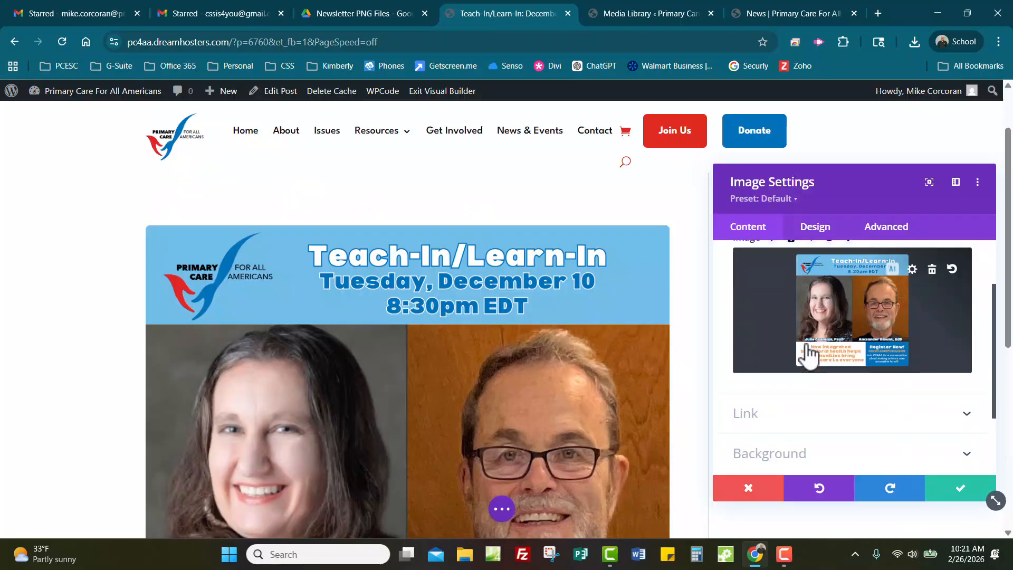
pyautogui.click(767, 315)
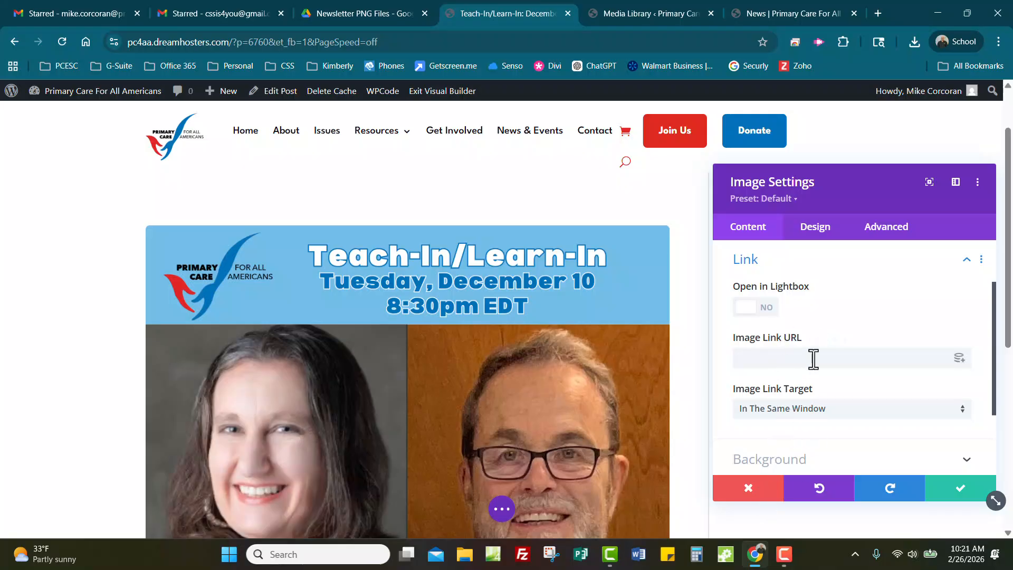
pyautogui.scroll(2, 813, 358)
pyautogui.click(765, 293)
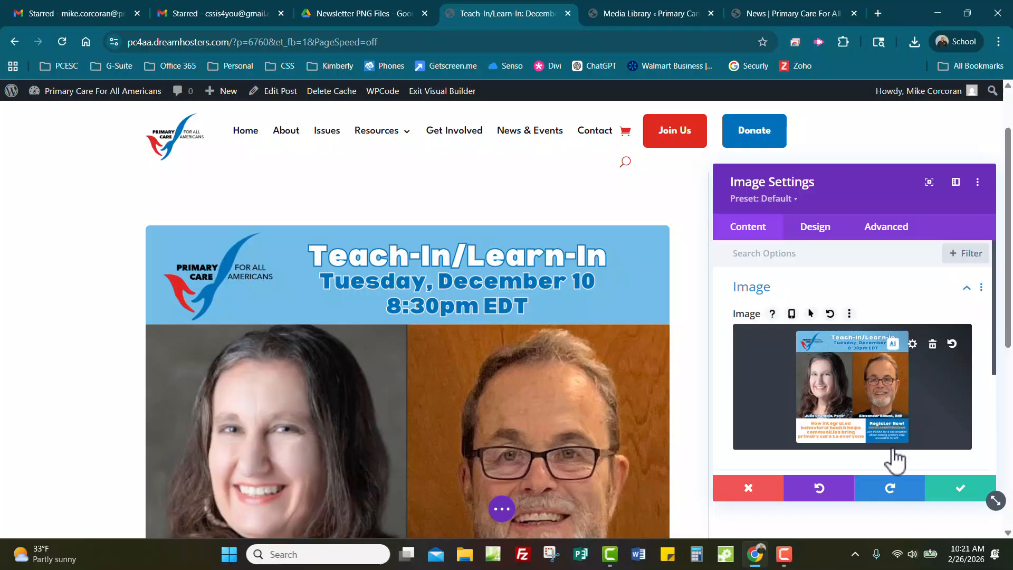
pyautogui.click(957, 490)
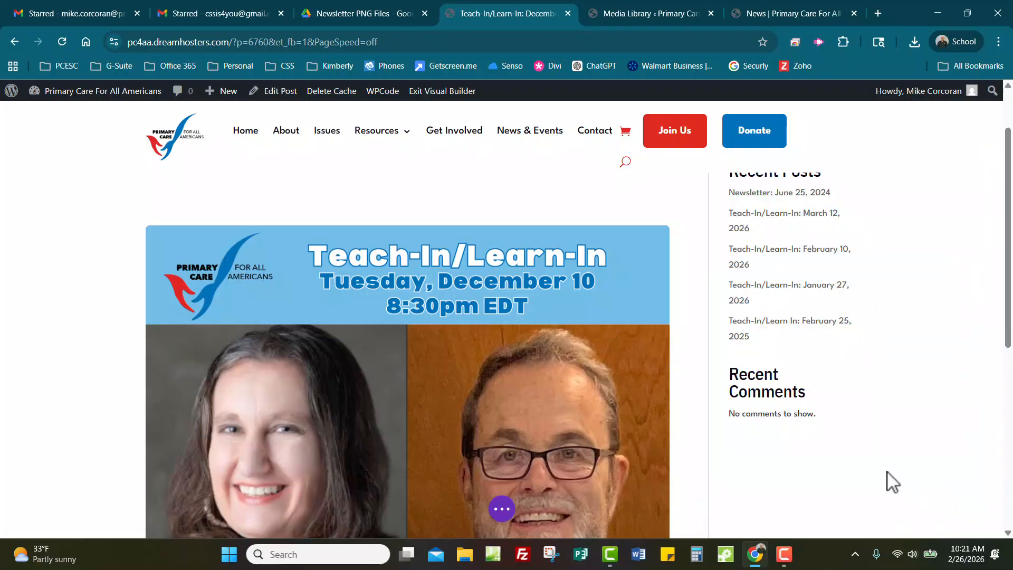
# Step: Publish the December 10 post from the Divi Builder and look over its page
pyautogui.scroll(-4, 753, 470)
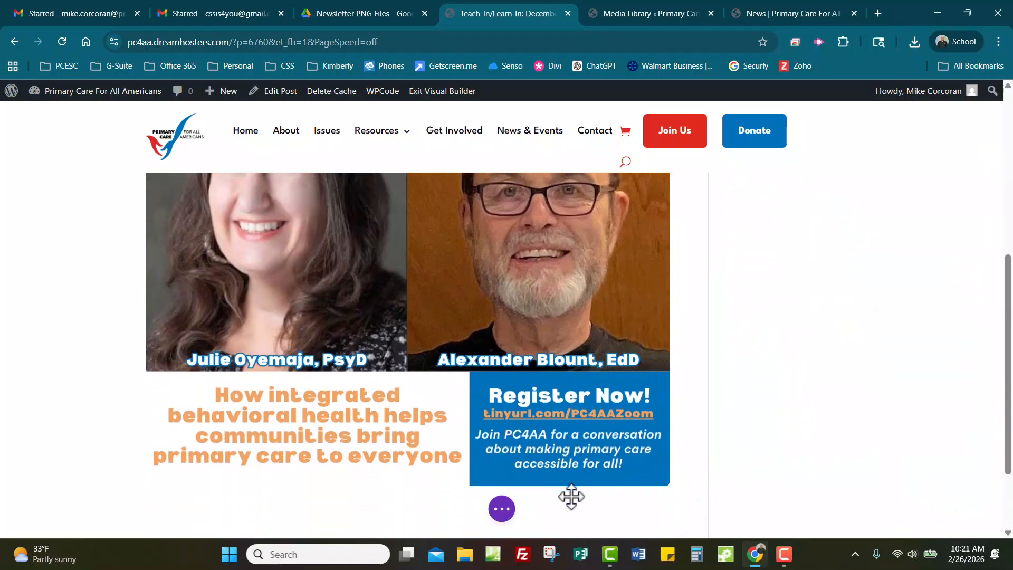
pyautogui.click(501, 509)
pyautogui.click(957, 508)
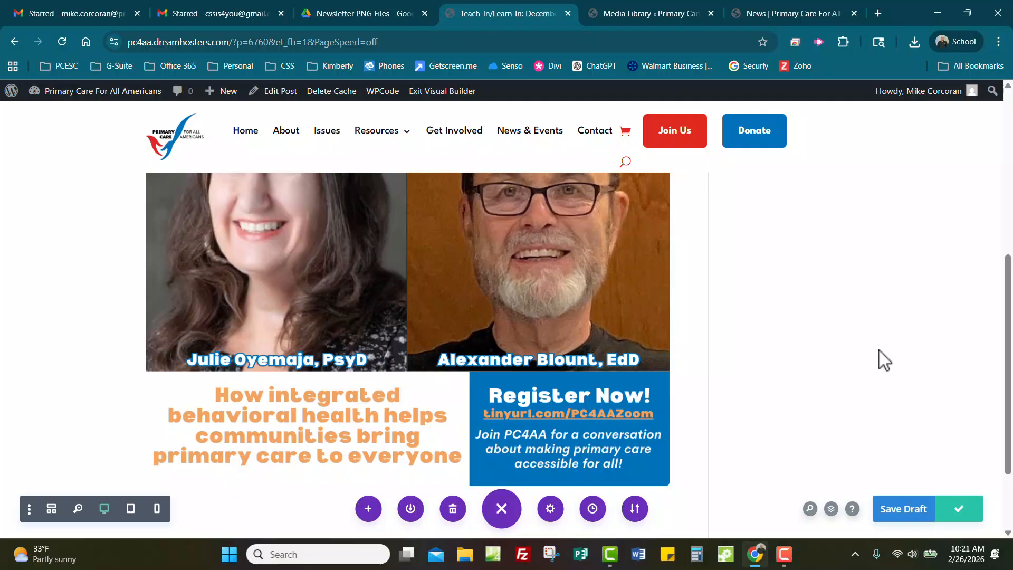
pyautogui.scroll(6, 858, 322)
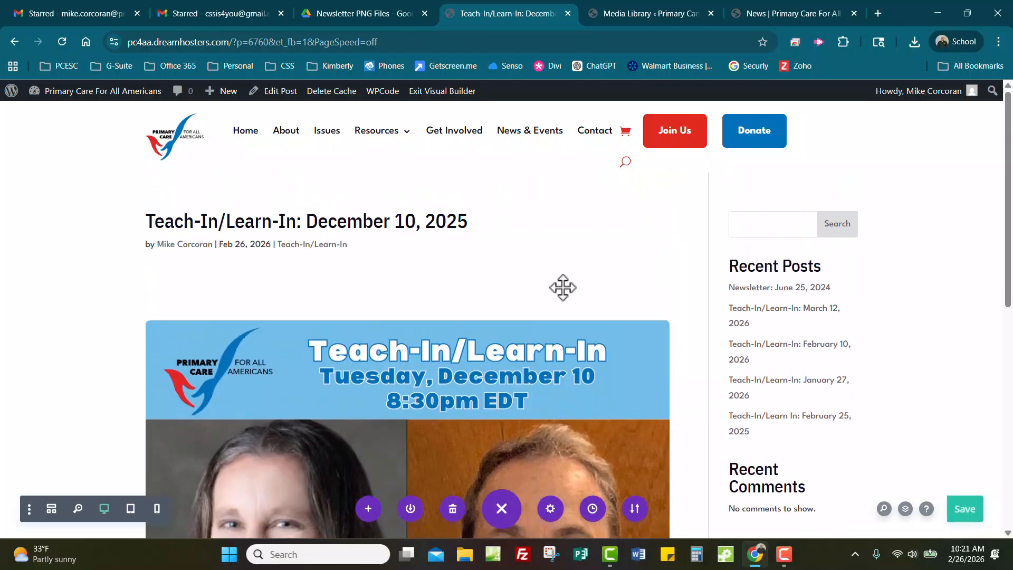
# Step: Return to the WordPress dashboard and open the list of all posts
pyautogui.moveTo(74, 95)
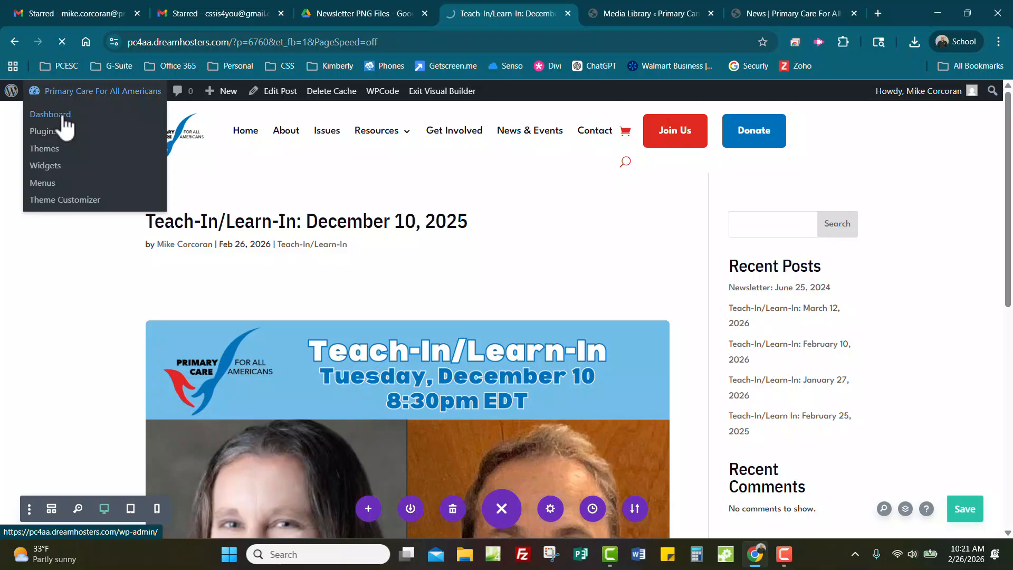
pyautogui.click(35, 118)
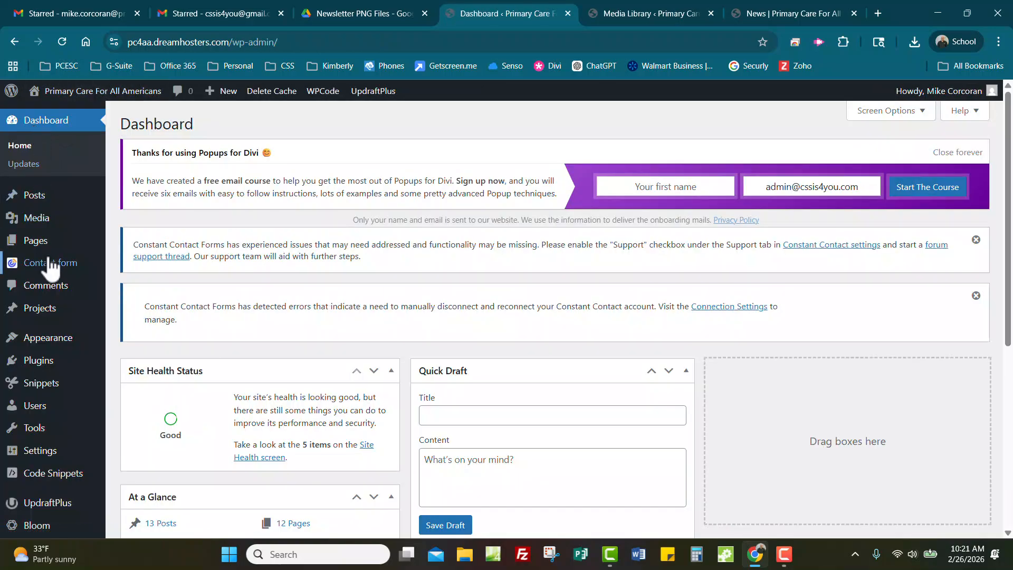
pyautogui.click(138, 199)
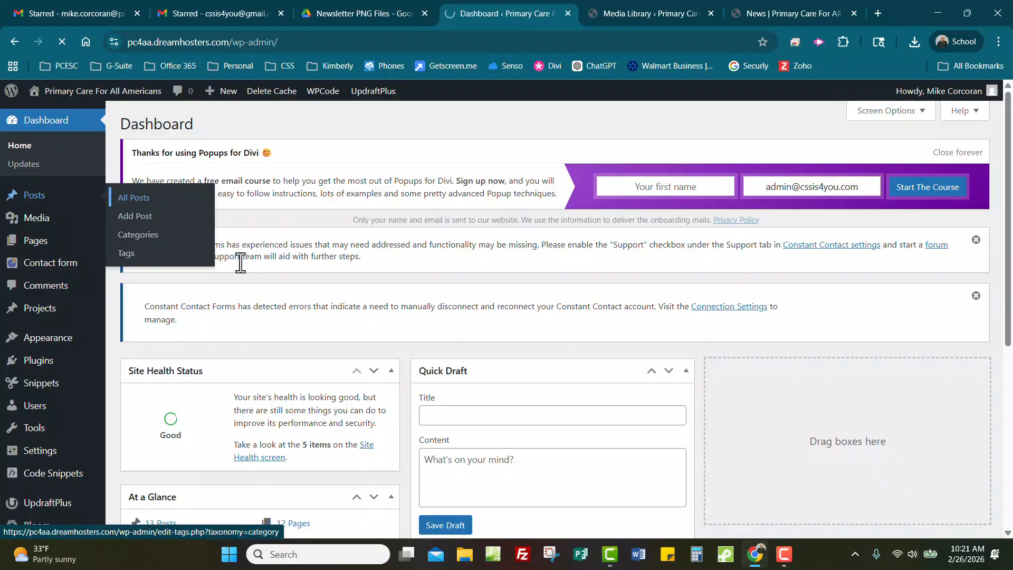
# Step: Set the Teach-In/Learn-In: December 10, 2025 post's publish date to December 10, 2025 at 12:00, save it, and recheck its quick-edit details
pyautogui.moveTo(216, 382)
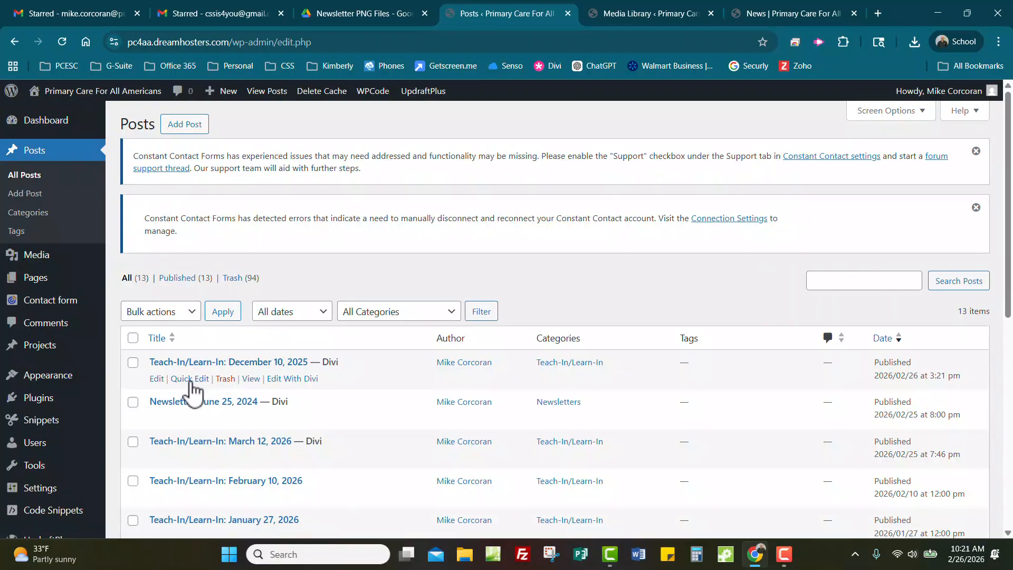
pyautogui.click(188, 379)
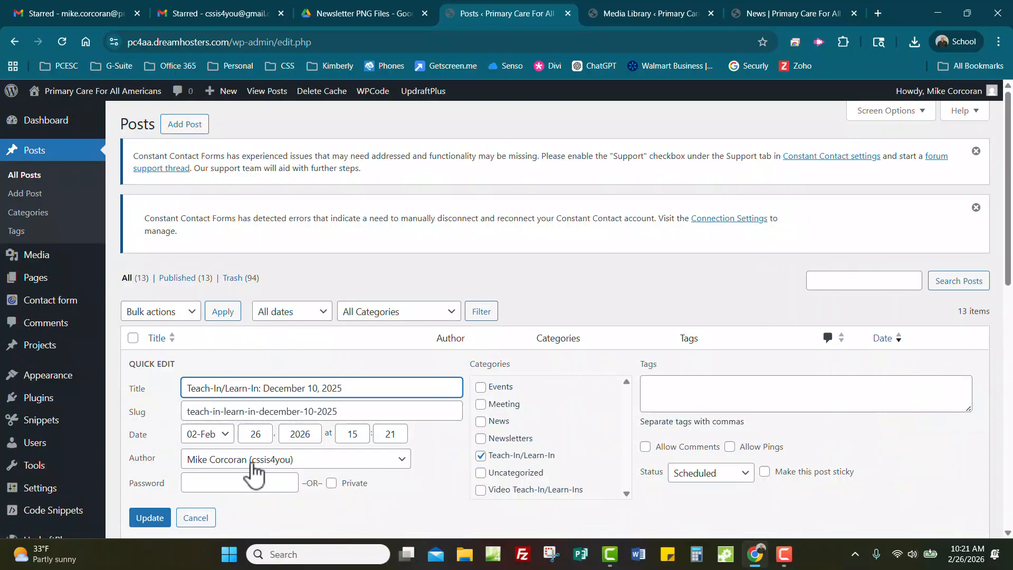
pyautogui.click(219, 438)
pyautogui.click(213, 417)
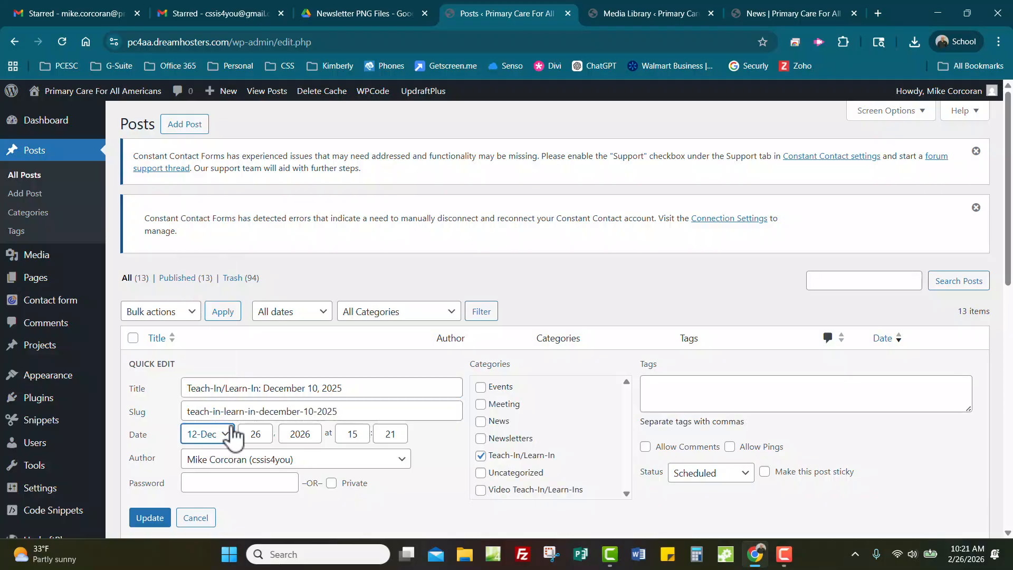
pyautogui.moveTo(245, 432); pyautogui.dragTo(268, 431)
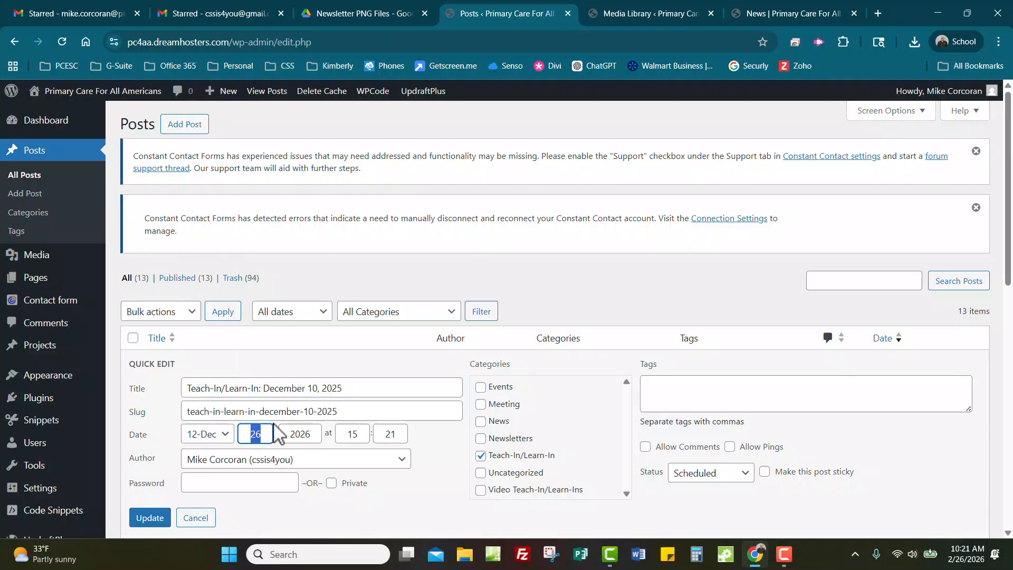
pyautogui.press('Tab')
pyautogui.write('2')
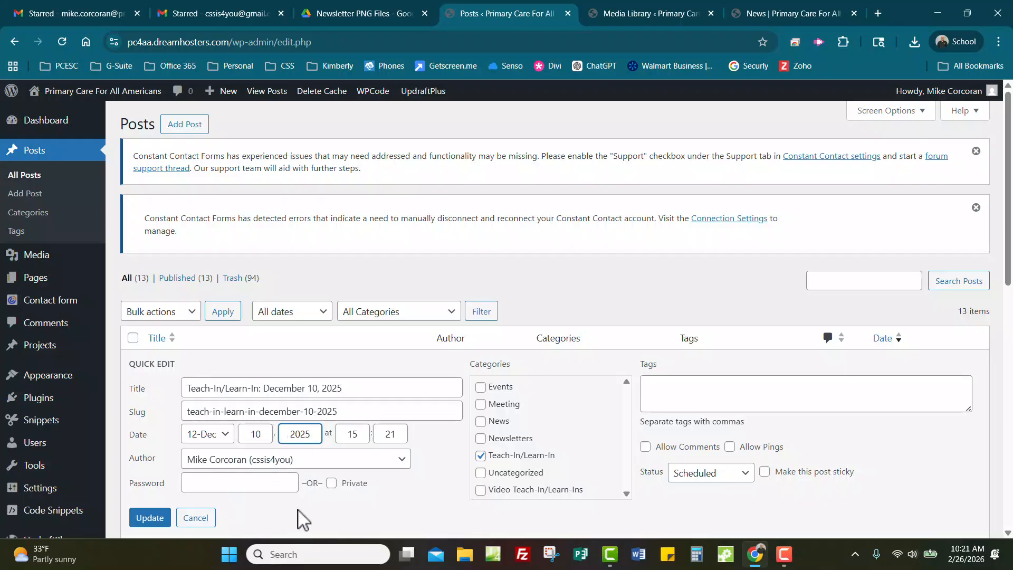
pyautogui.press('Tab')
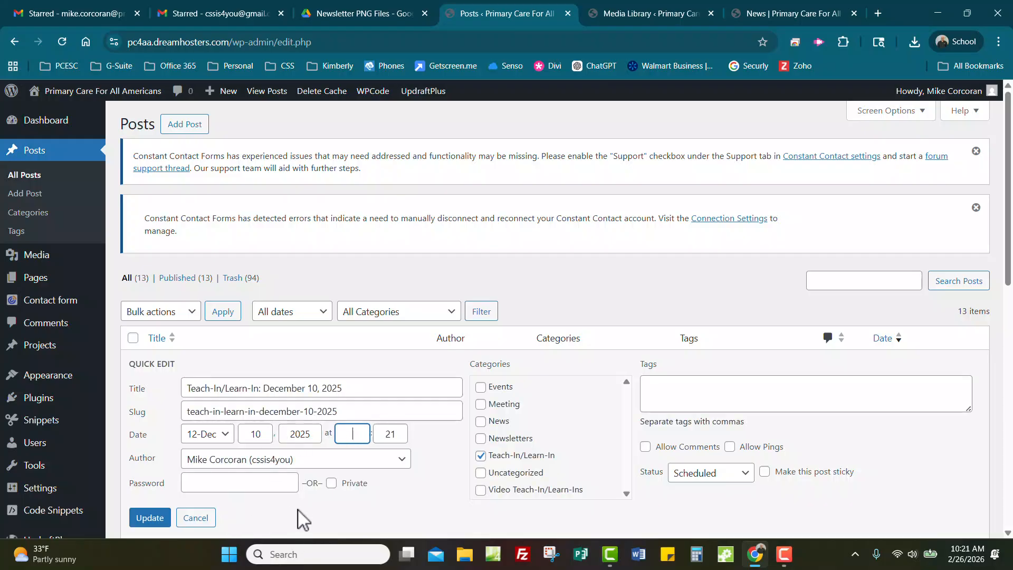
pyautogui.write('12')
pyautogui.press('Tab')
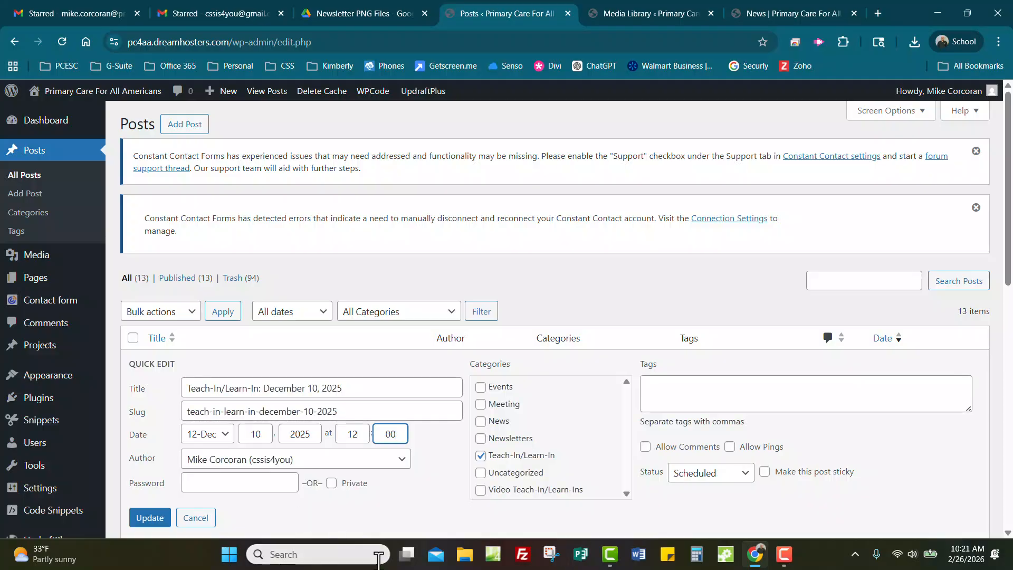
pyautogui.click(148, 522)
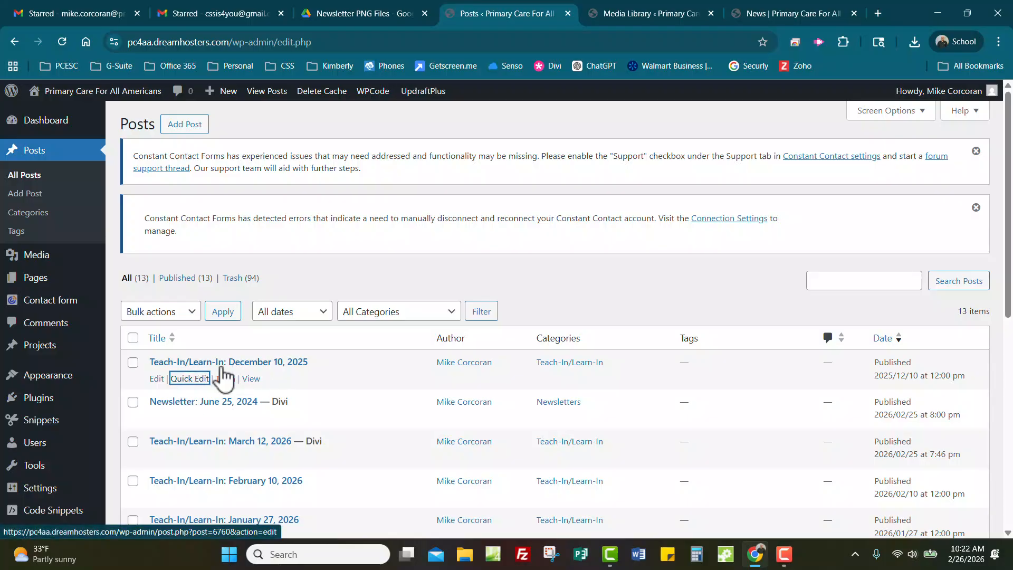
pyautogui.click(197, 379)
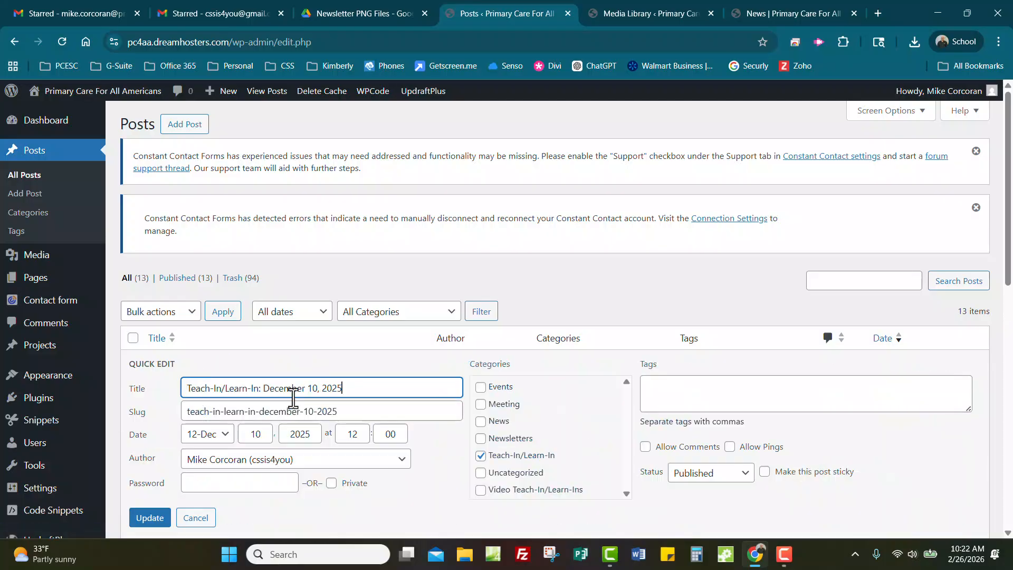
pyautogui.click(147, 517)
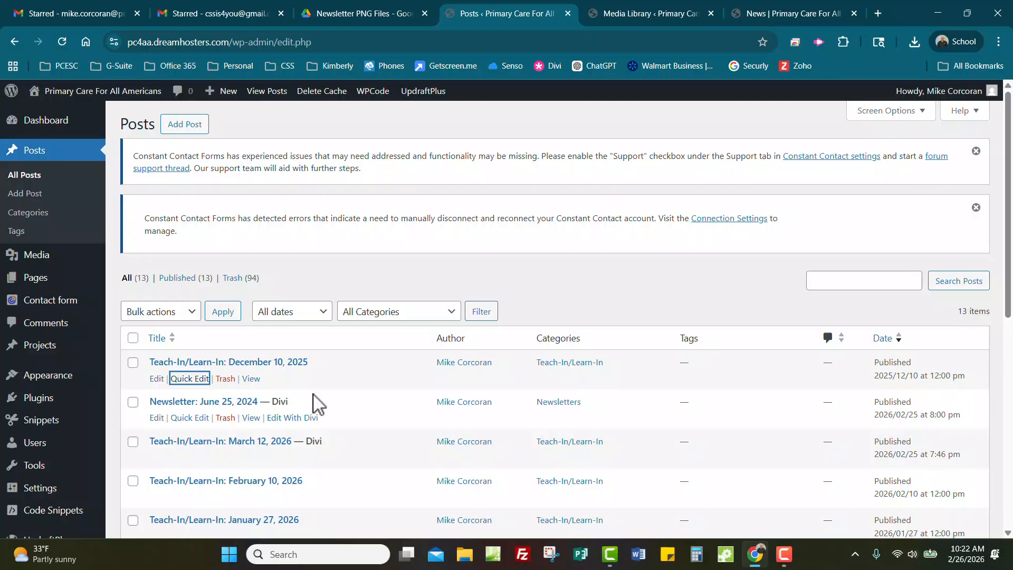
# Step: Copy the file URL of the 6.18.24 Primary Care for All Americans Newsletter PDF from the Media Library
pyautogui.click(625, 14)
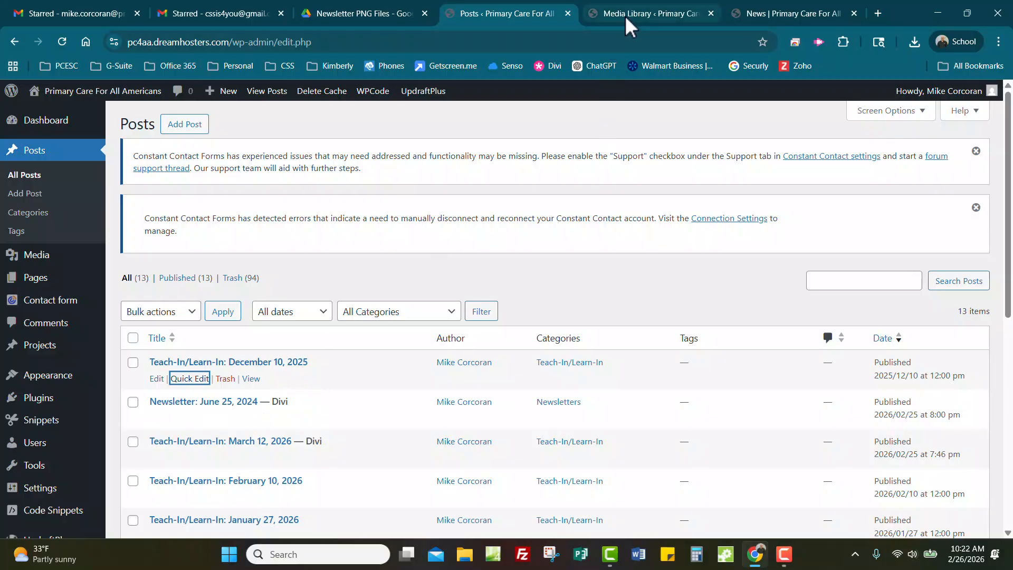
pyautogui.scroll(-2, 585, 303)
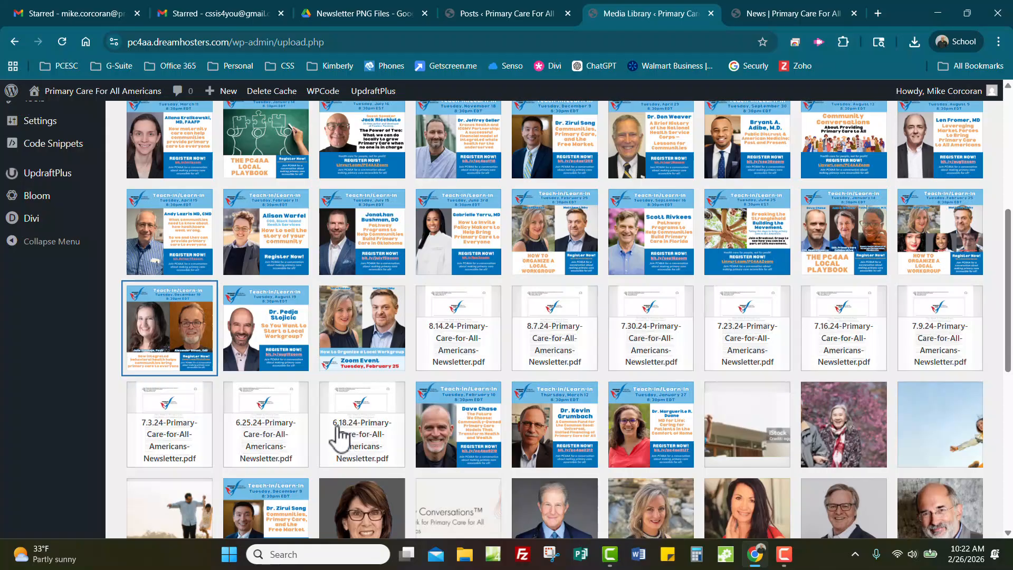
pyautogui.click(358, 433)
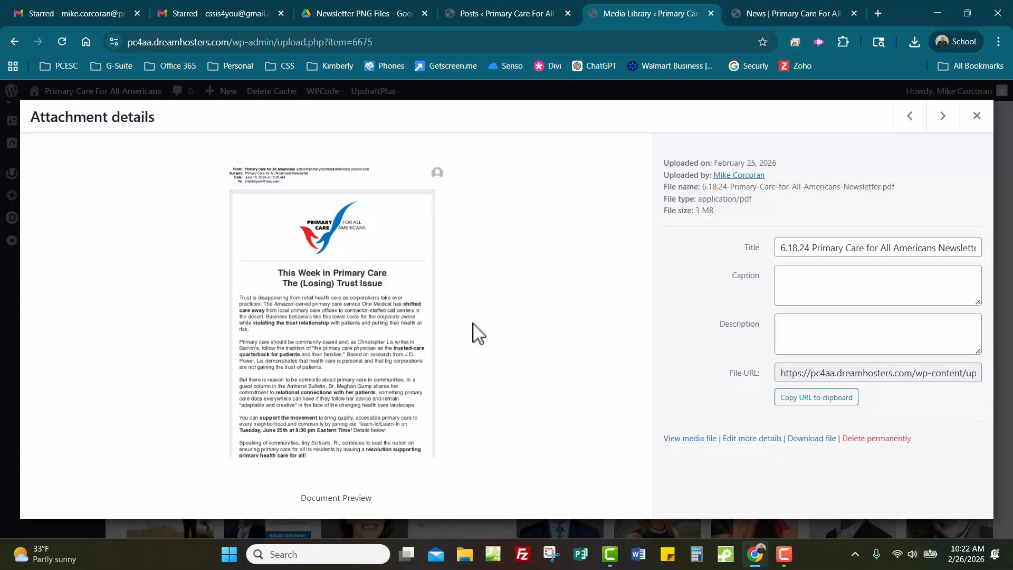
pyautogui.click(820, 399)
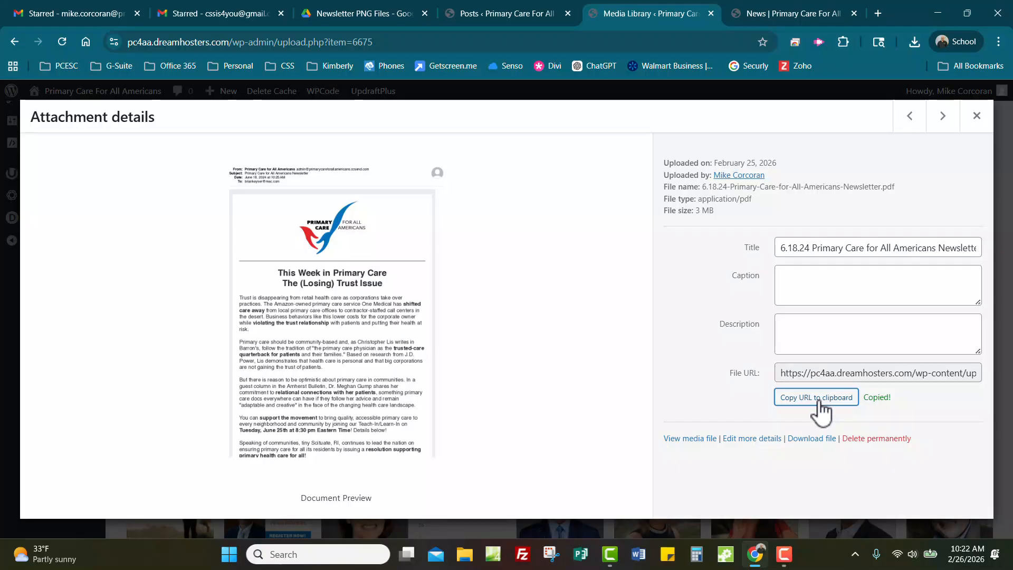
pyautogui.click(976, 115)
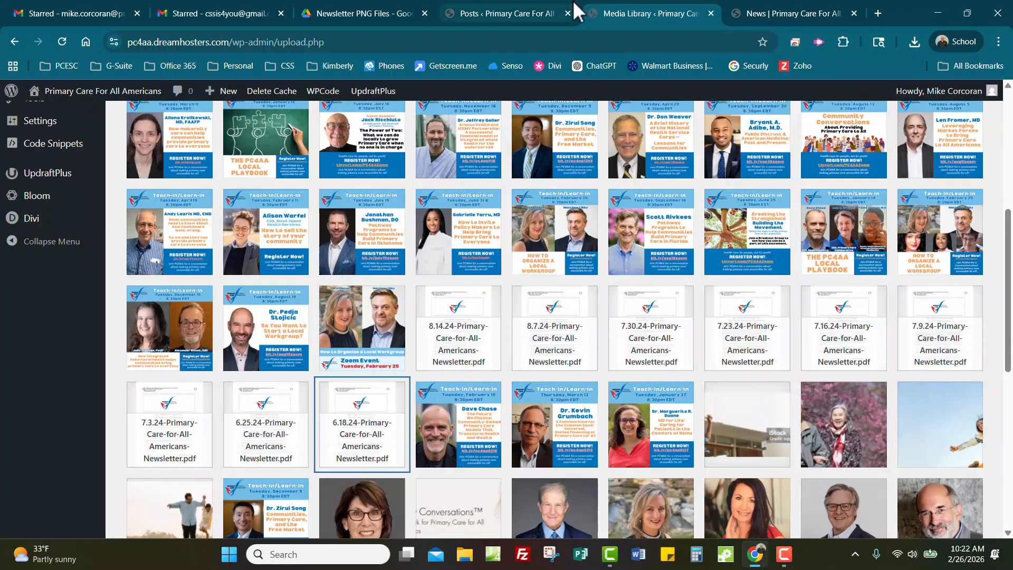
# Step: Create a new post titled "Newsletter: June 18, 2024" and assign it to the Newsletters category
pyautogui.click(533, 14)
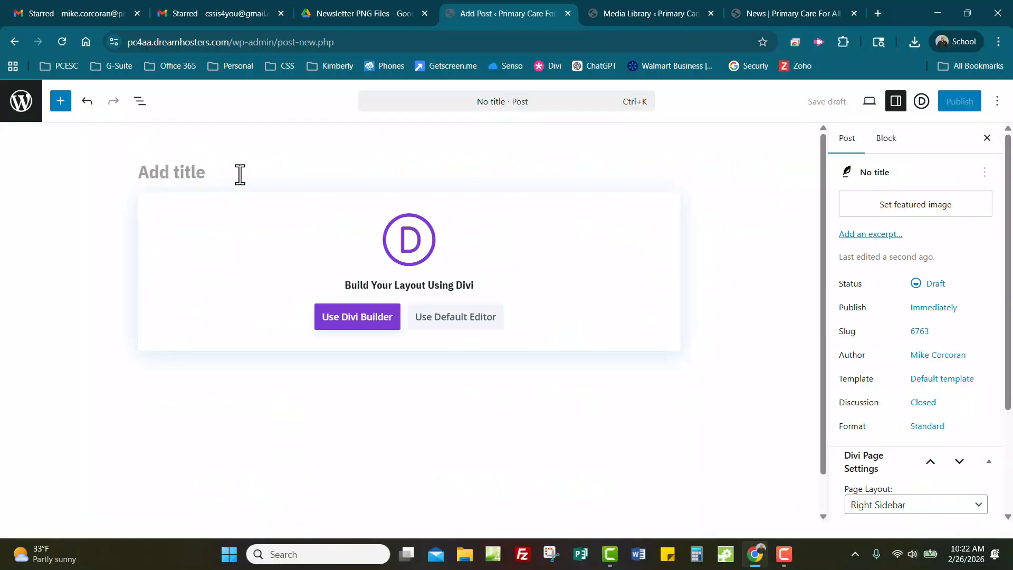
pyautogui.write('Newsletter')
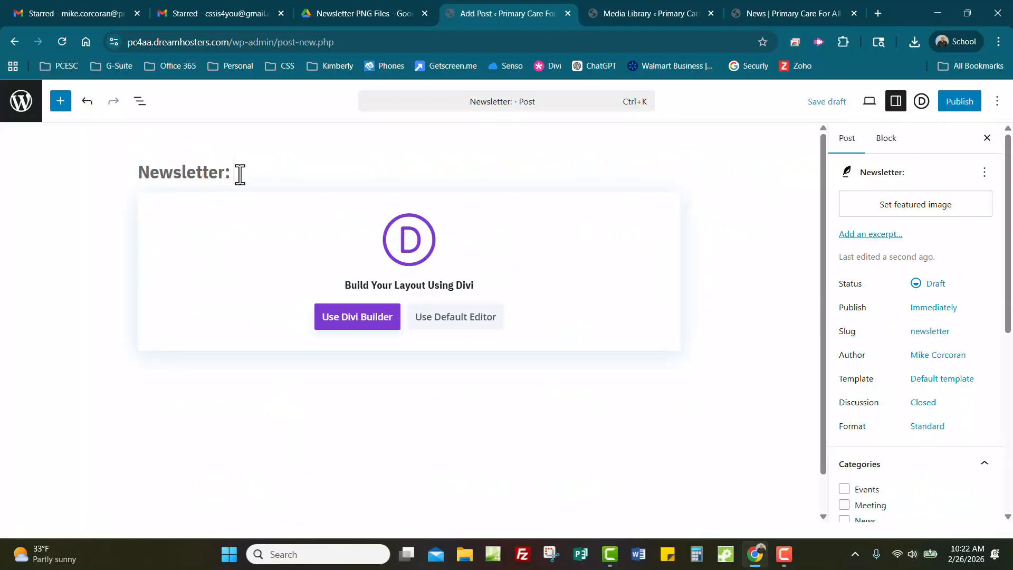
pyautogui.write(': Junew')
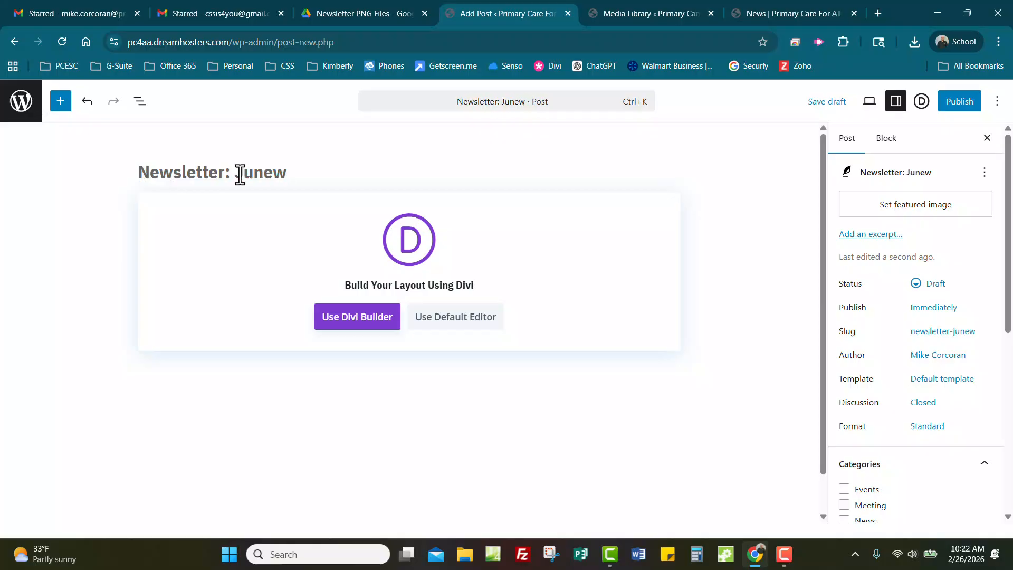
pyautogui.press('BackSpace')
pyautogui.write('18, 202')
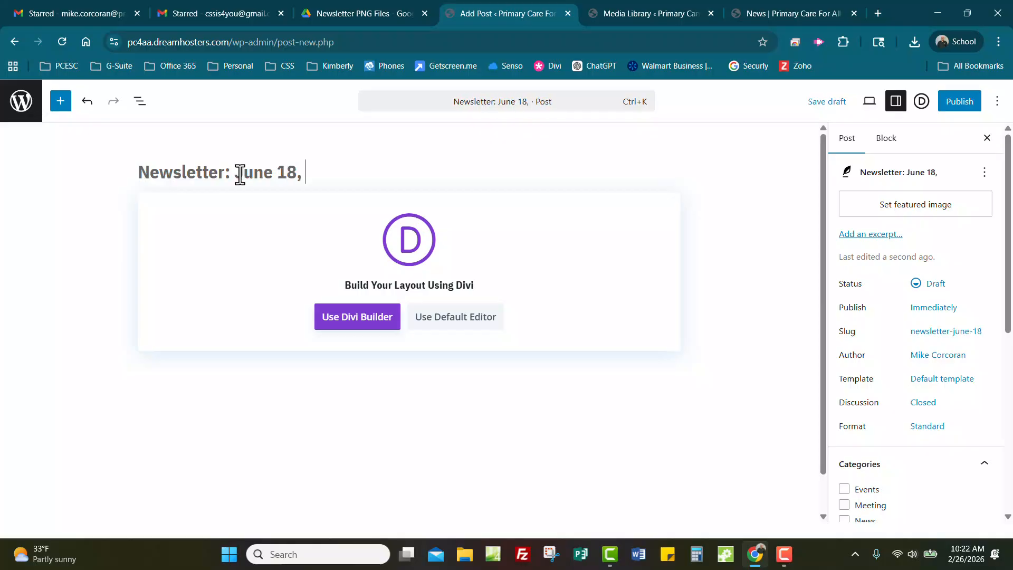
pyautogui.write('4')
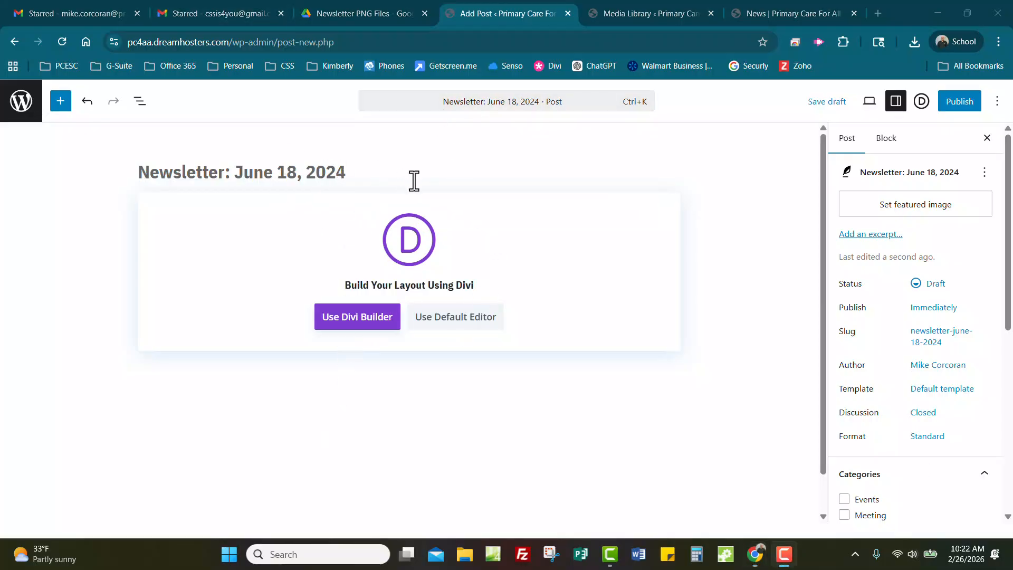
pyautogui.scroll(-3, 928, 433)
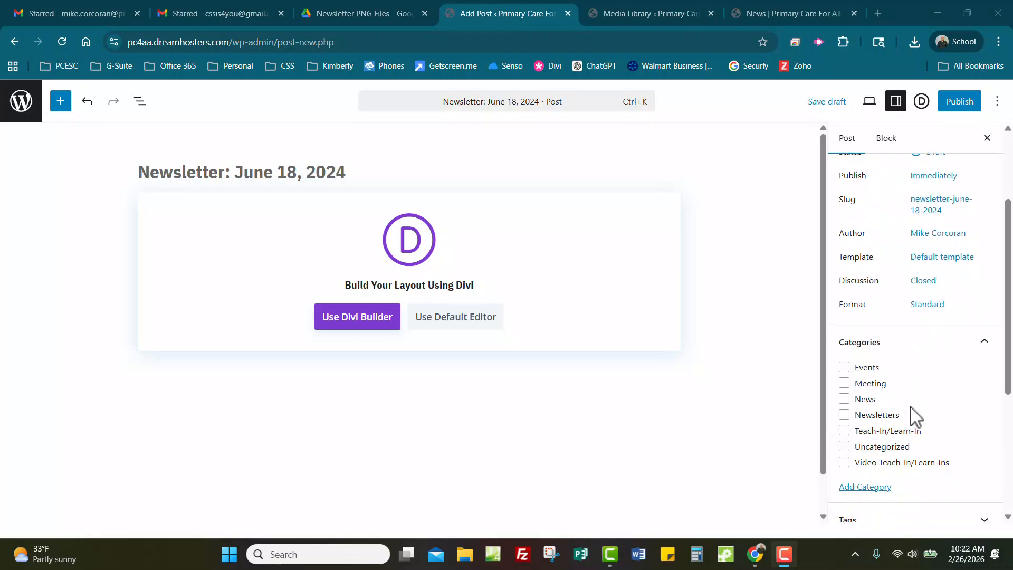
pyautogui.click(844, 415)
pyautogui.click(612, 11)
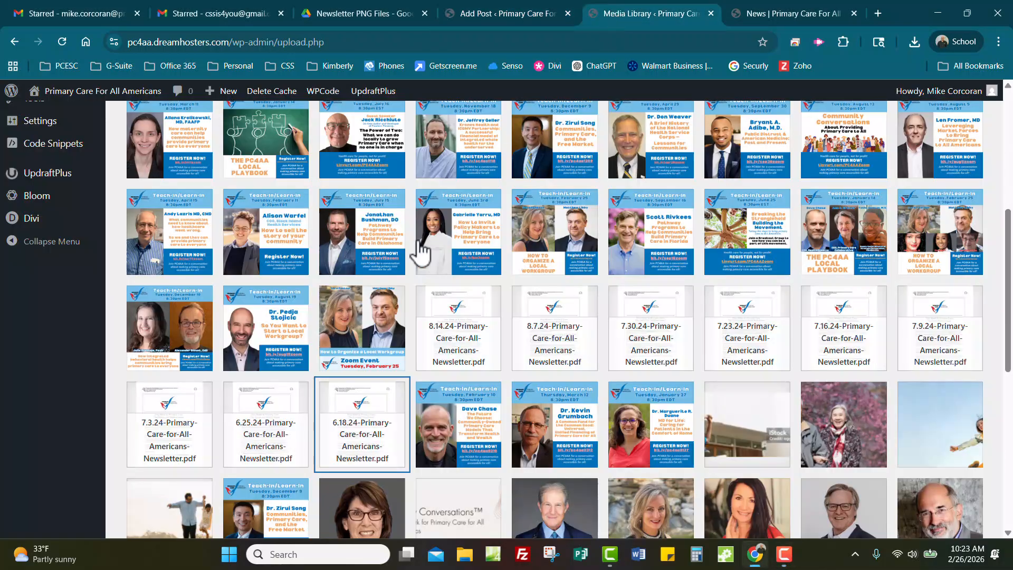
pyautogui.click(520, 14)
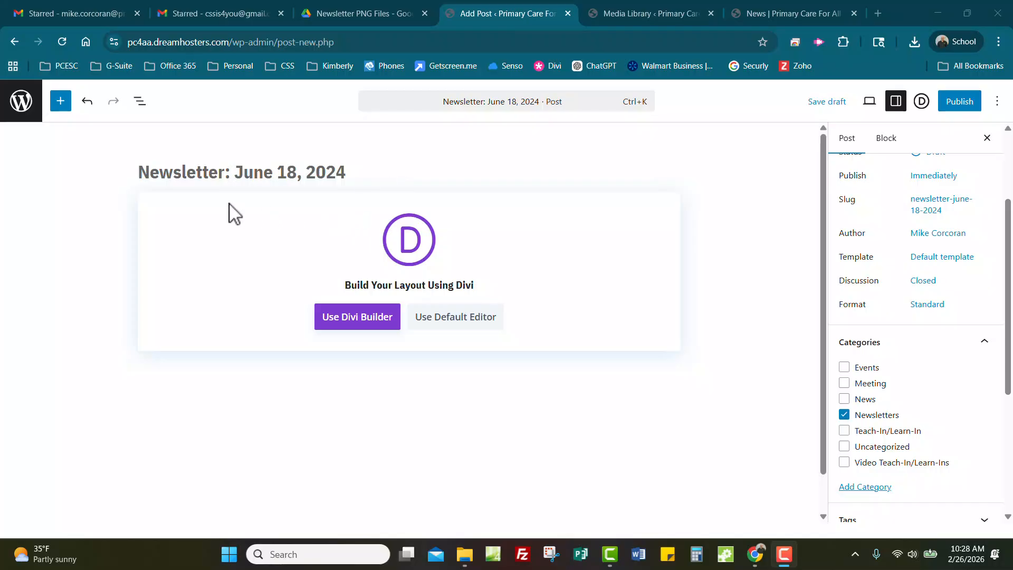
# Step: Build the June 18 newsletter post with Divi Builder, inserting a single-column row that contains an Image module
pyautogui.click(355, 324)
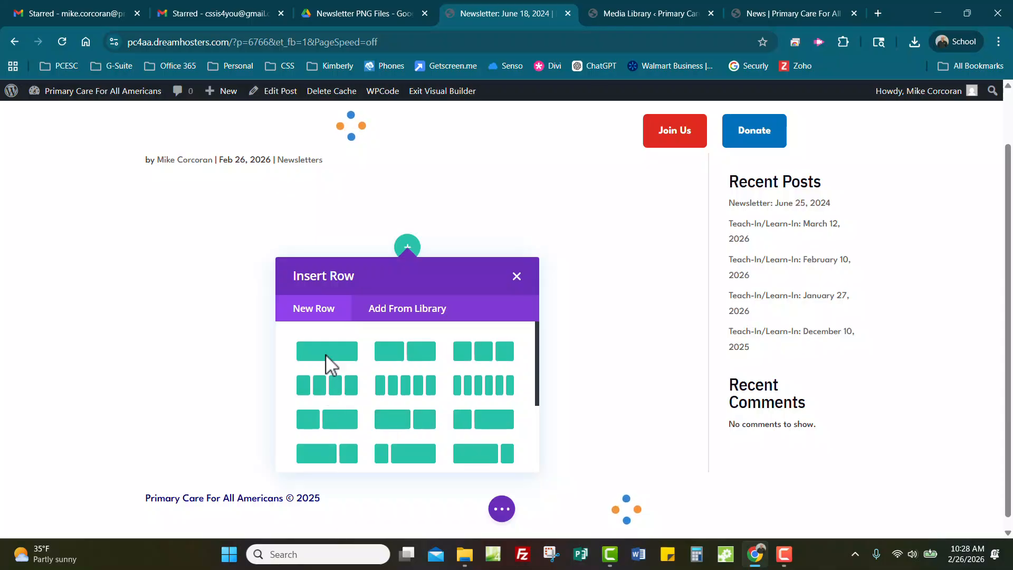
pyautogui.click(330, 353)
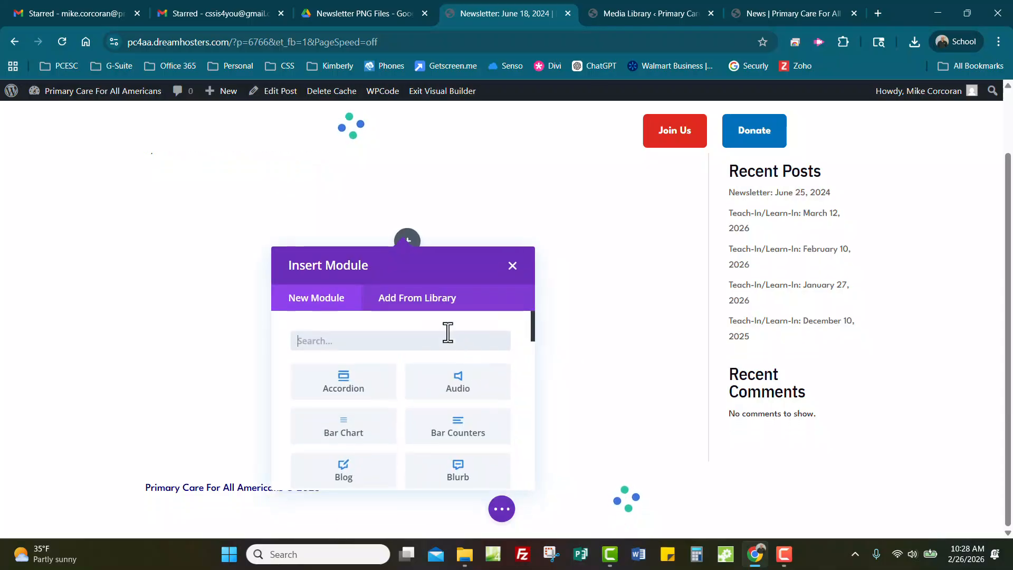
pyautogui.write('image')
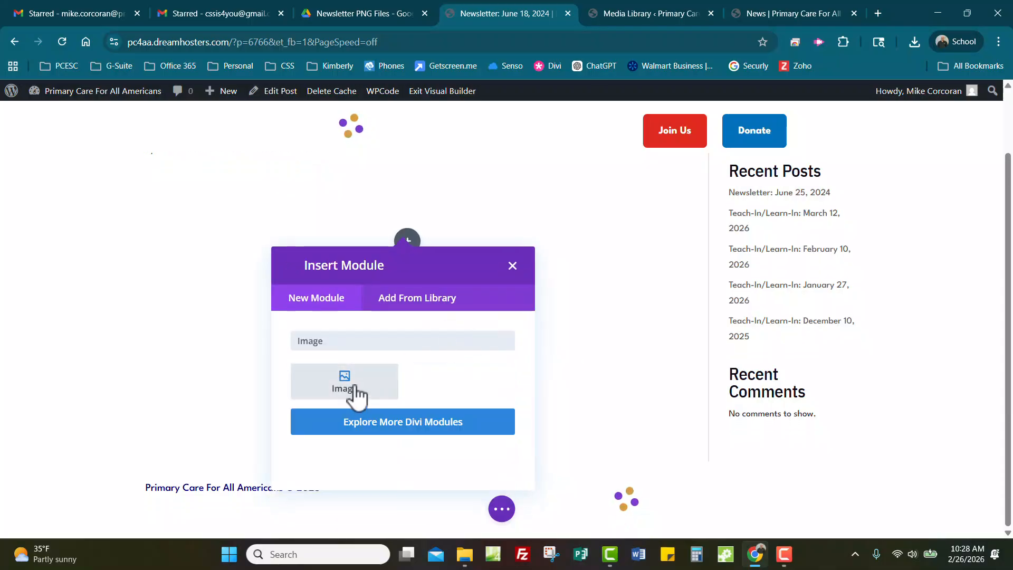
pyautogui.click(348, 392)
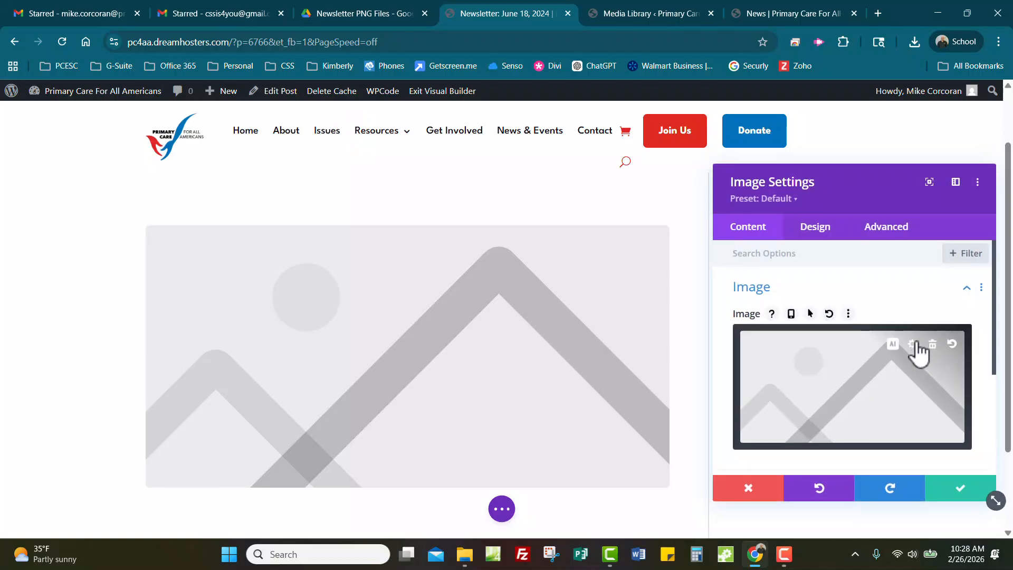
# Step: Replace the placeholder image with pc4aa-newsletter-image.png from the Media Library
pyautogui.click(918, 354)
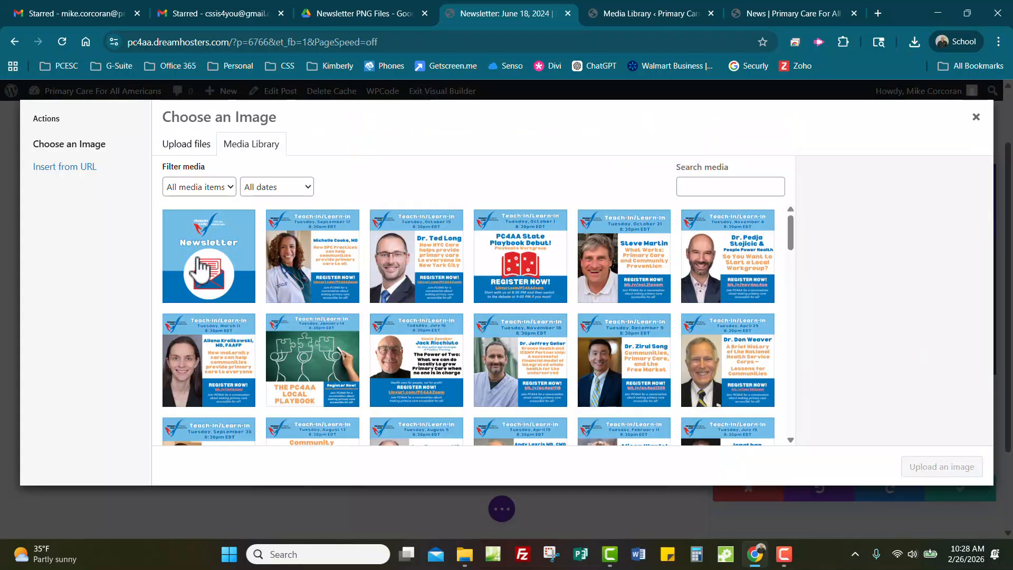
pyautogui.click(208, 270)
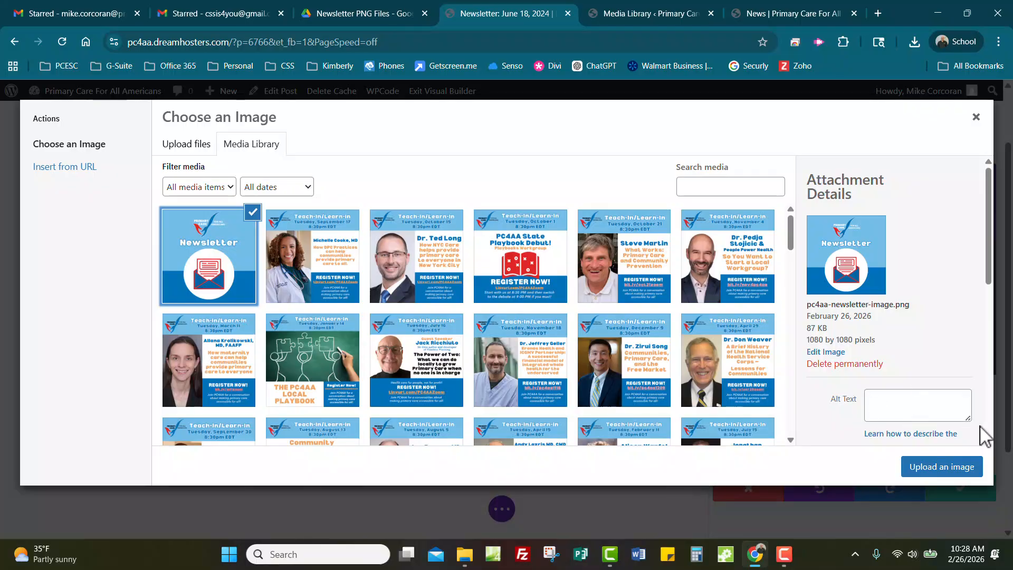
pyautogui.click(944, 467)
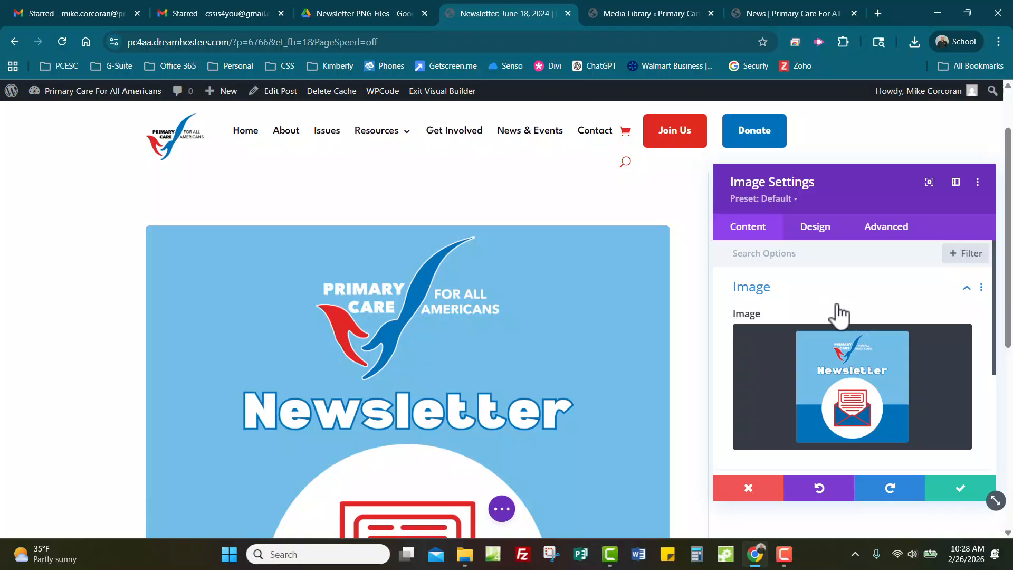
# Step: Paste the copied 6.18.24 Primary Care for All Americans Newsletter reference as the image's link URL
pyautogui.scroll(-3, 831, 319)
pyautogui.click(775, 364)
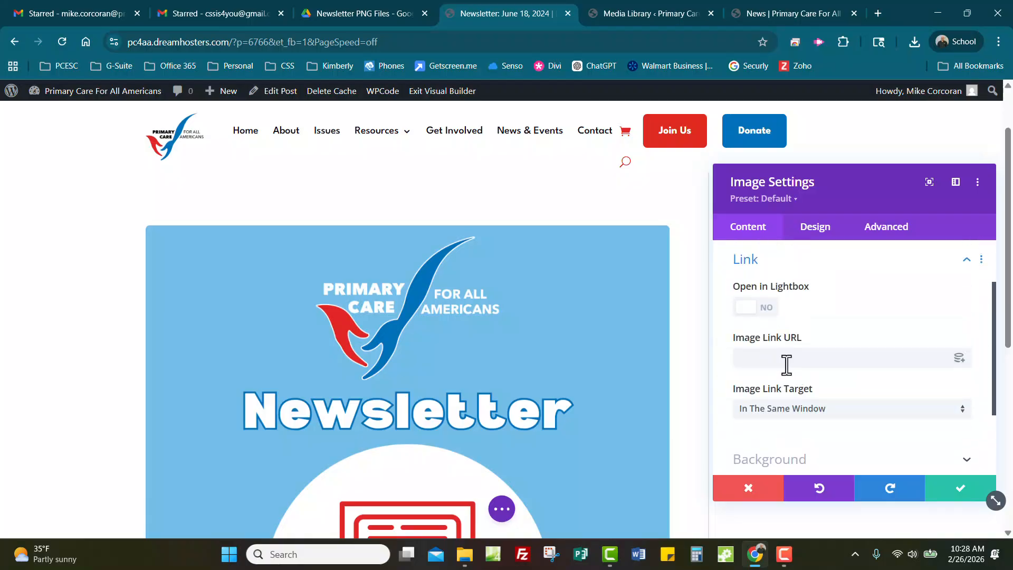
pyautogui.click(780, 359)
pyautogui.hotkey('ctrl', 'v')
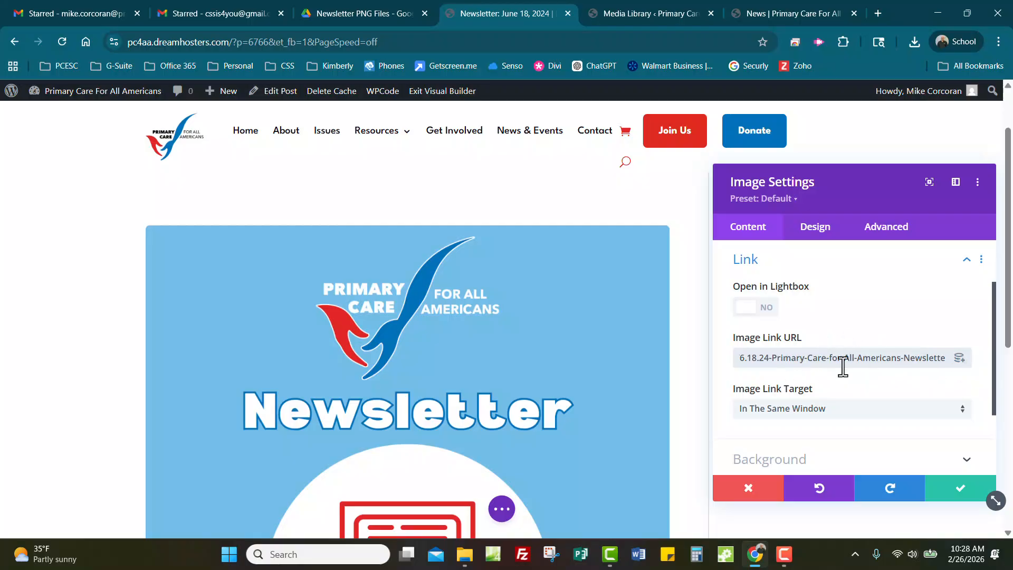
# Step: Replace the image's link URL with the file URL copied from the 6.18.24 Primary Care for All Americans Newsletter PDF in the Media Library
pyautogui.click(649, 13)
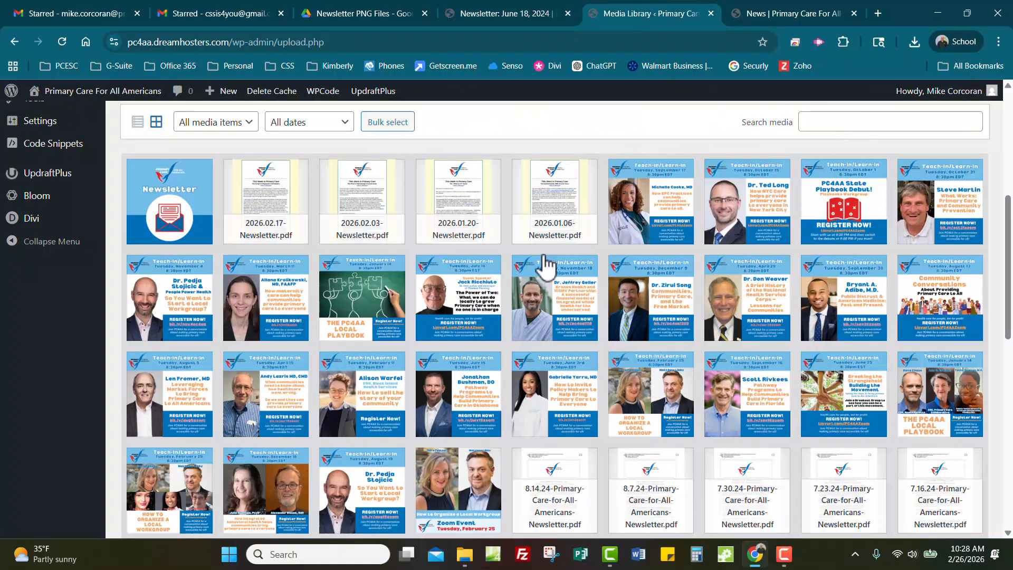
pyautogui.scroll(-3, 544, 506)
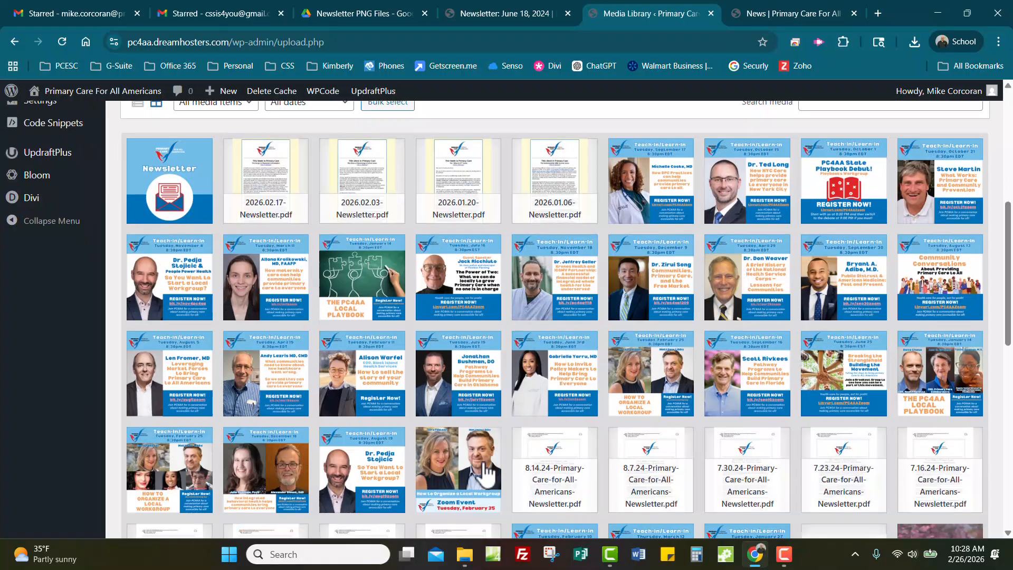
pyautogui.click(448, 475)
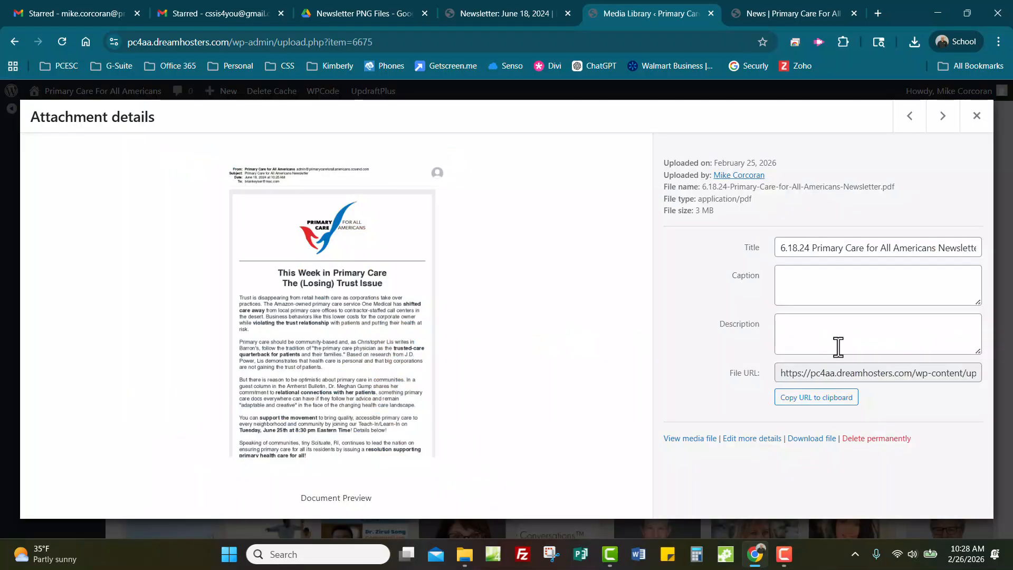
pyautogui.click(976, 116)
pyautogui.click(526, 13)
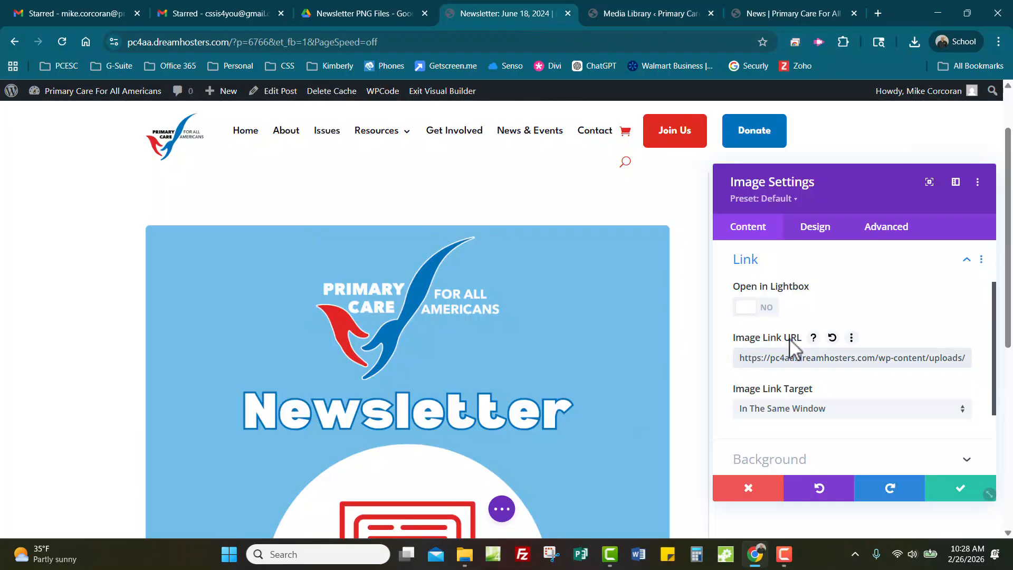
# Step: Set the image link target to In The New Tab and save the image settings
pyautogui.click(801, 417)
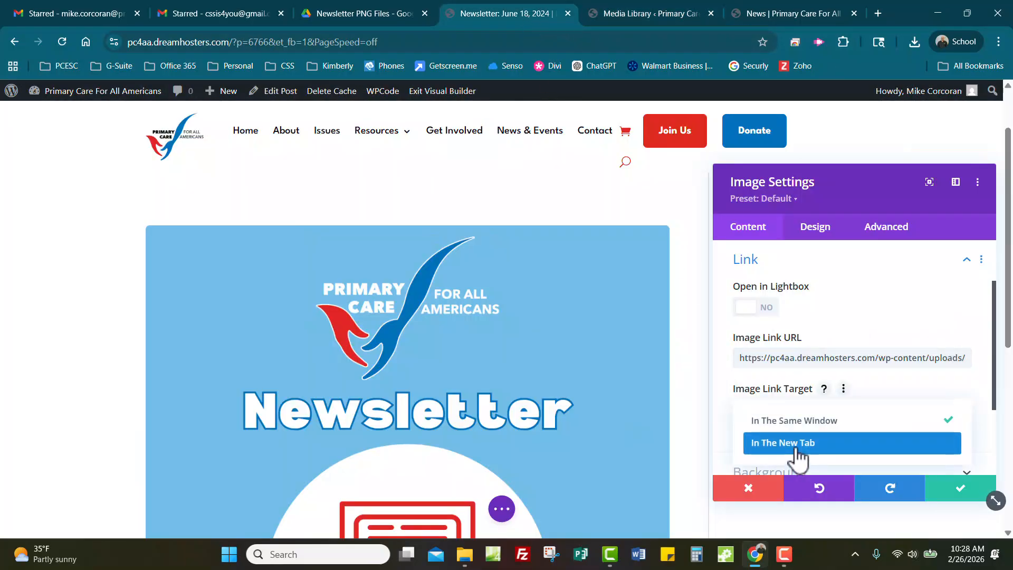
pyautogui.click(798, 444)
pyautogui.click(960, 488)
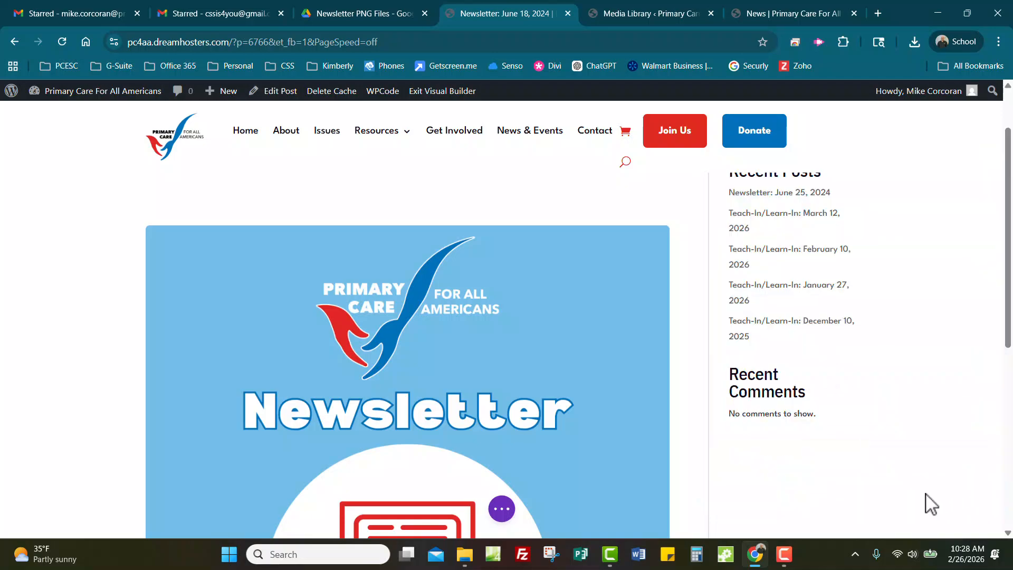
# Step: Publish the June 18, 2024 newsletter post and reload the News & Events page to check its Newsletters section
pyautogui.scroll(-3, 821, 441)
pyautogui.click(504, 515)
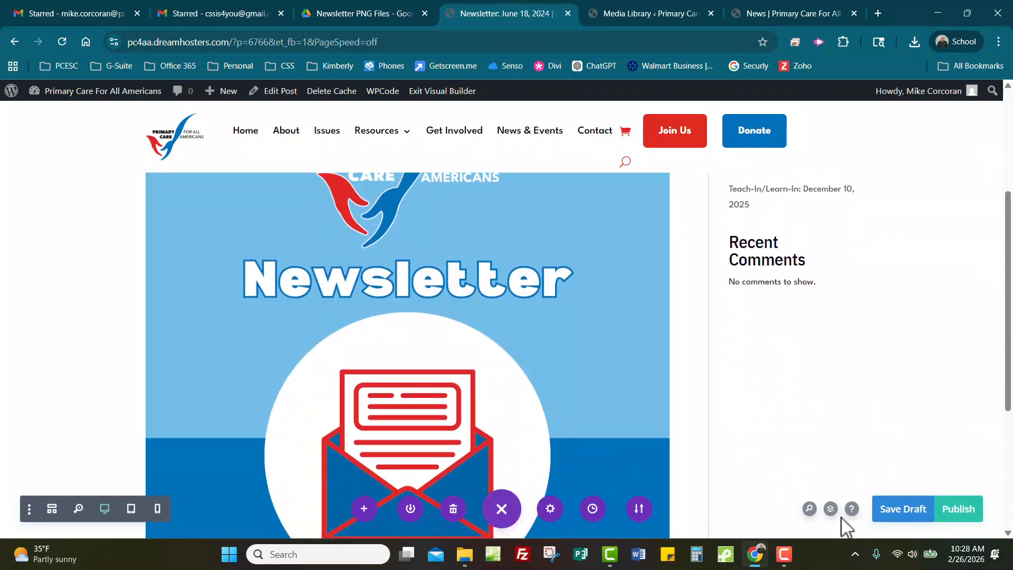
pyautogui.click(957, 509)
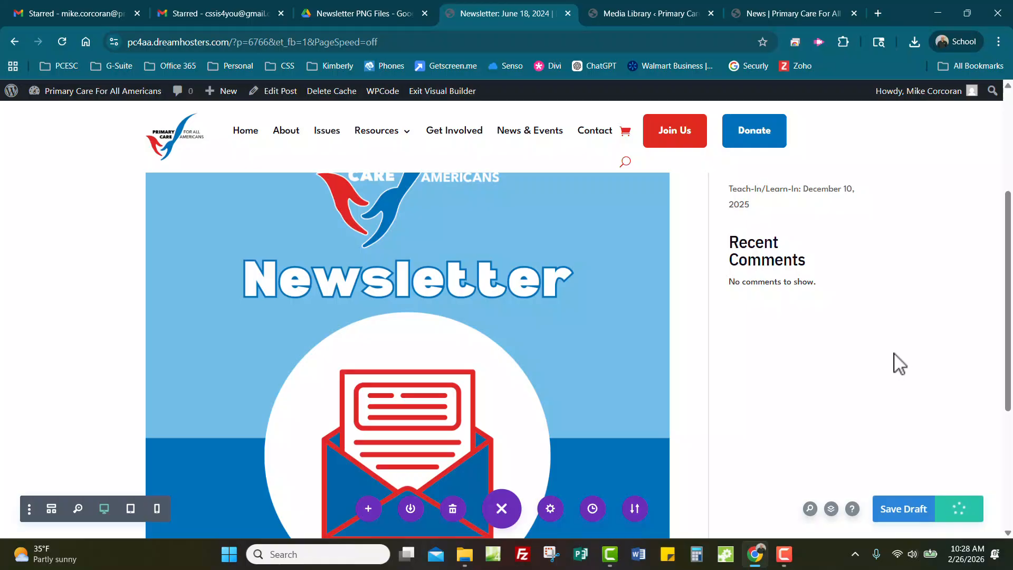
pyautogui.click(774, 9)
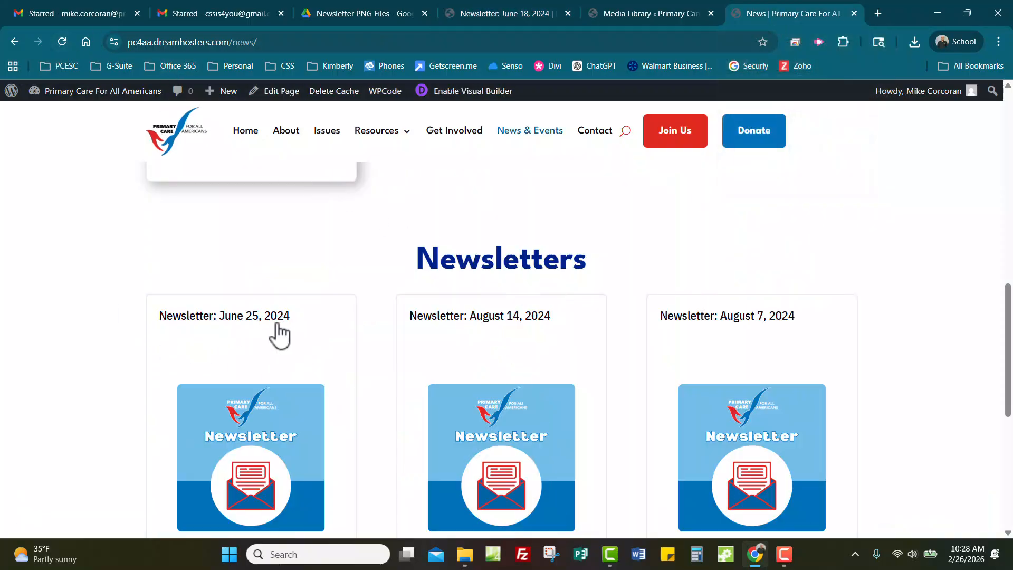
pyautogui.click(62, 43)
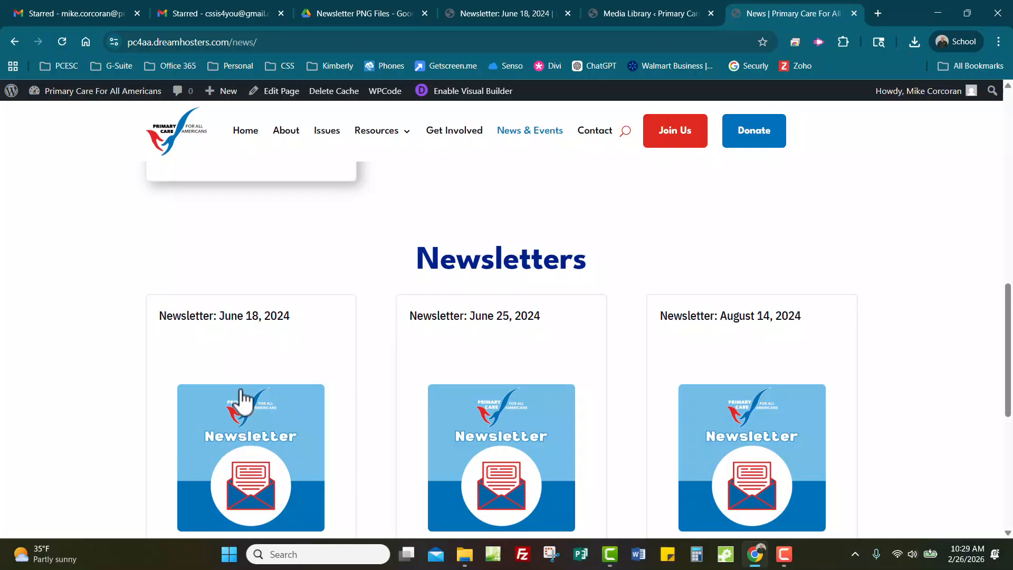
# Step: Leave the visual builder for the site dashboard and open the list of all posts
pyautogui.click(635, 14)
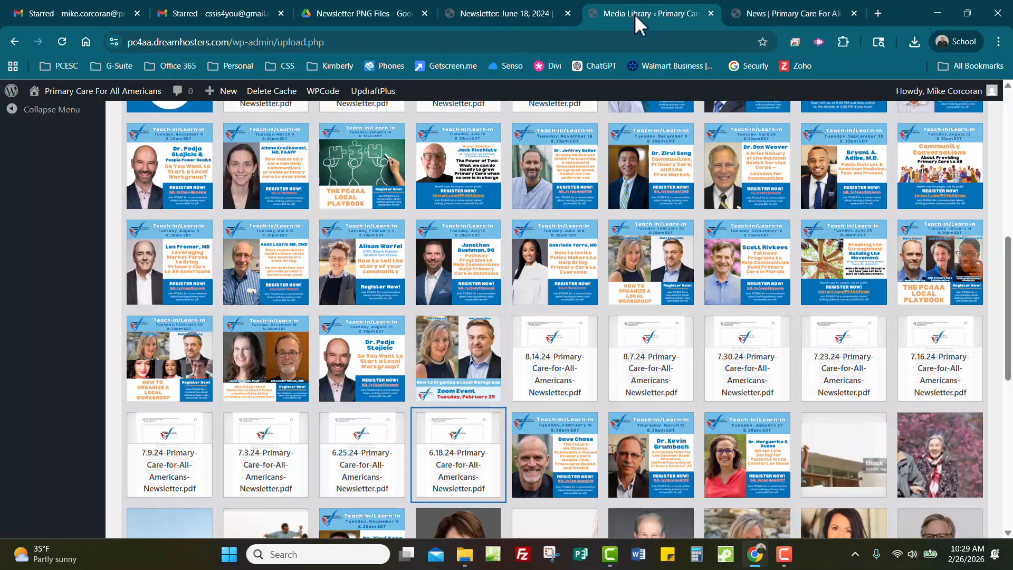
pyautogui.click(510, 16)
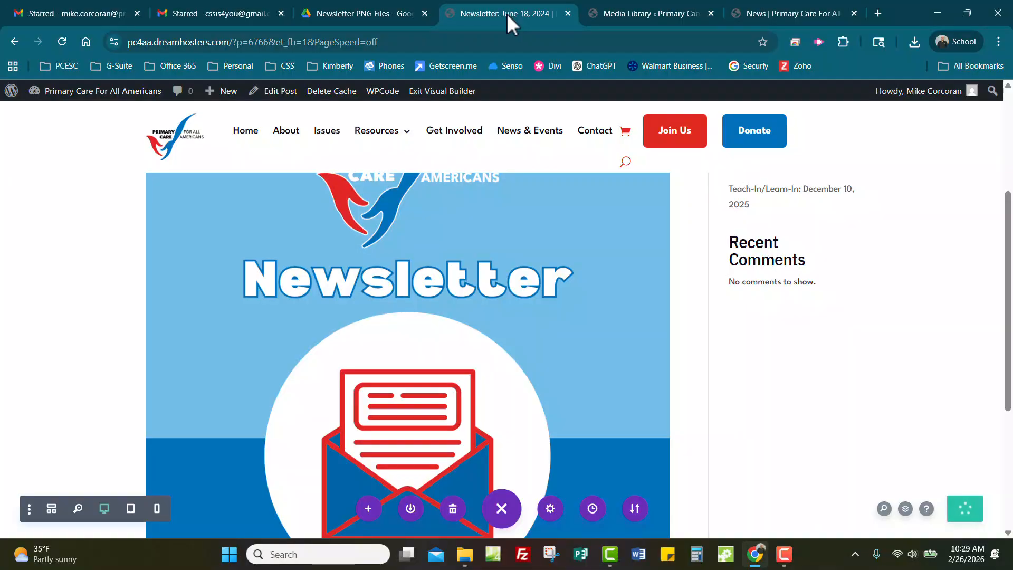
pyautogui.moveTo(46, 93)
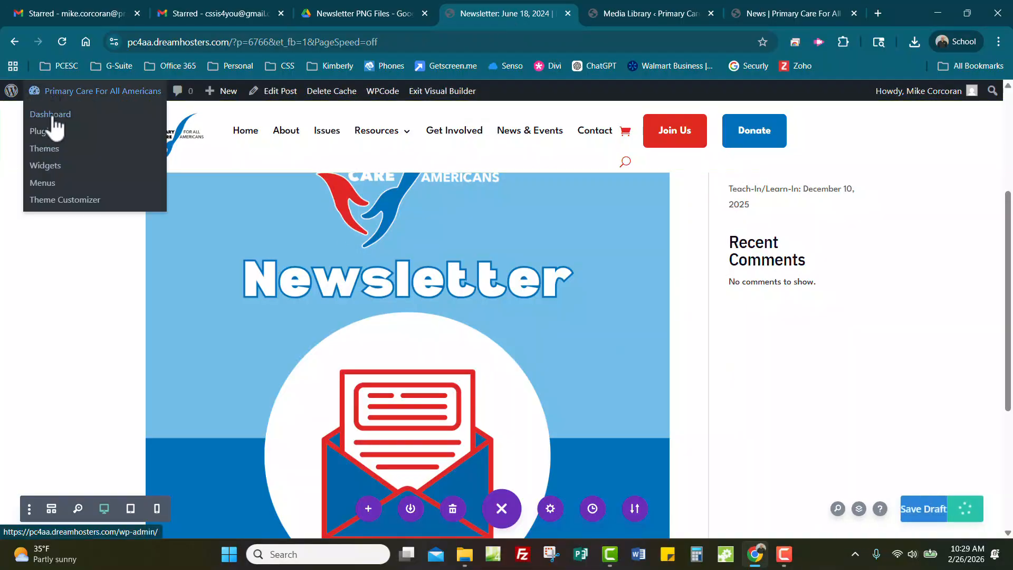
pyautogui.click(50, 115)
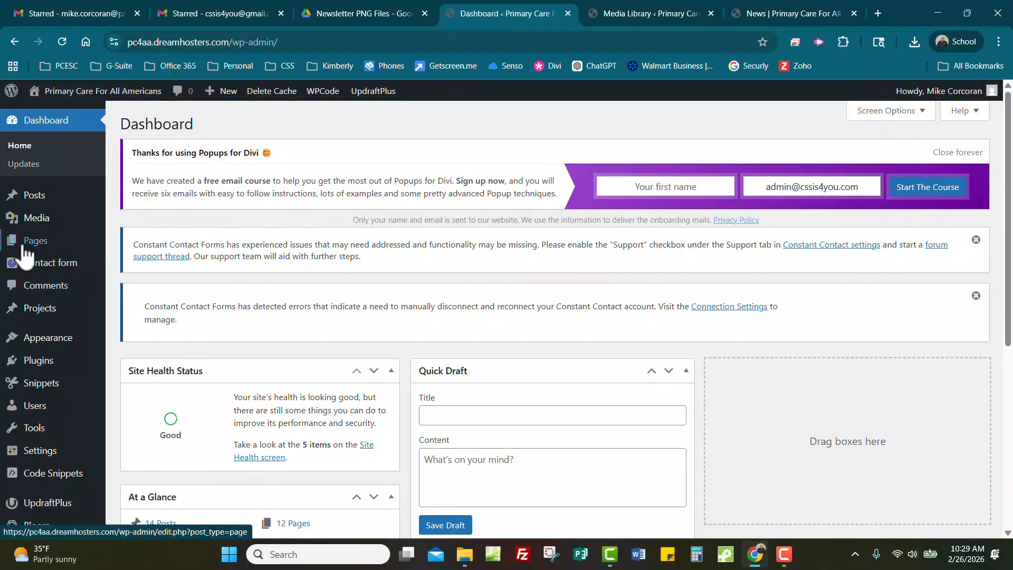
pyautogui.moveTo(32, 243)
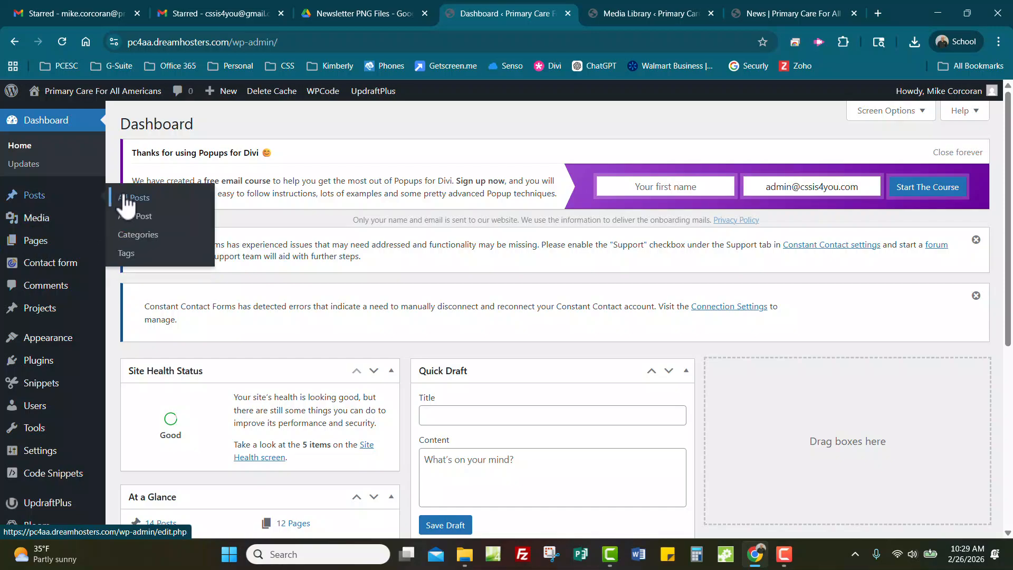
pyautogui.click(129, 199)
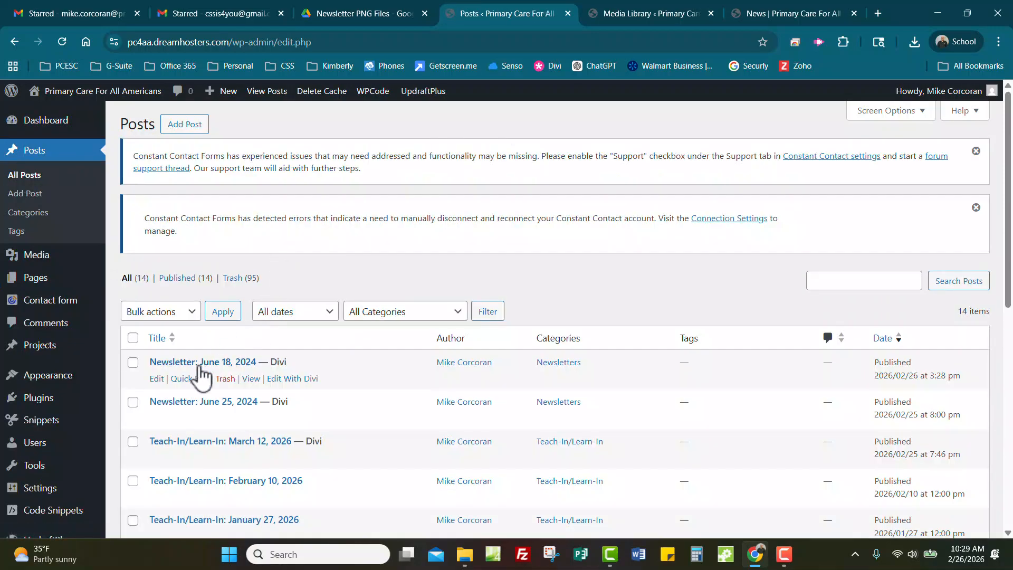
# Step: Backdate the "Newsletter: June 18, 2024" post with Quick Edit to 06-Jun 18, 2024 at 12:00 and update it
pyautogui.click(189, 375)
pyautogui.click(213, 436)
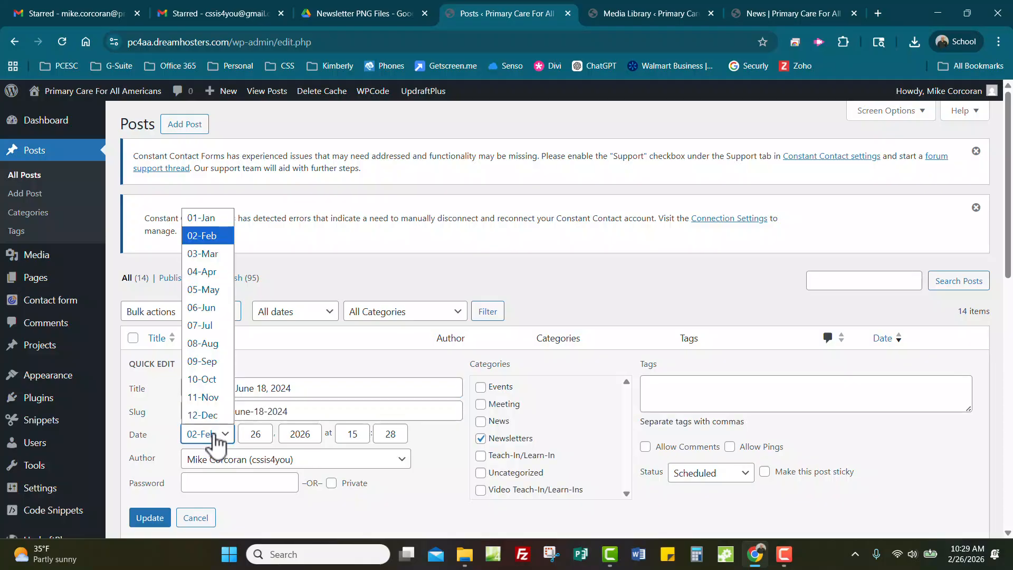
pyautogui.click(206, 308)
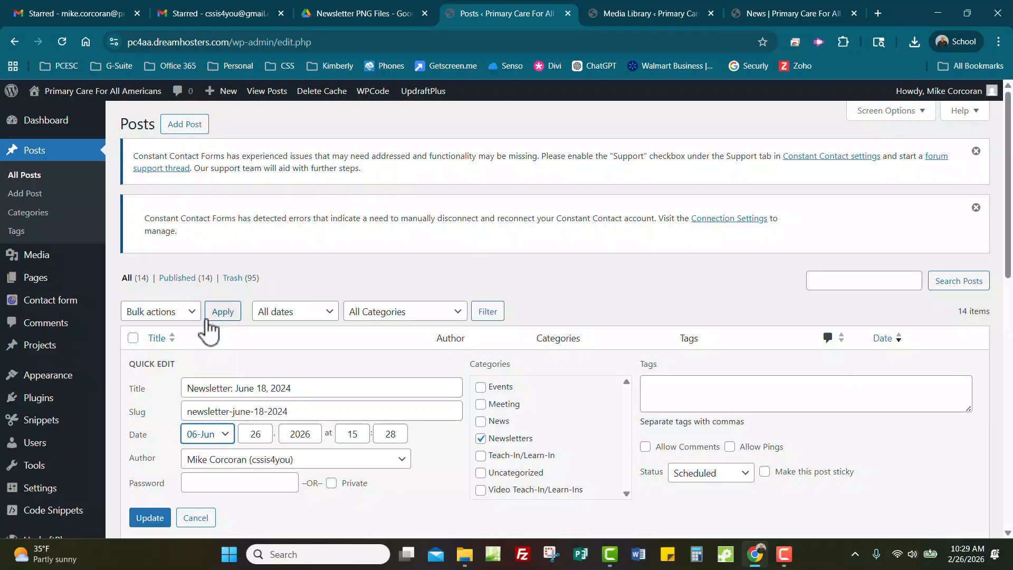
pyautogui.doubleClick(256, 436)
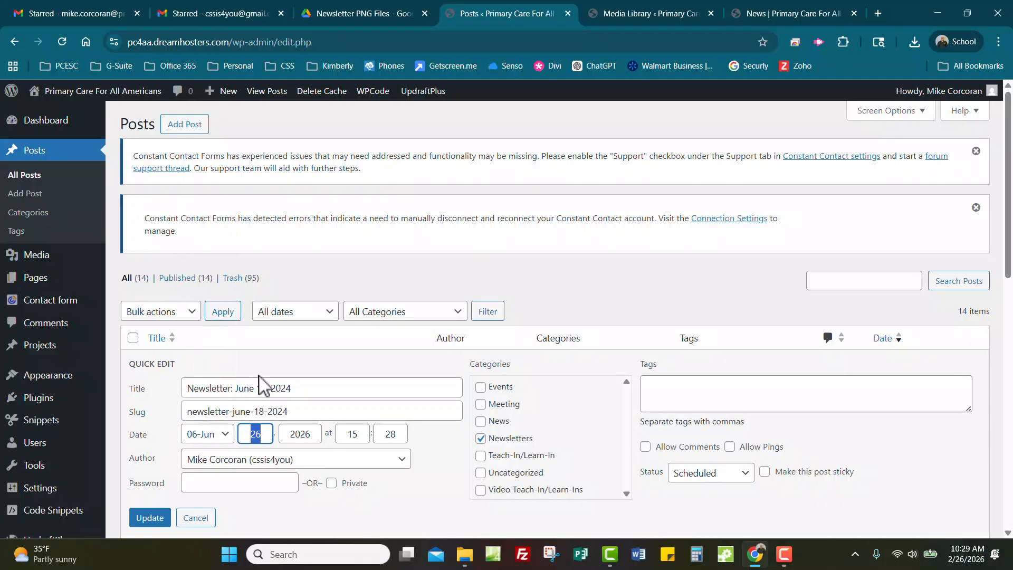
pyautogui.press('Tab')
pyautogui.write('2')
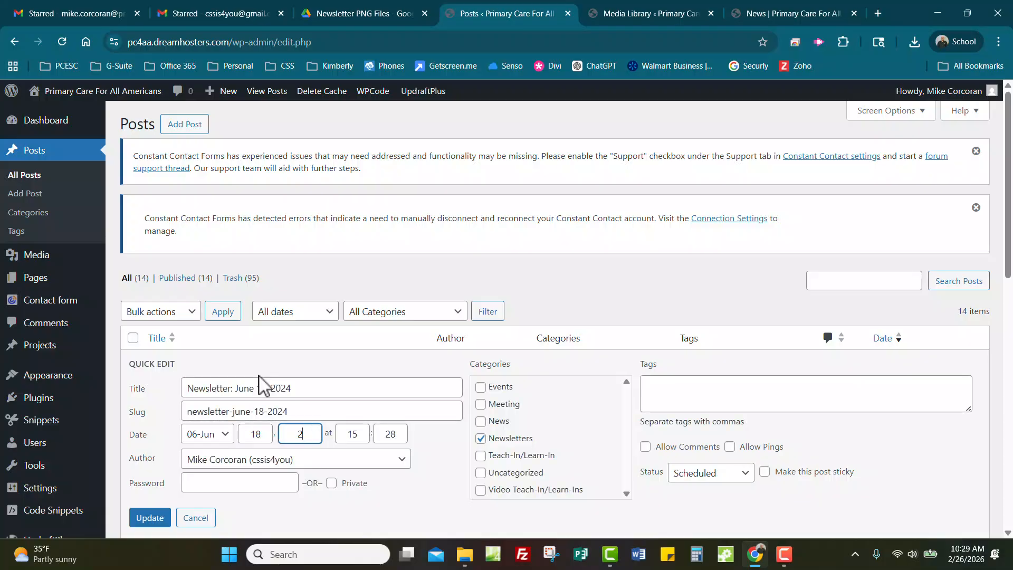
pyautogui.press('Tab')
pyautogui.write('1')
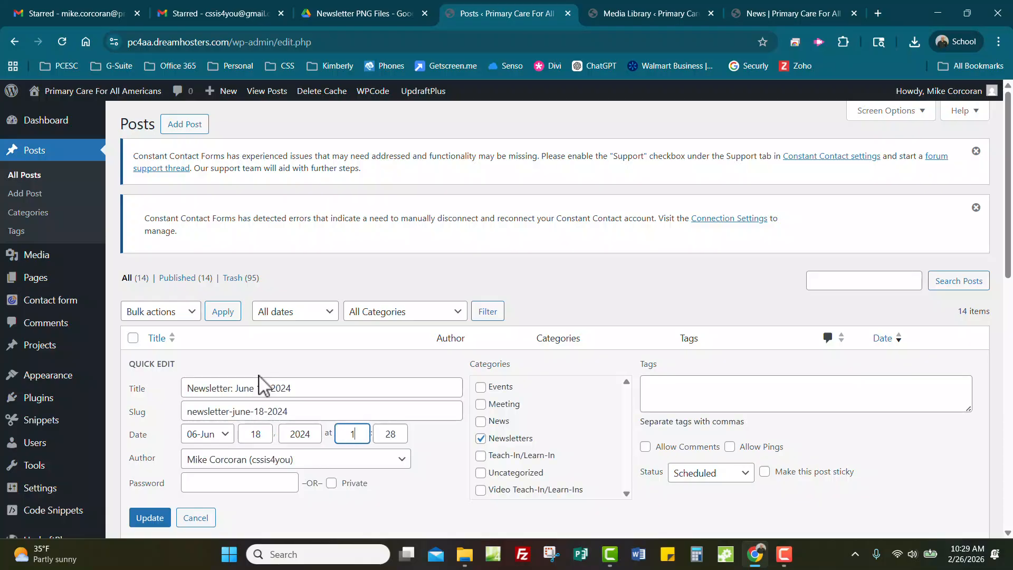
pyautogui.write('2')
pyautogui.press('Tab')
pyautogui.write('0')
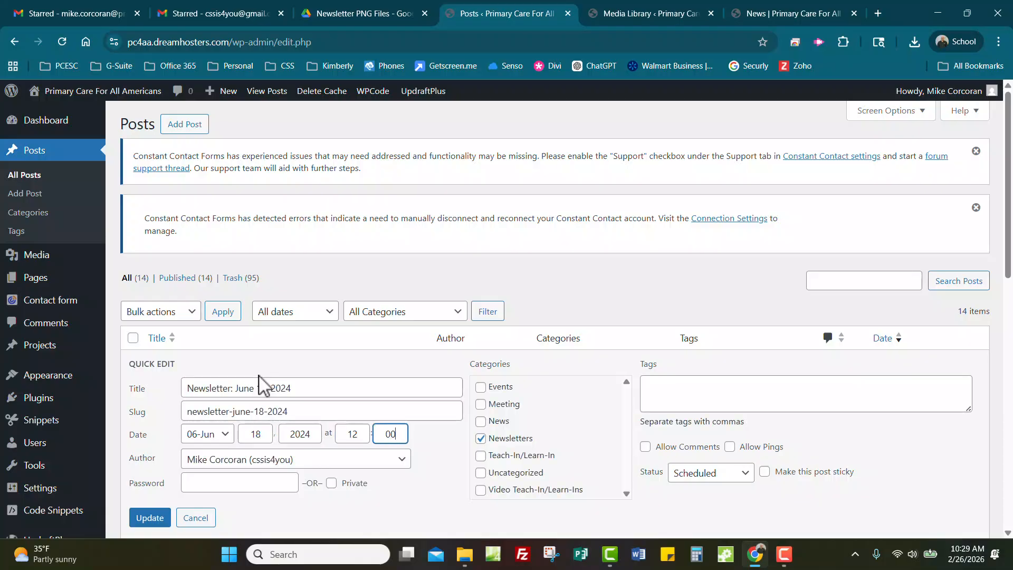
pyautogui.click(147, 519)
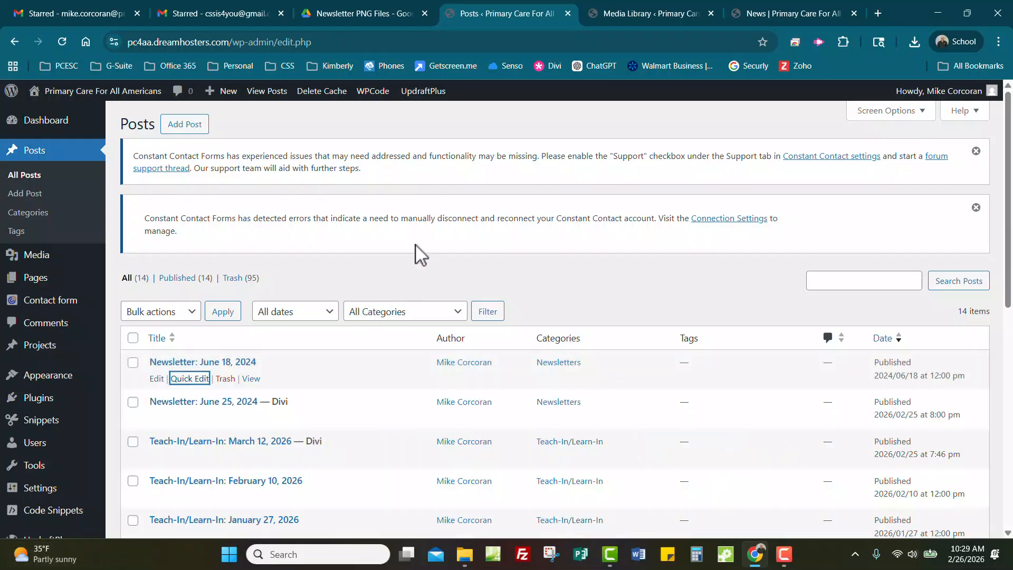
# Step: Reload the News & Events page and check how the Newsletters section orders its posts
pyautogui.click(767, 16)
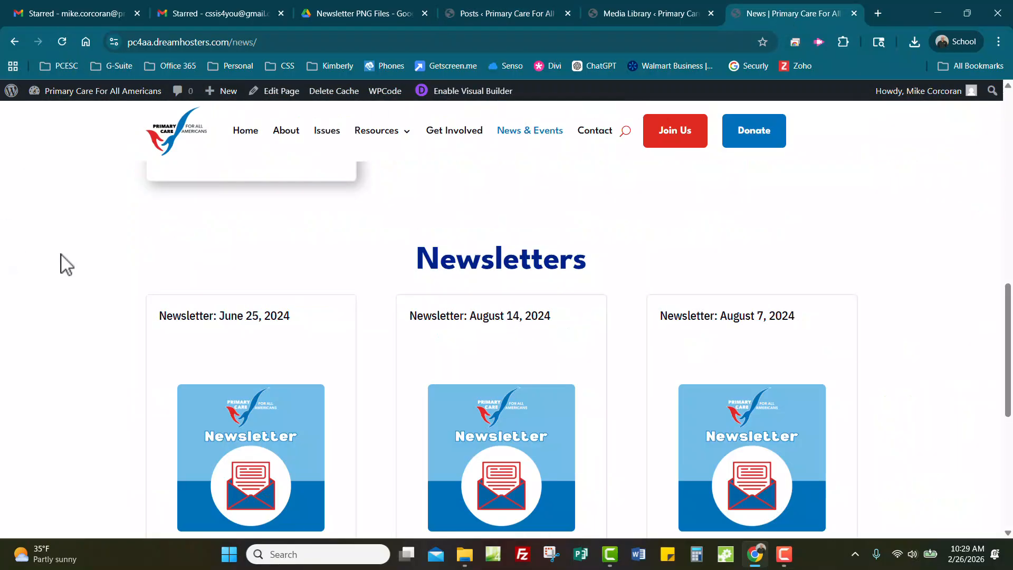
pyautogui.scroll(3, 581, 290)
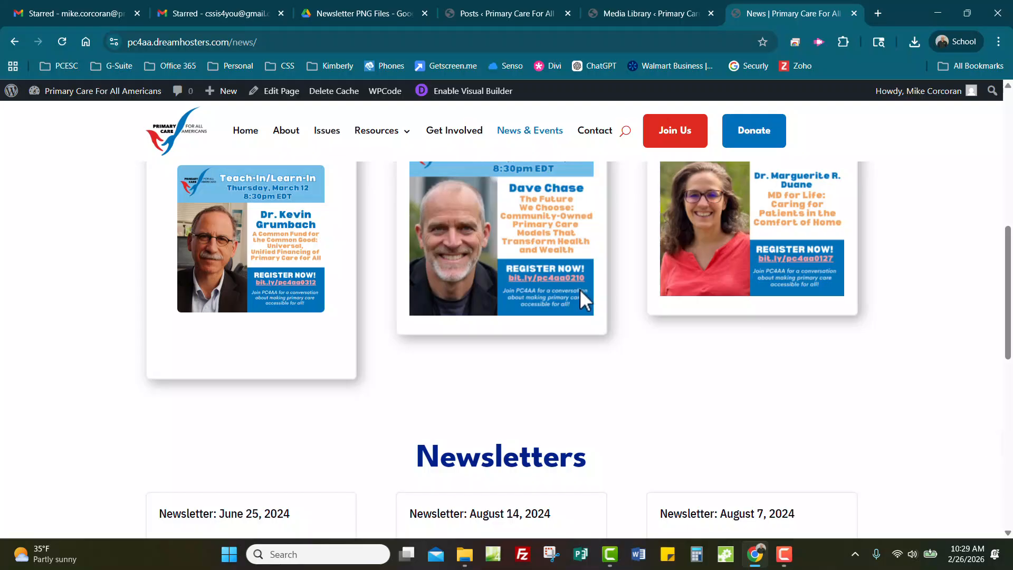
pyautogui.scroll(-3, 581, 291)
# Step: Look through the Media Library for the uploaded newsletter PDFs and Teach-In/Learn-In images
pyautogui.click(632, 16)
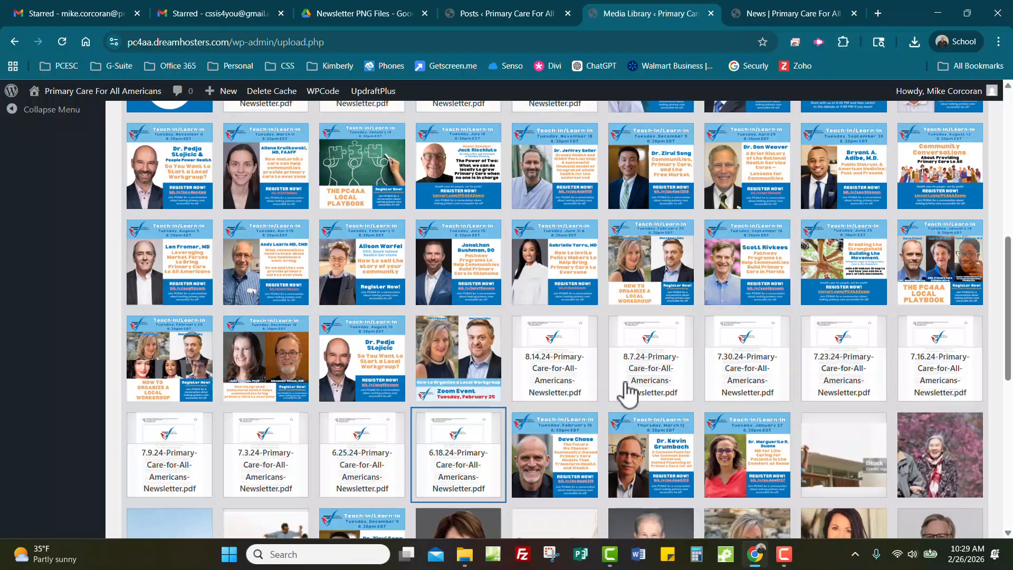
pyautogui.scroll(3, 649, 369)
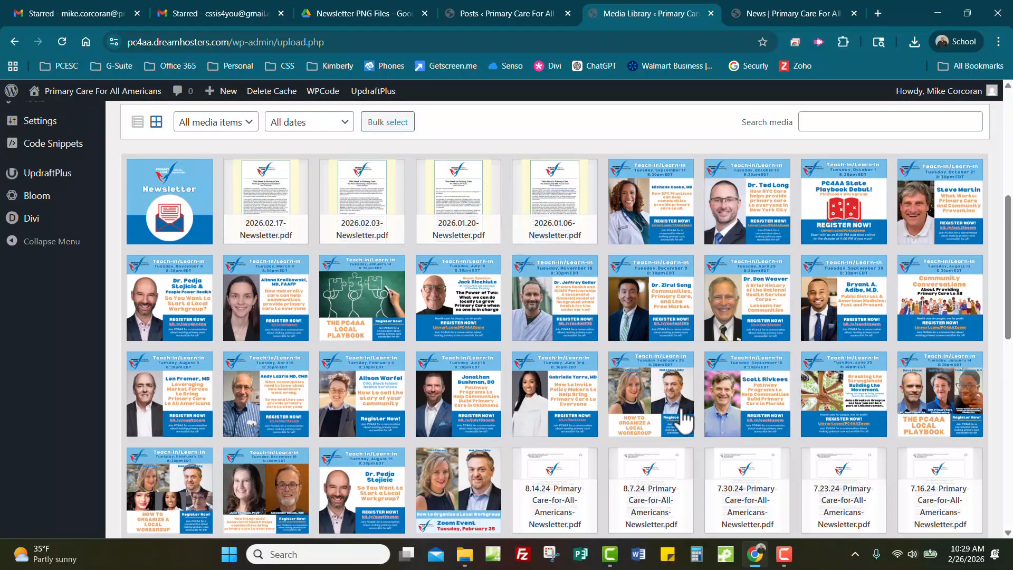
pyautogui.scroll(-3, 678, 413)
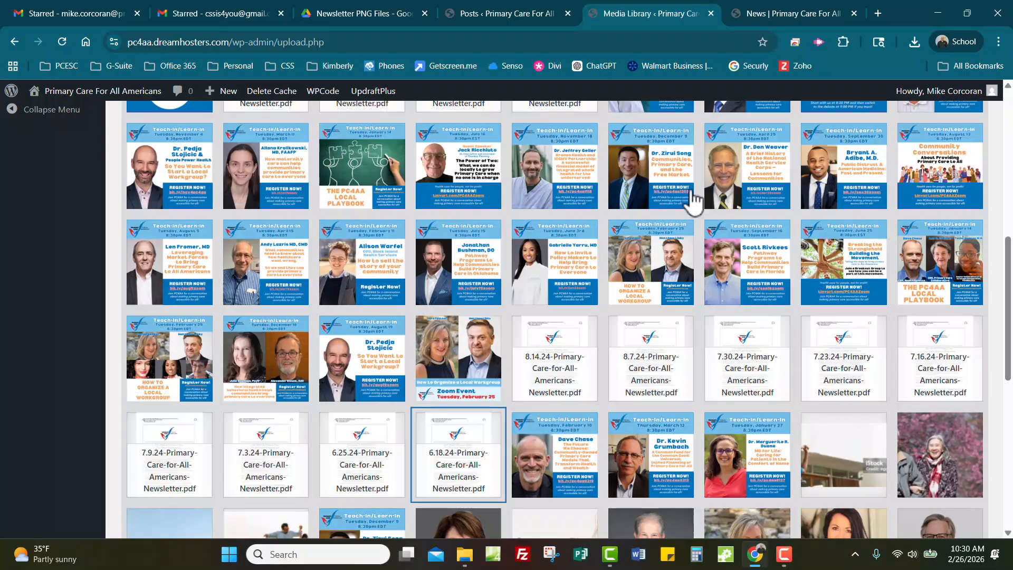
pyautogui.scroll(1, 471, 216)
pyautogui.scroll(2, 471, 216)
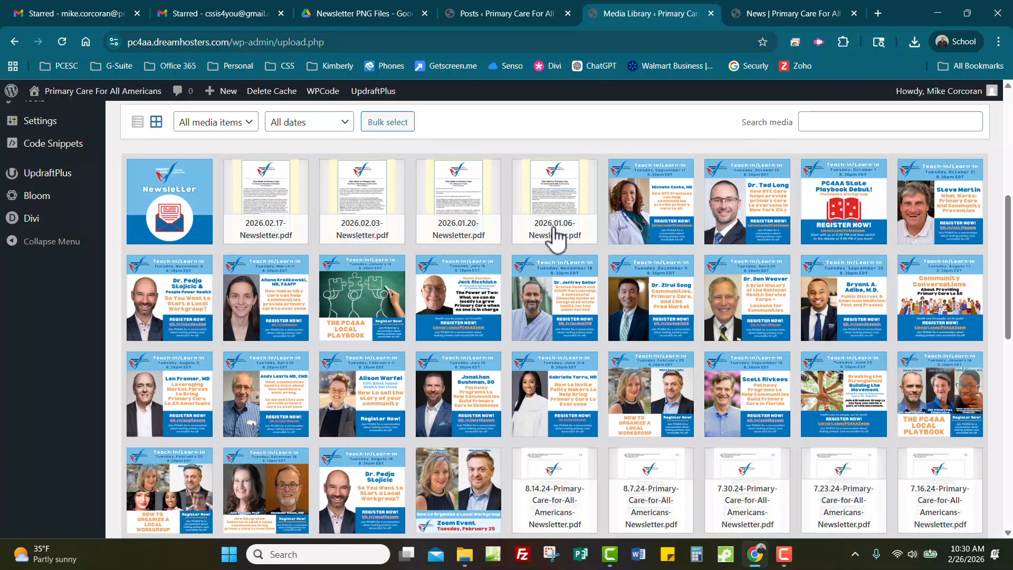
# Step: Preview Weekly Newsletter 20251209.png in the Google Drive folder of newsletter PNG files, then return to the posts list
pyautogui.click(368, 12)
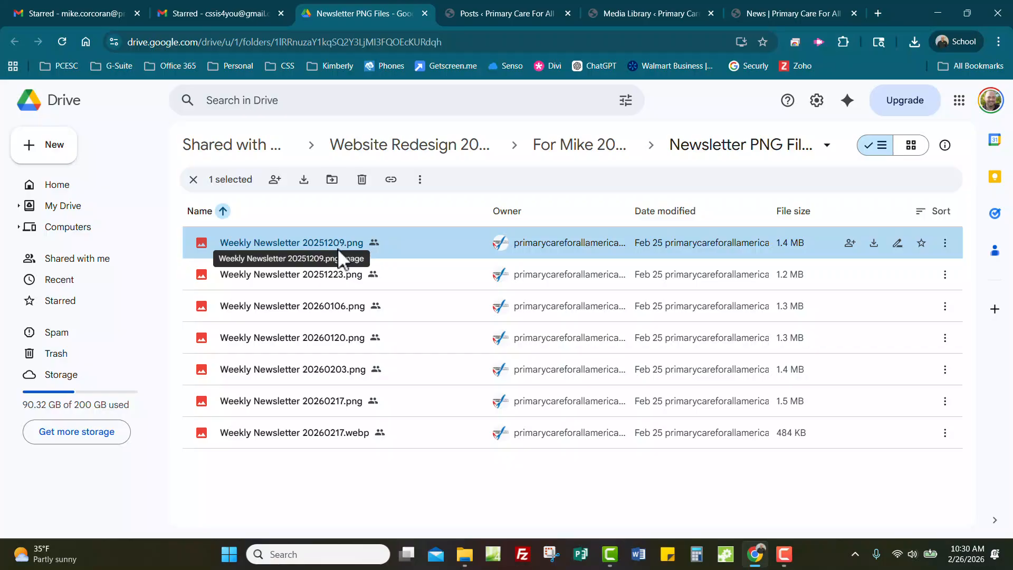
pyautogui.click(486, 12)
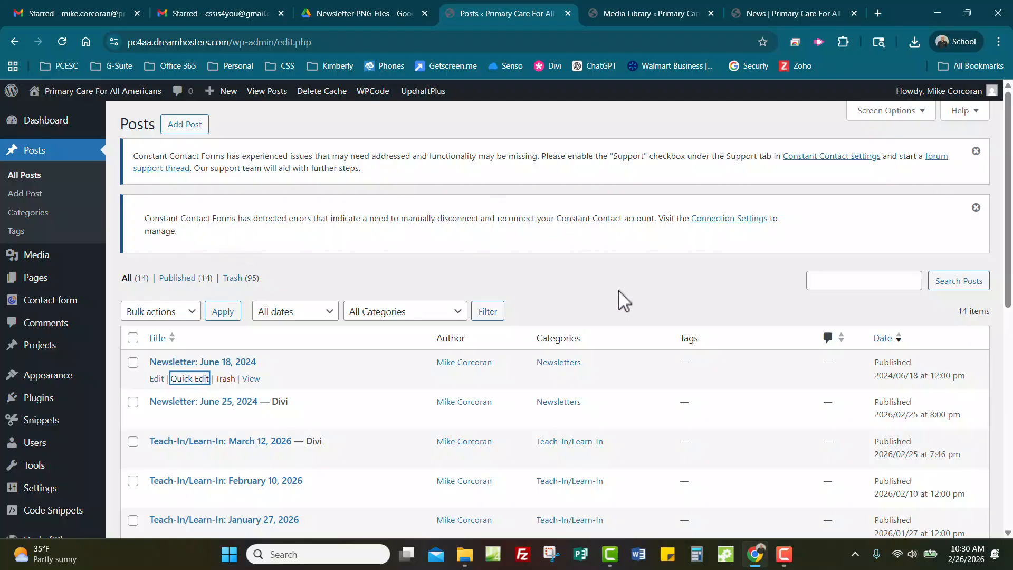
pyautogui.click(337, 8)
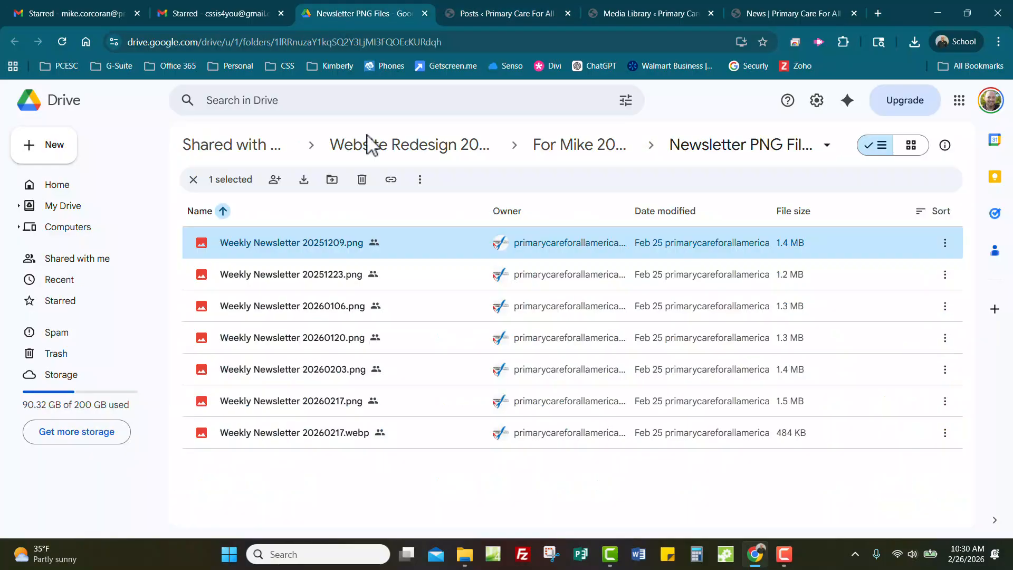
pyautogui.doubleClick(286, 241)
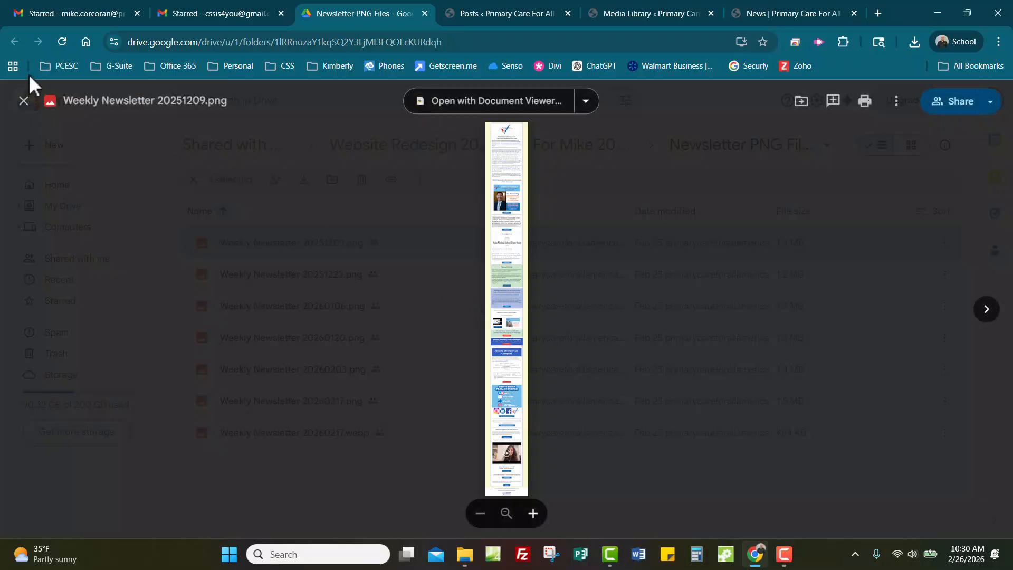
pyautogui.press('Escape')
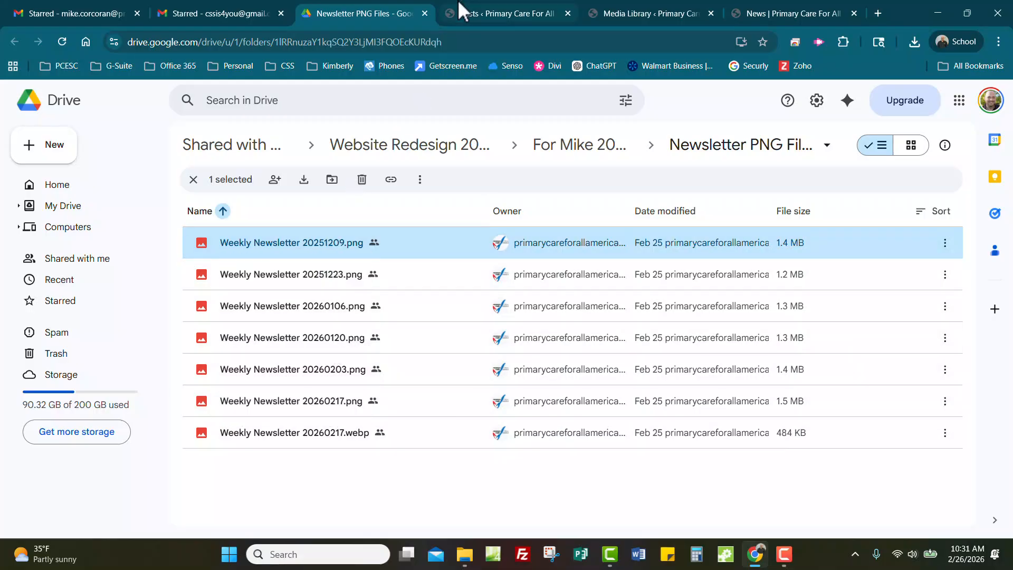
pyautogui.click(488, 8)
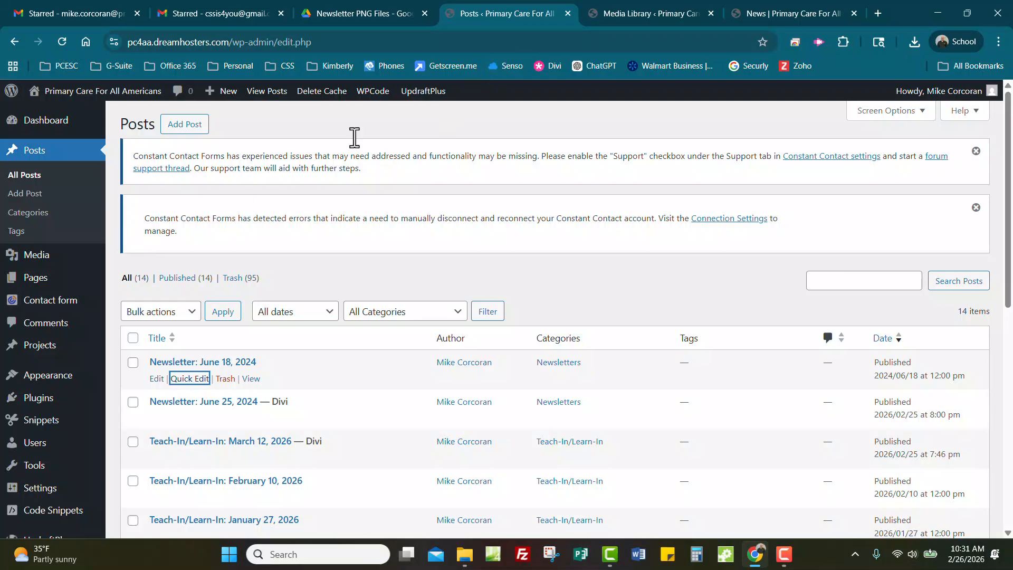
# Step: Check the newsletter PDFs in the Media Library and the newsletter PNG files in Google Drive, then close the Drive folder
pyautogui.click(633, 13)
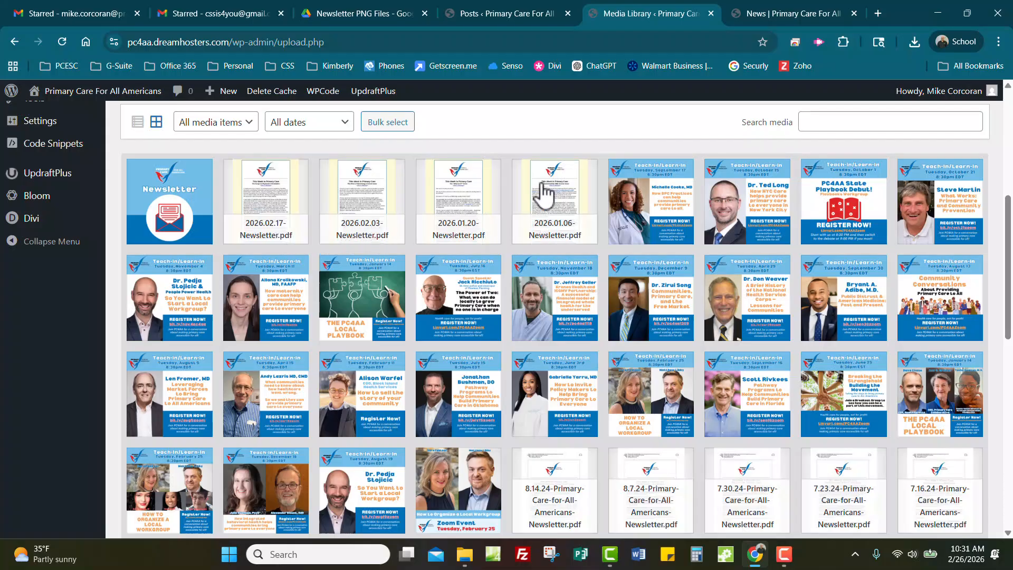
pyautogui.click(377, 12)
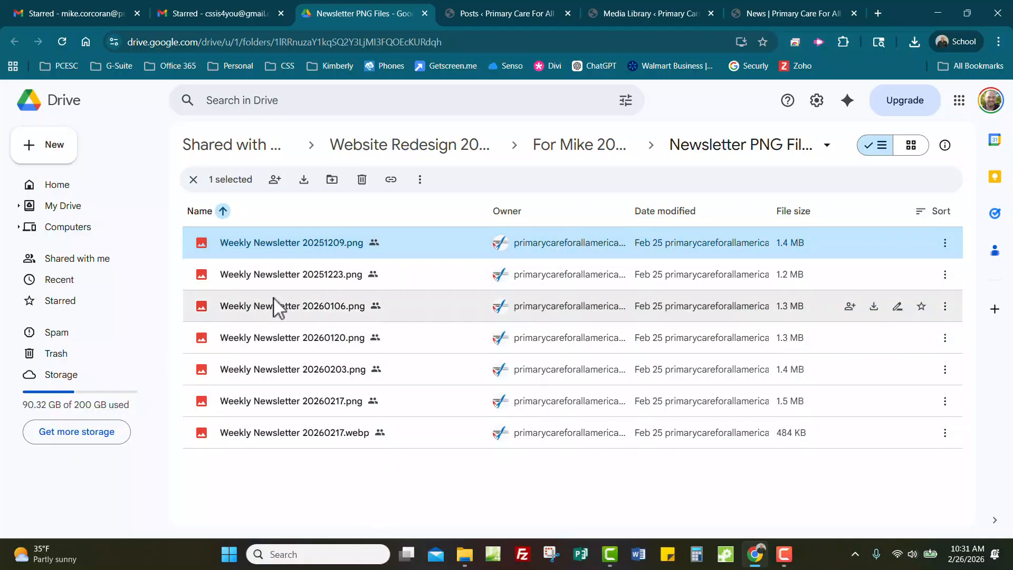
pyautogui.click(486, 13)
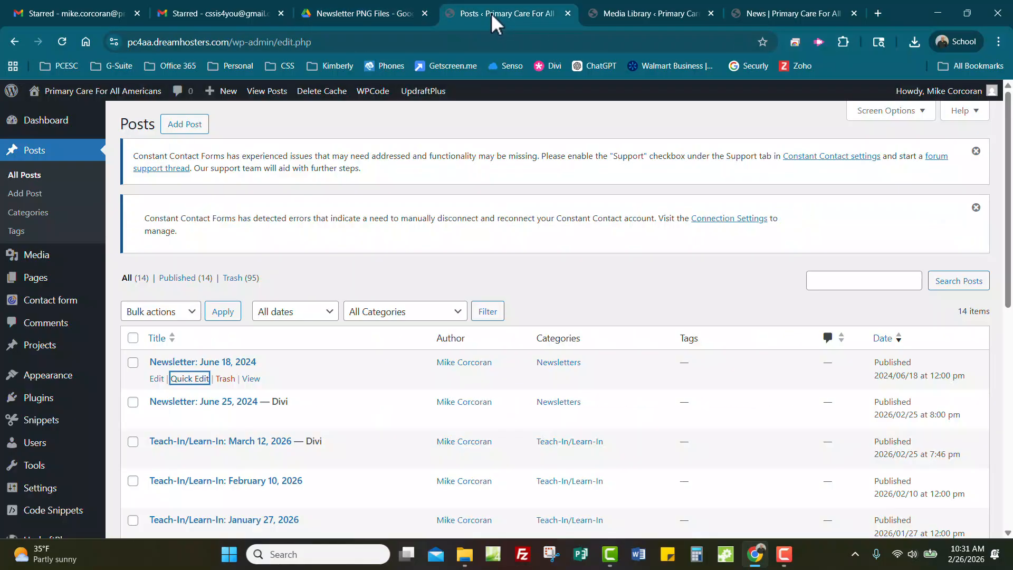
pyautogui.click(425, 14)
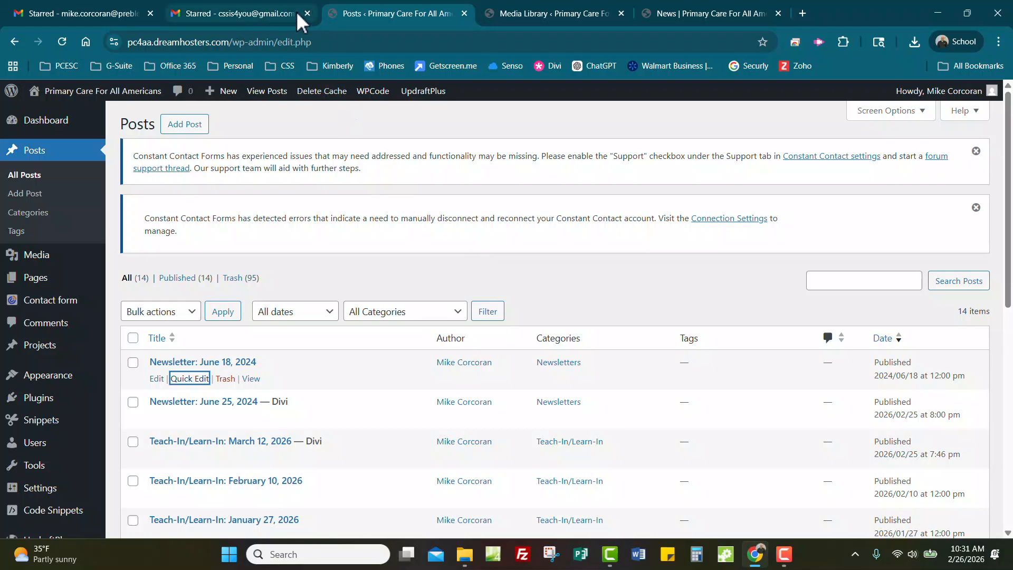
# Step: Review the existing posts list, then look over the newsletter PDFs and Teach-In/Learn-In images in the Media Library
pyautogui.scroll(-8, 420, 385)
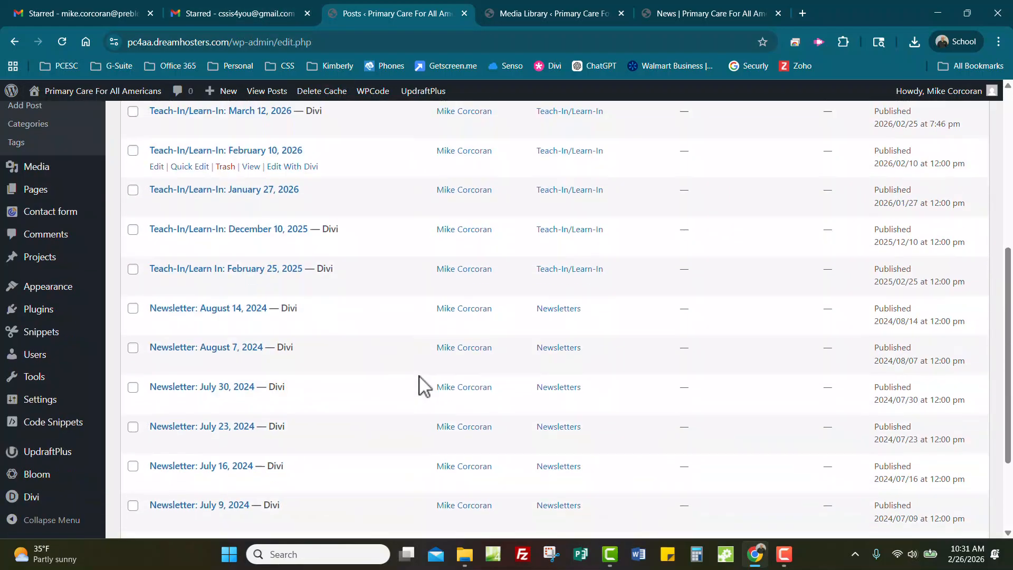
pyautogui.scroll(10, 420, 384)
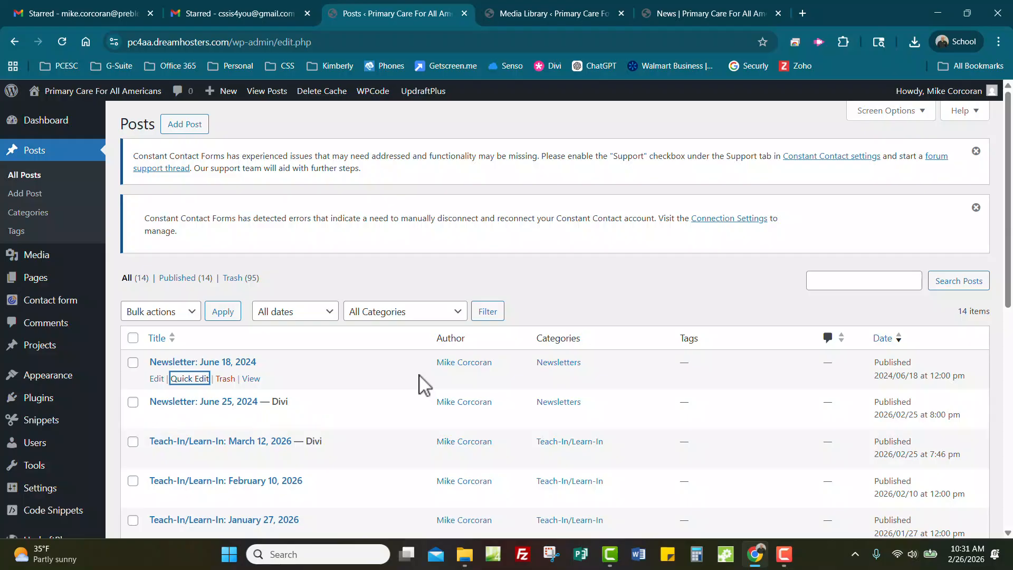
pyautogui.click(527, 14)
pyautogui.scroll(-3, 372, 446)
pyautogui.scroll(6, 300, 452)
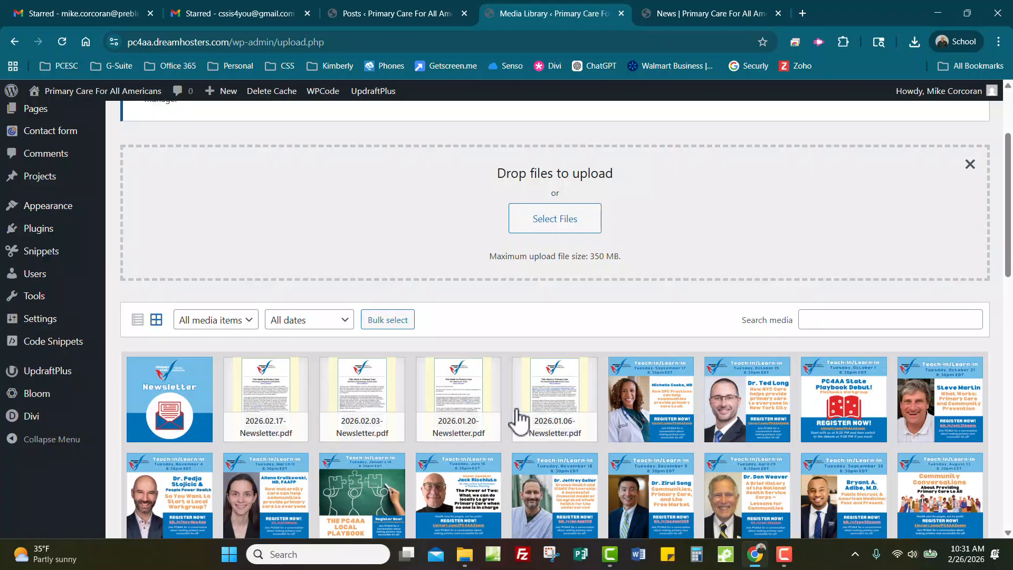
pyautogui.scroll(-1, 267, 425)
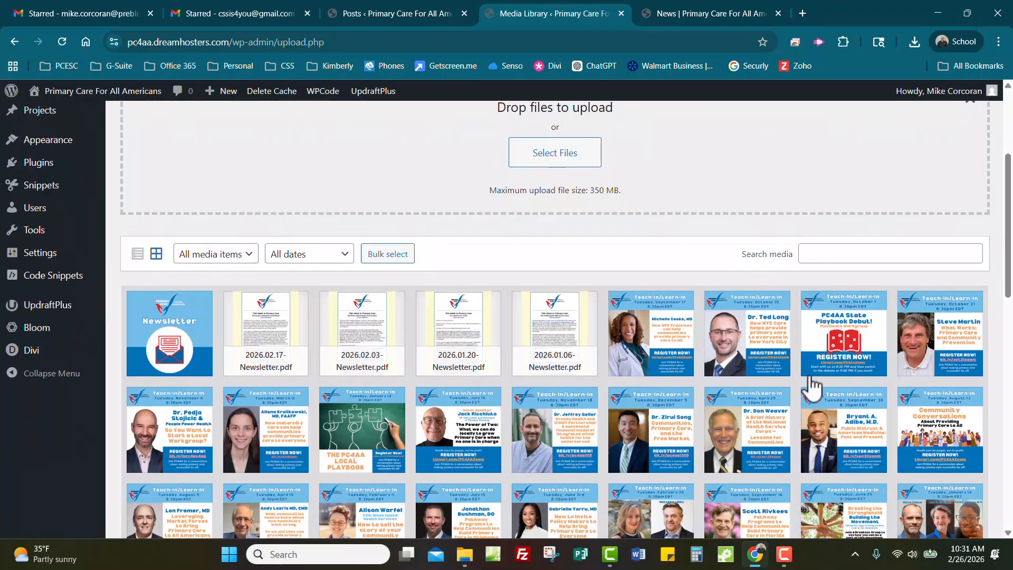
pyautogui.scroll(-1, 648, 433)
pyautogui.scroll(-1, 722, 470)
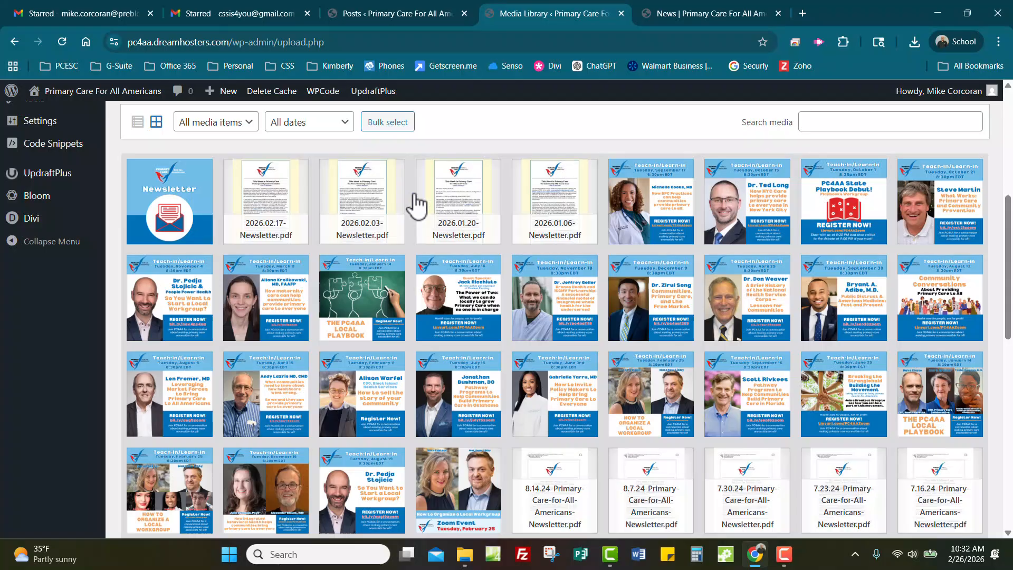
# Step: Read the starred "Past Teach-In Posters" thread in Gmail with its collapsed messages expanded, then return to the WordPress Media Library
pyautogui.click(274, 15)
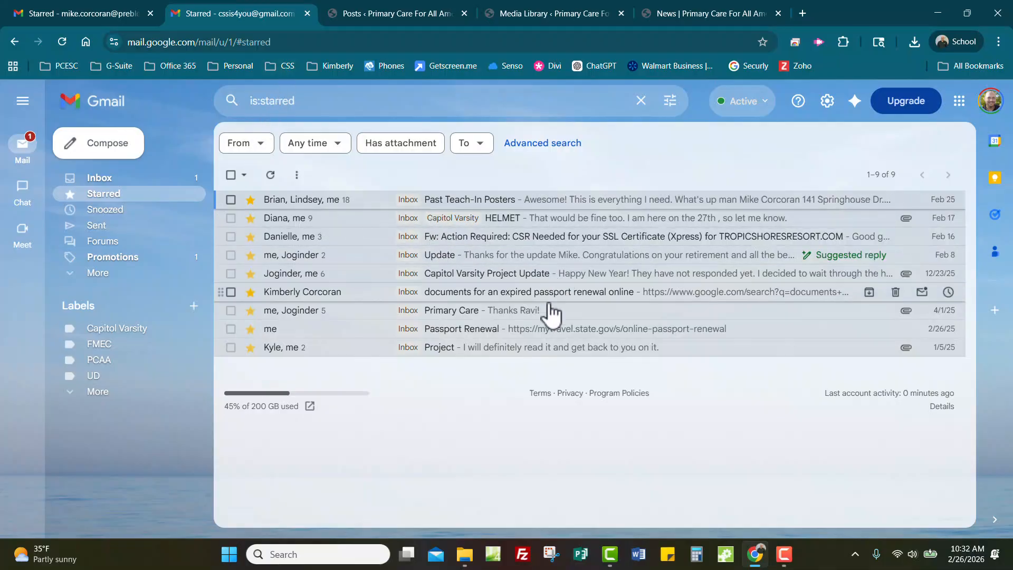
pyautogui.click(462, 203)
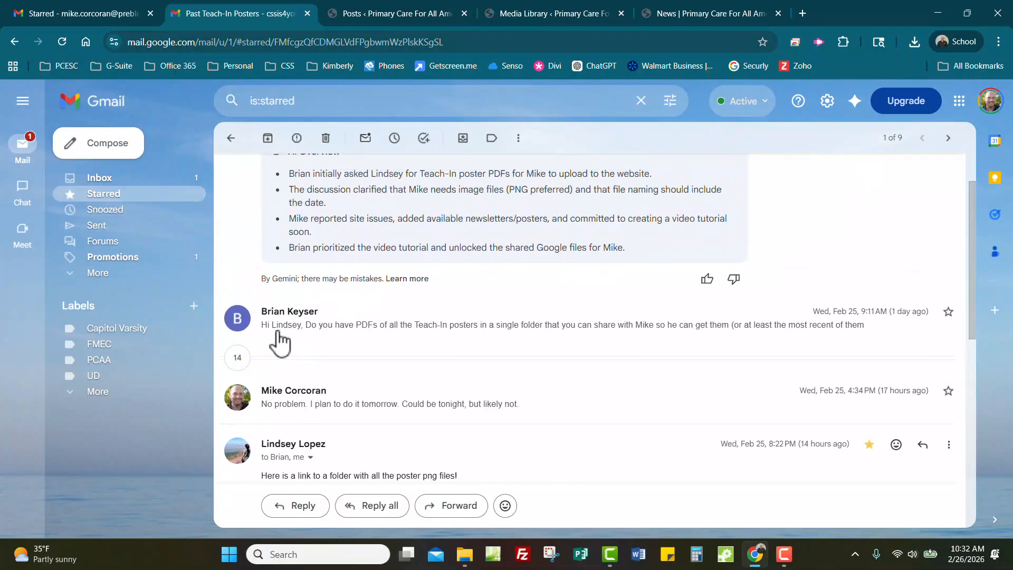
pyautogui.click(237, 358)
pyautogui.scroll(-15, 380, 375)
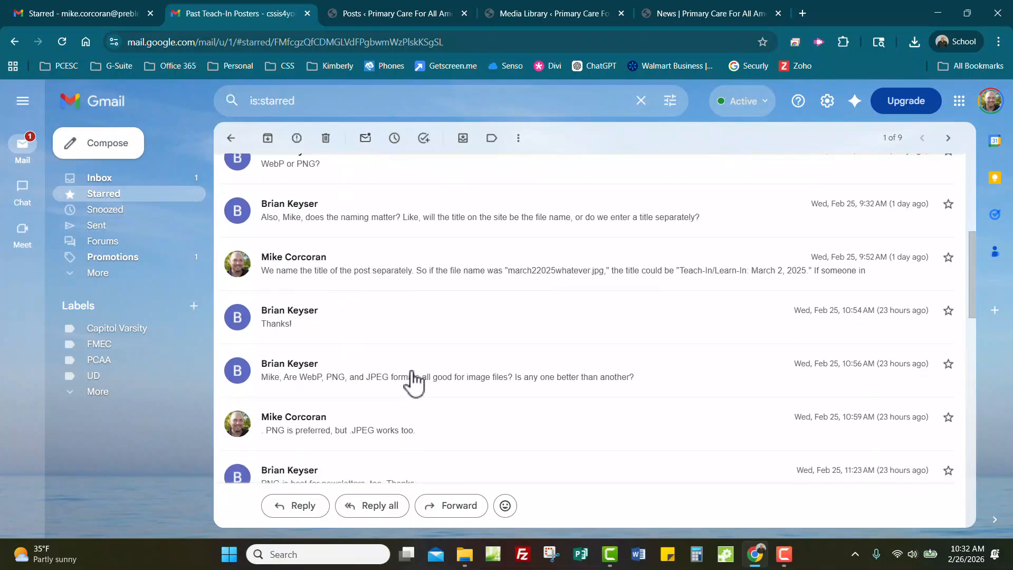
pyautogui.scroll(15, 412, 373)
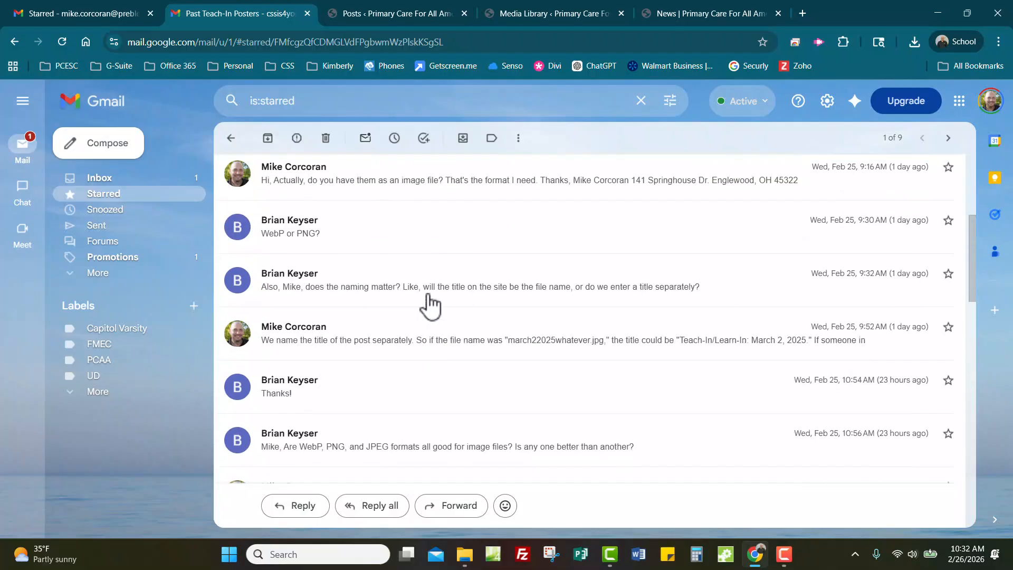
pyautogui.click(380, 13)
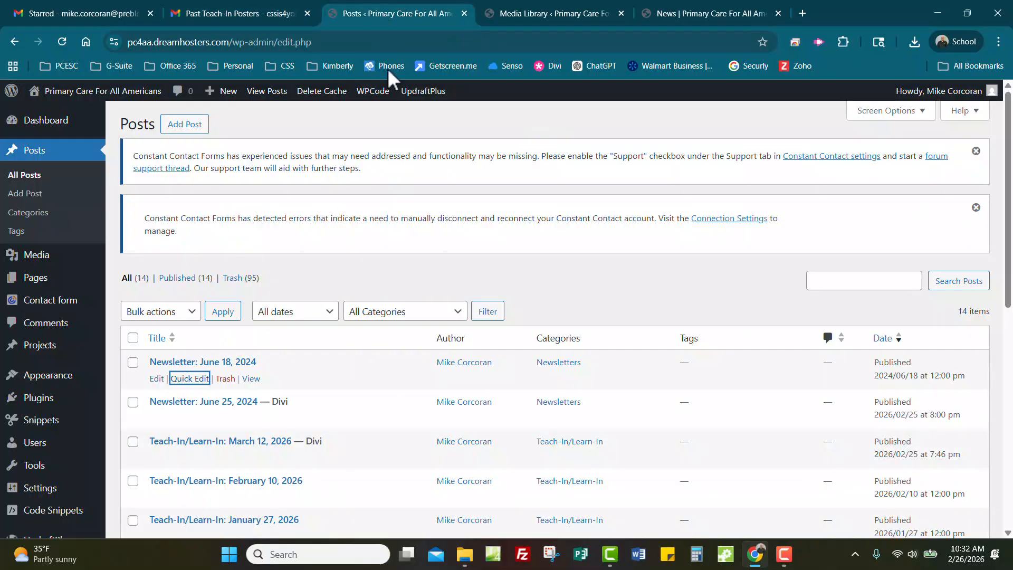
pyautogui.click(591, 14)
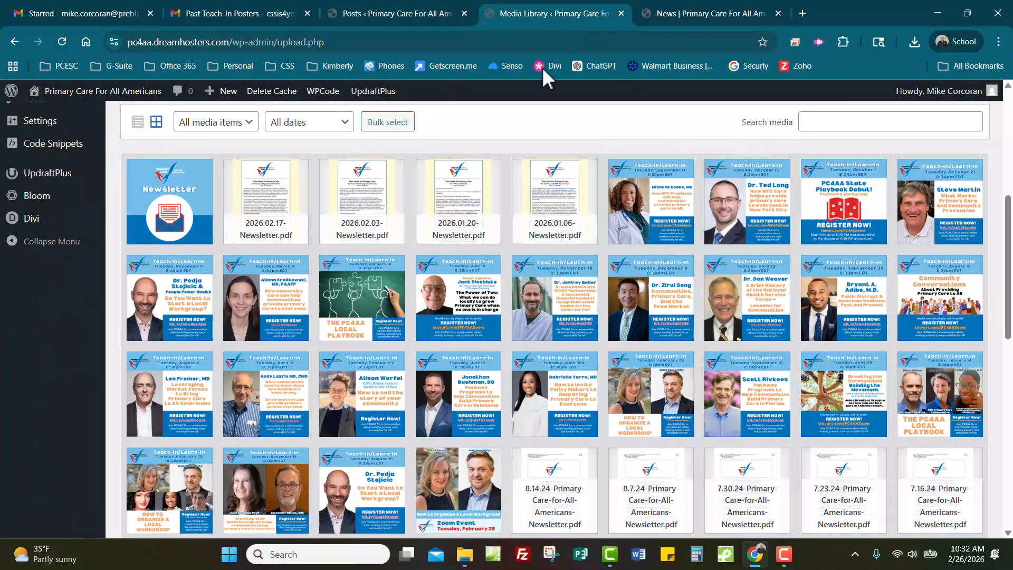